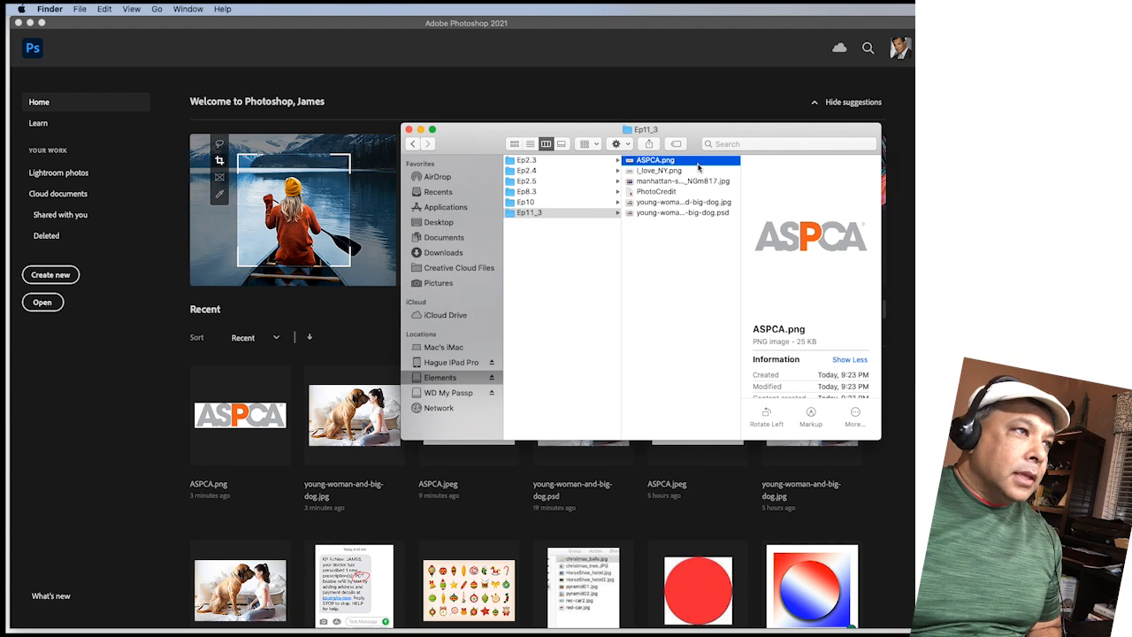
Step: Preview ASPCA.png, I_love_NY.png and the Manhattan skyline JPG from the Ep11_3 folder one after another
key(space)
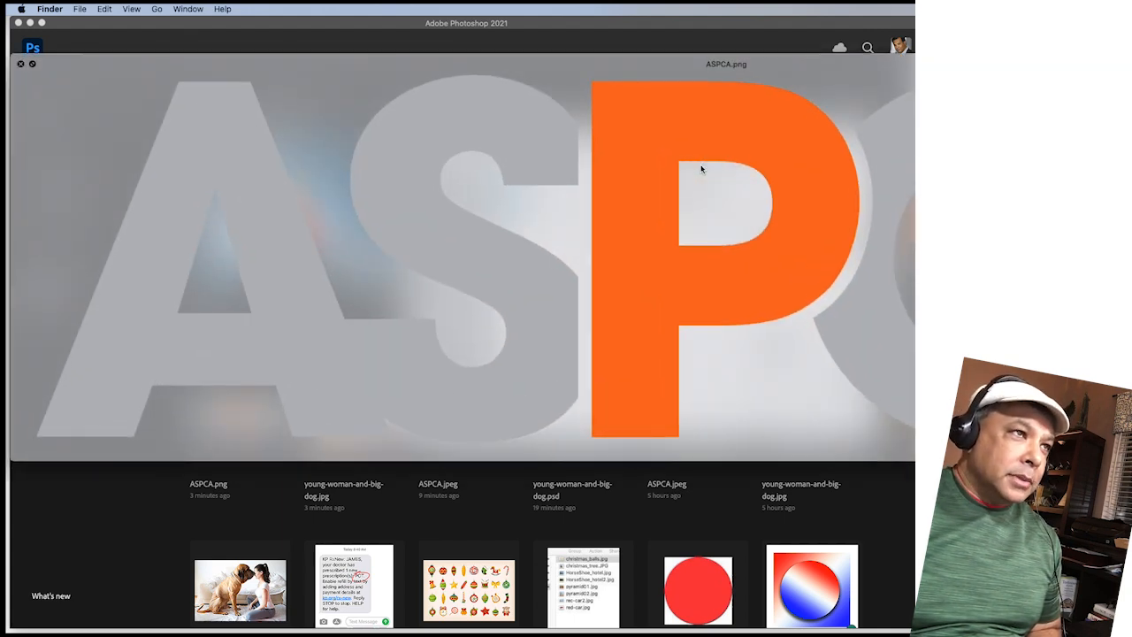
key(space)
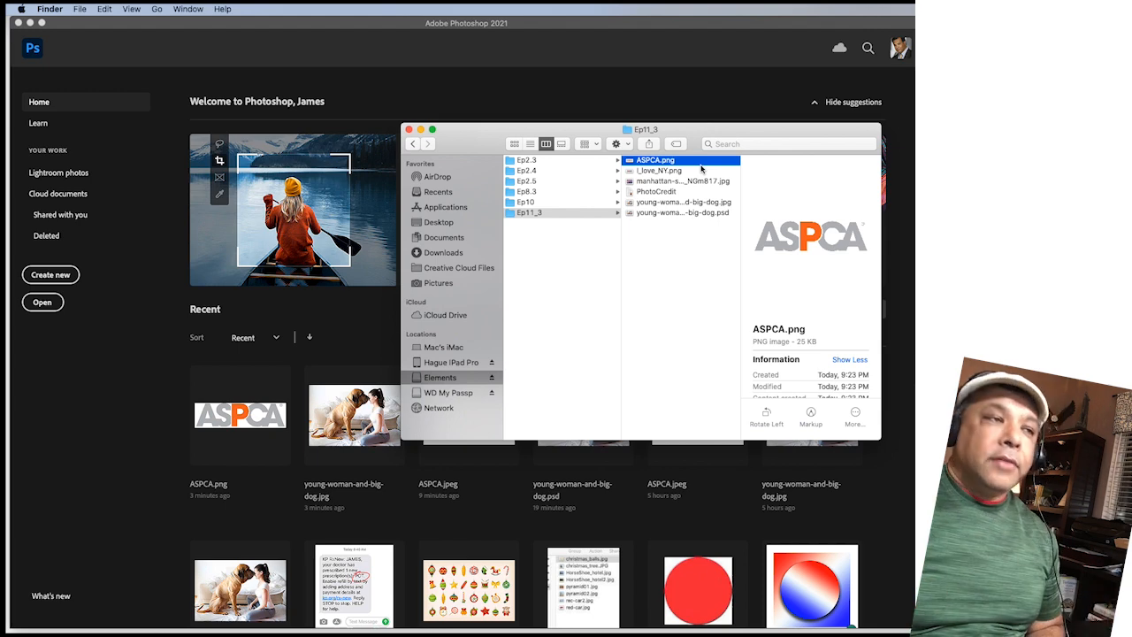
click(661, 171)
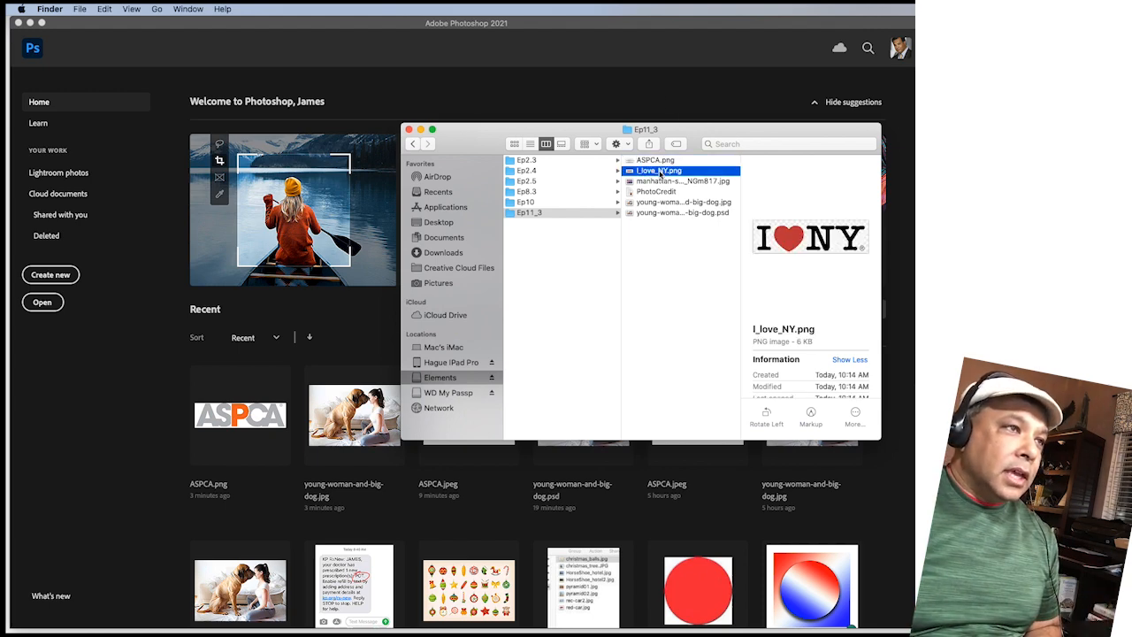
key(space)
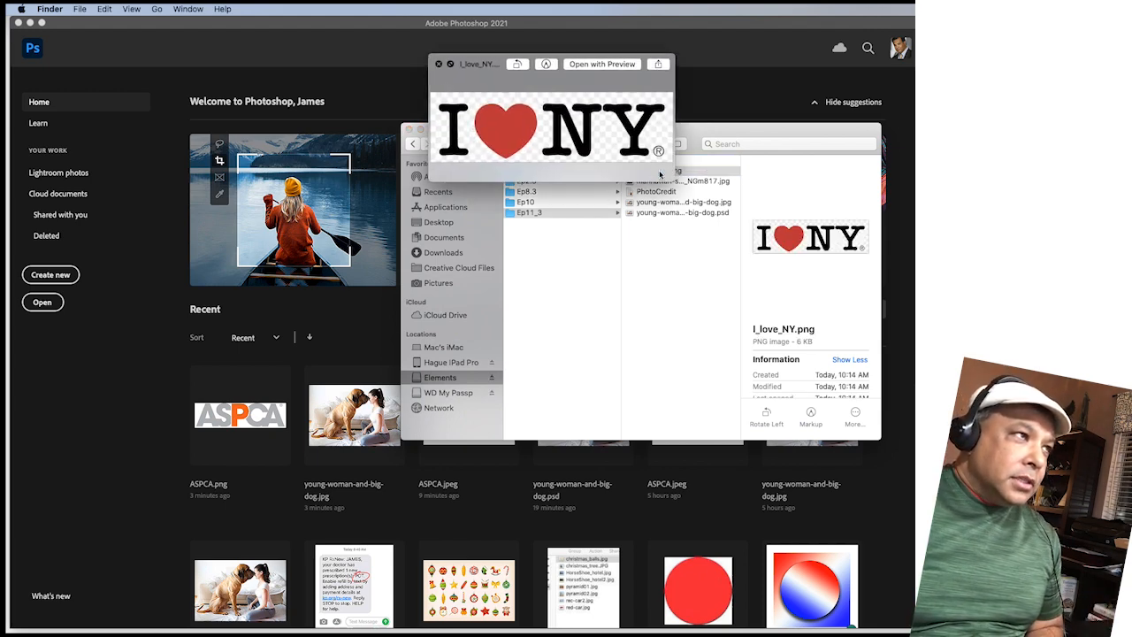
key(space)
click(658, 182)
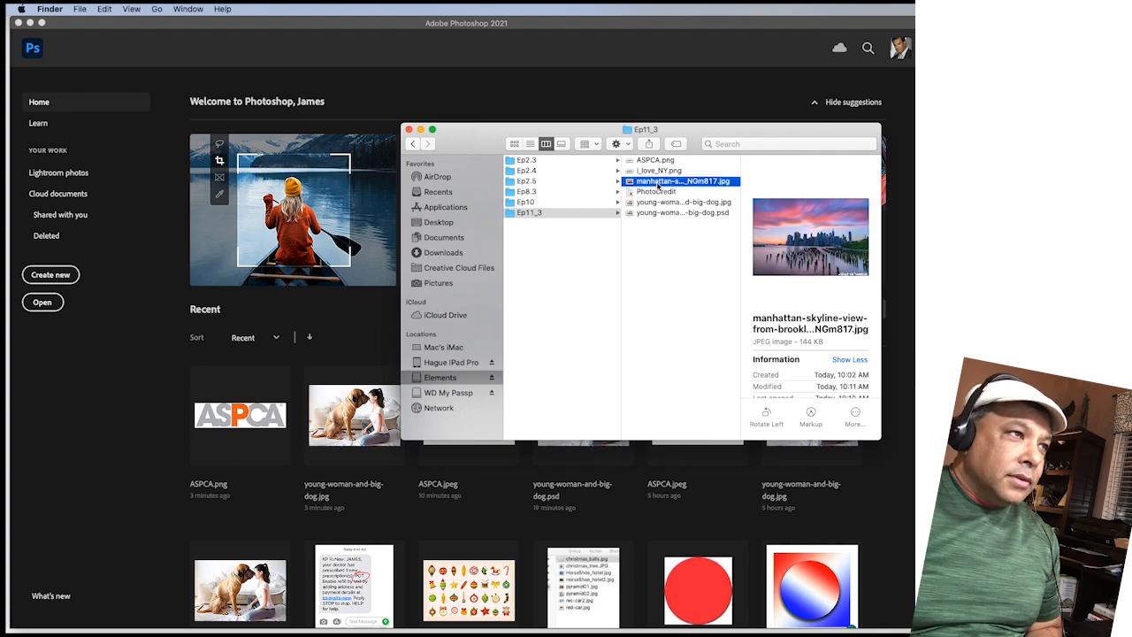
key(space)
key(space)
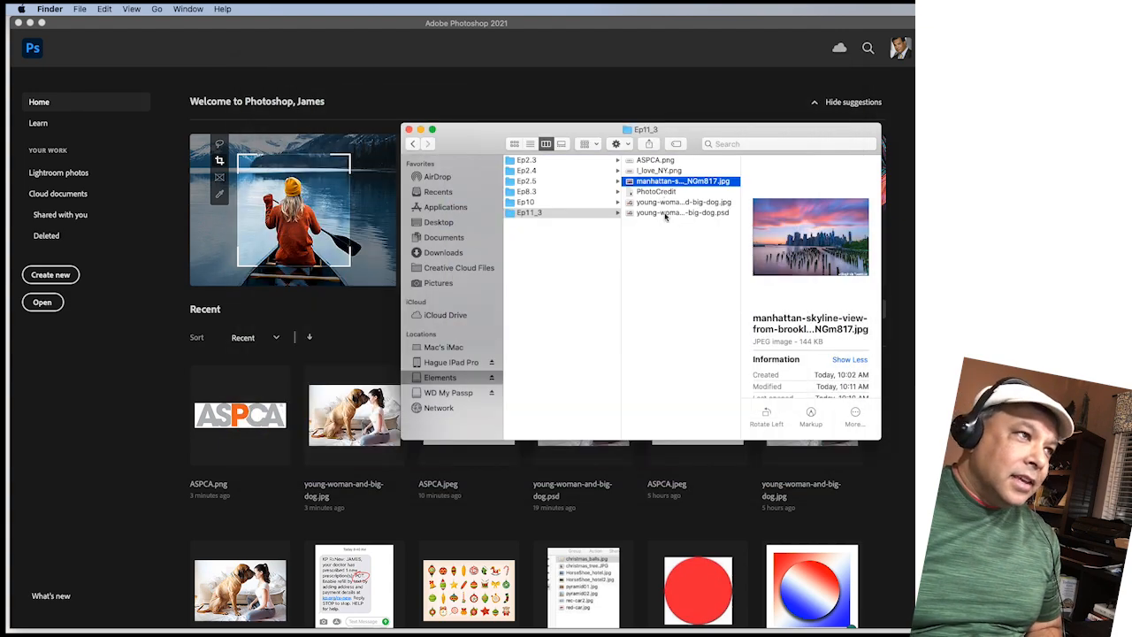
Step: Preview young-woman-and-big-dog.jpg, leaving its file name as it is
click(662, 203)
key(space)
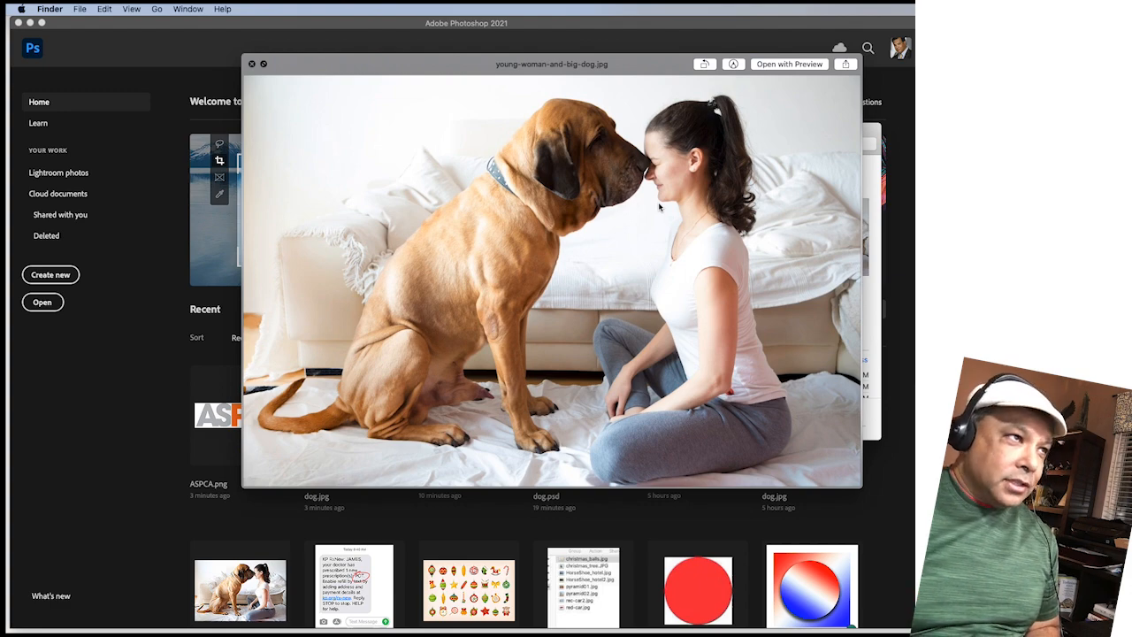
key(space)
key(Return)
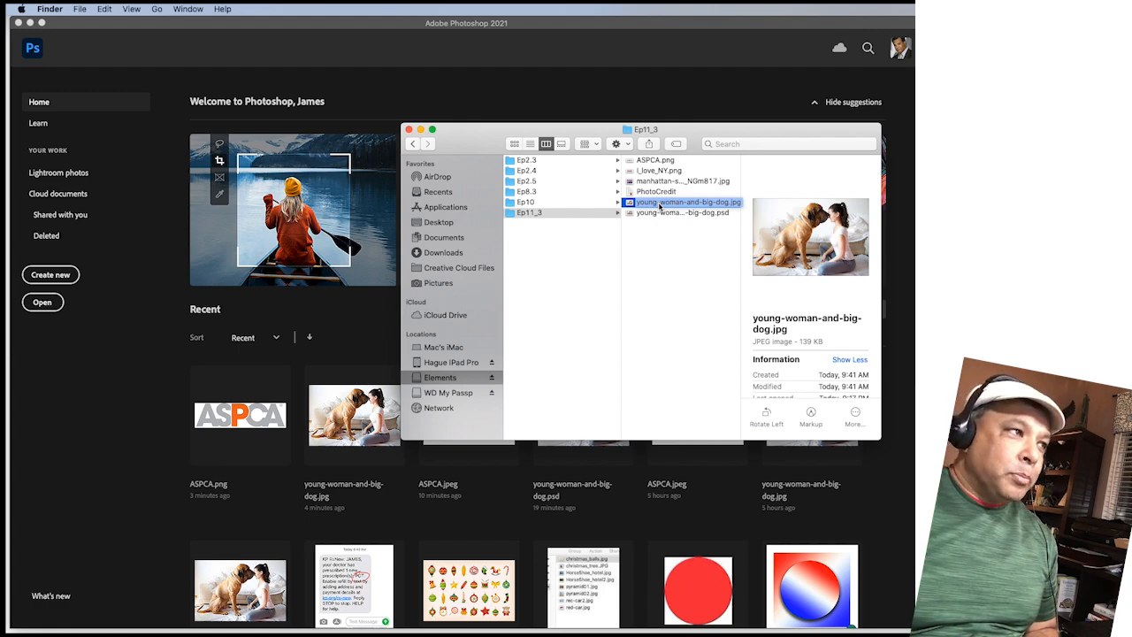
key(Return)
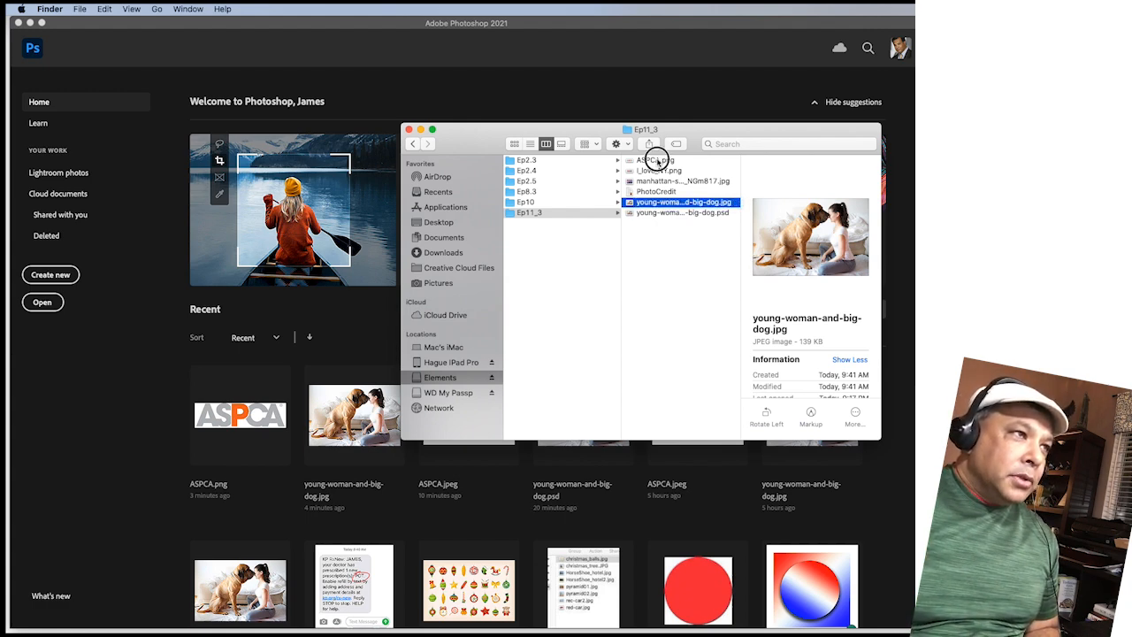
click(656, 160)
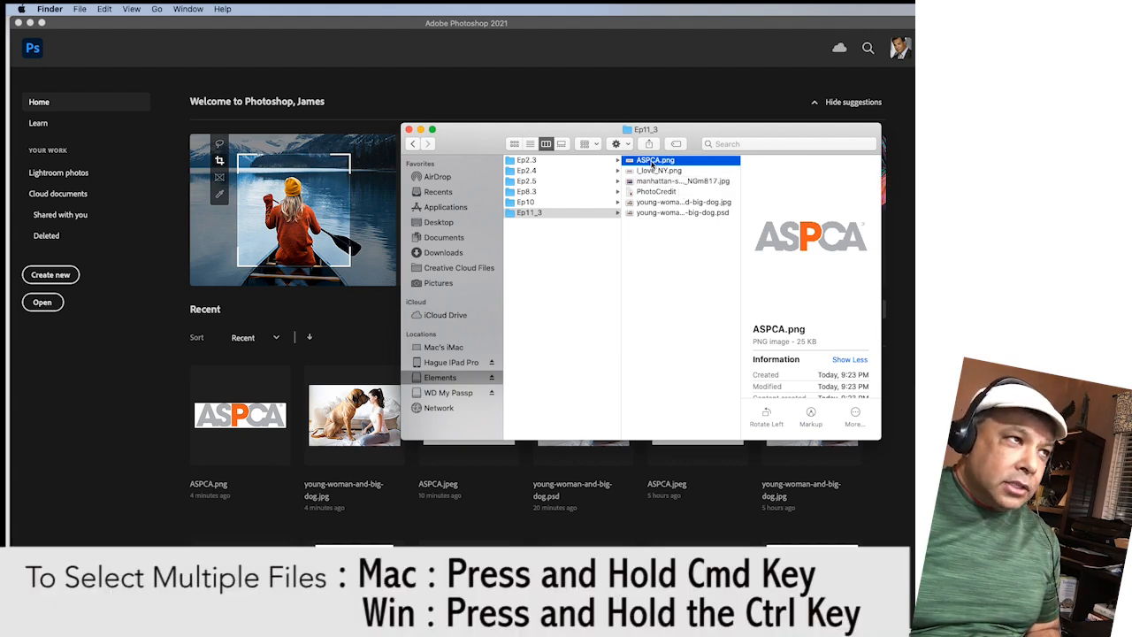
click(647, 161)
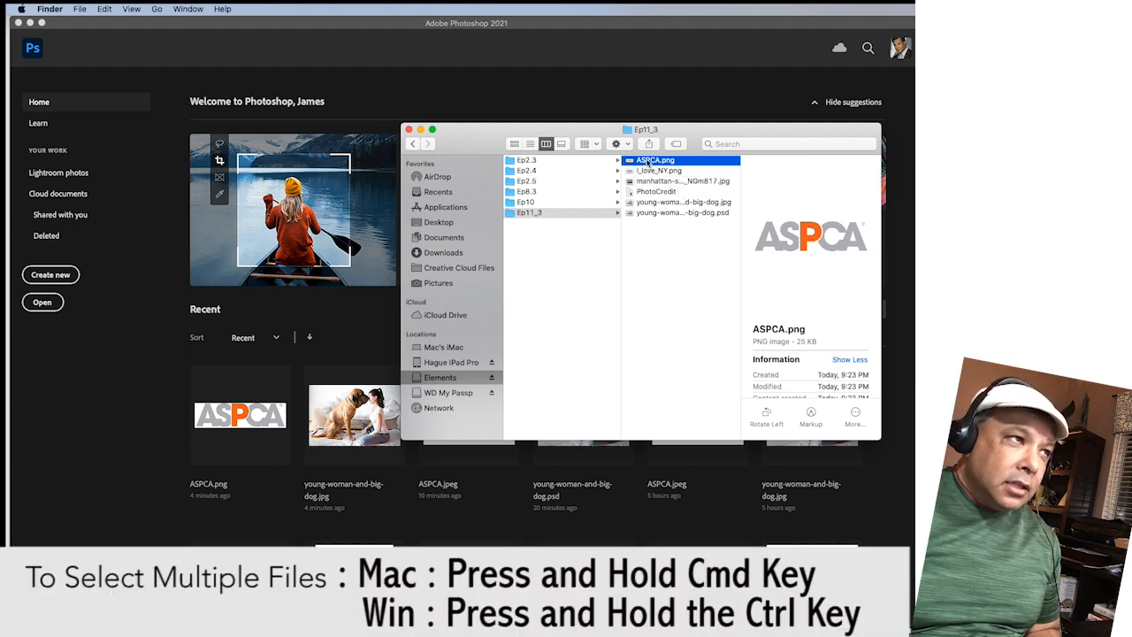
key(Escape)
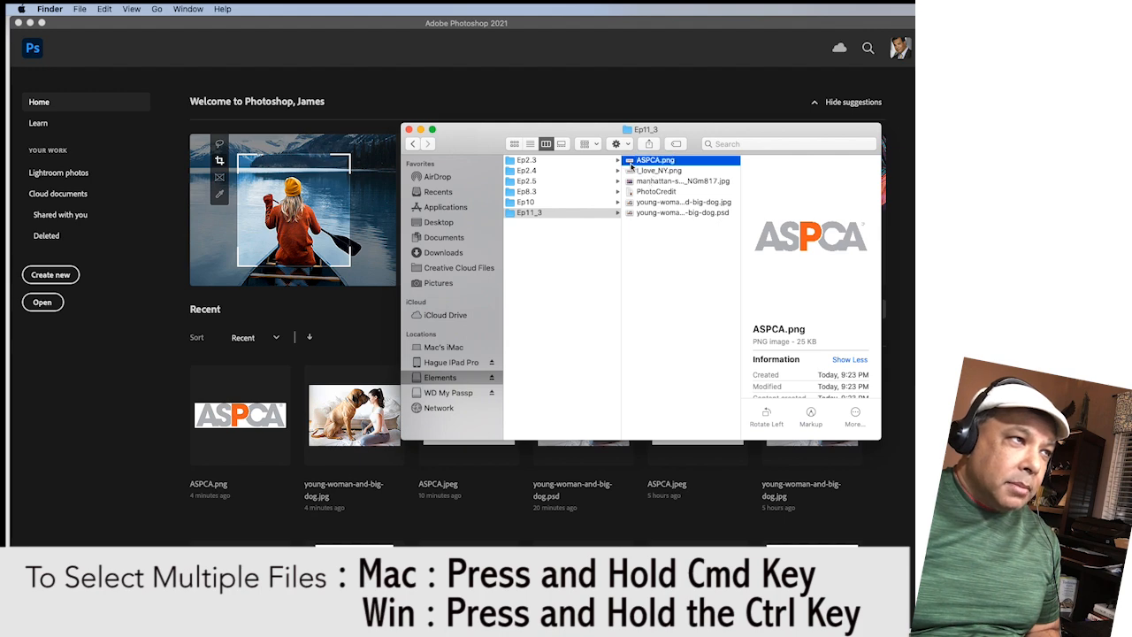
super+click(658, 203)
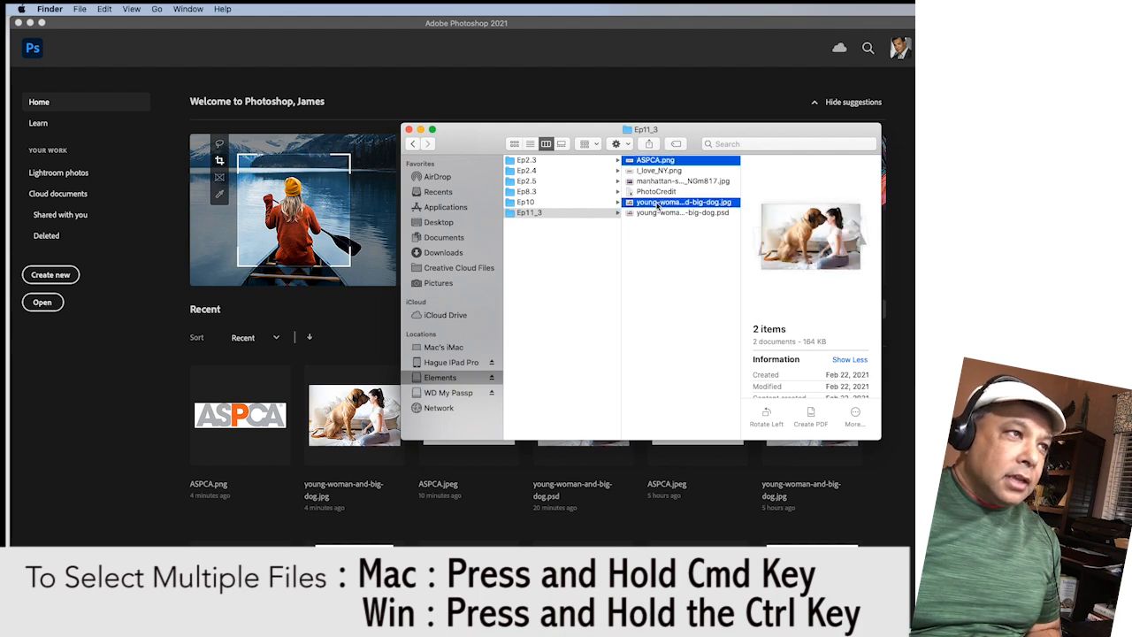
click(658, 204)
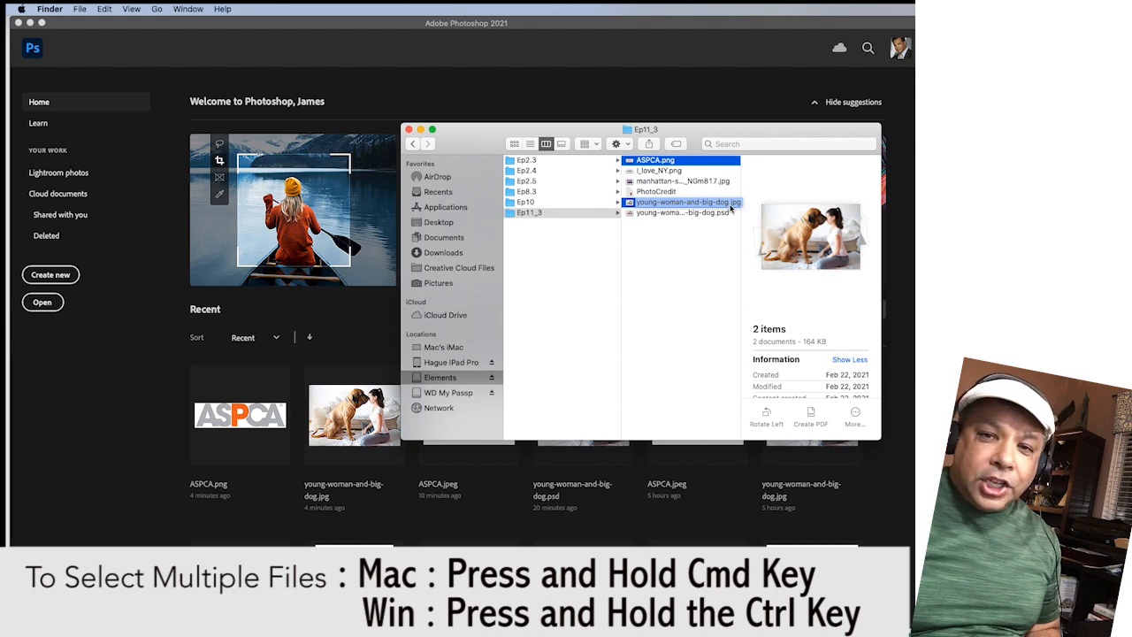
click(695, 234)
Step: Preview the finished design young-woman-and-big-dog.psd in the Ep11_3 folder
click(657, 216)
key(space)
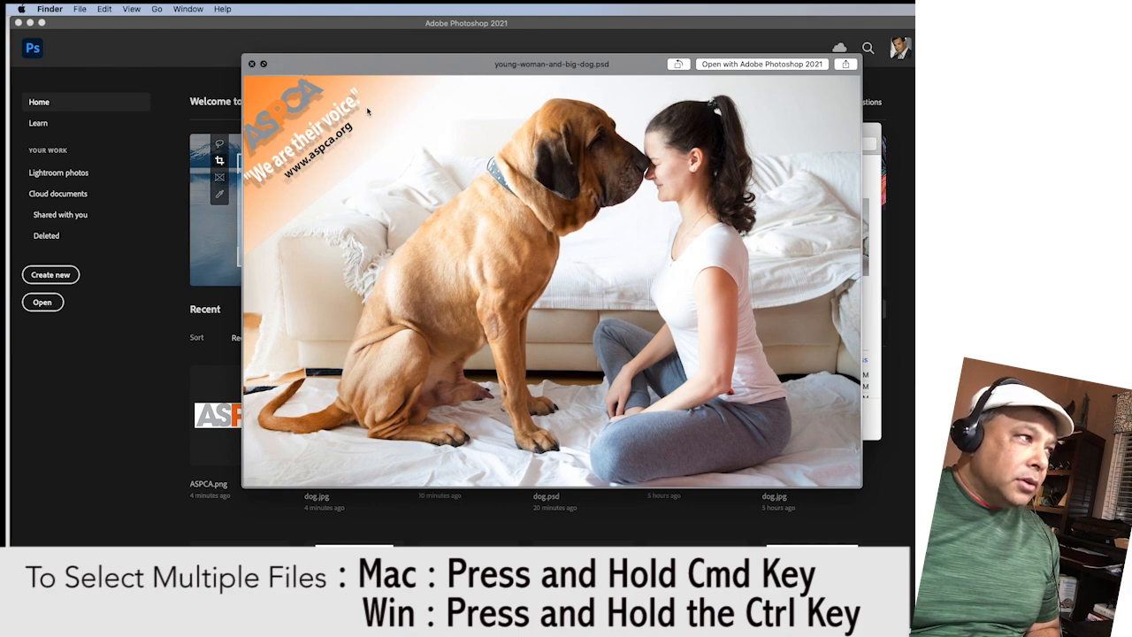
key(space)
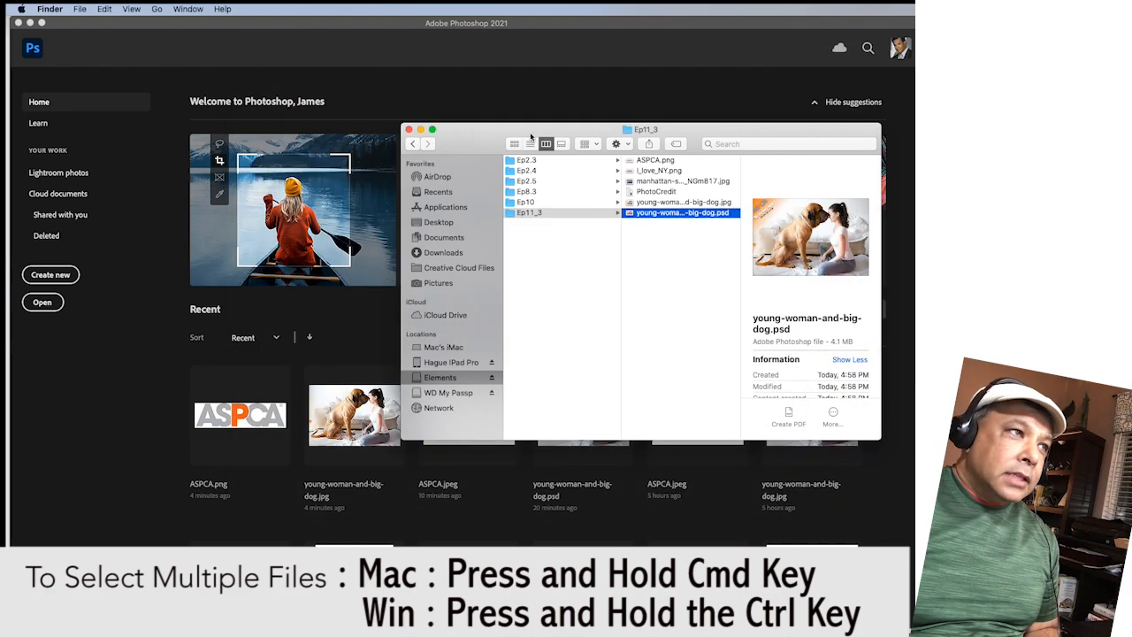
Step: Select ASPCA.png and young-woman-and-big-dog.jpg together and open both files in Photoshop
click(655, 160)
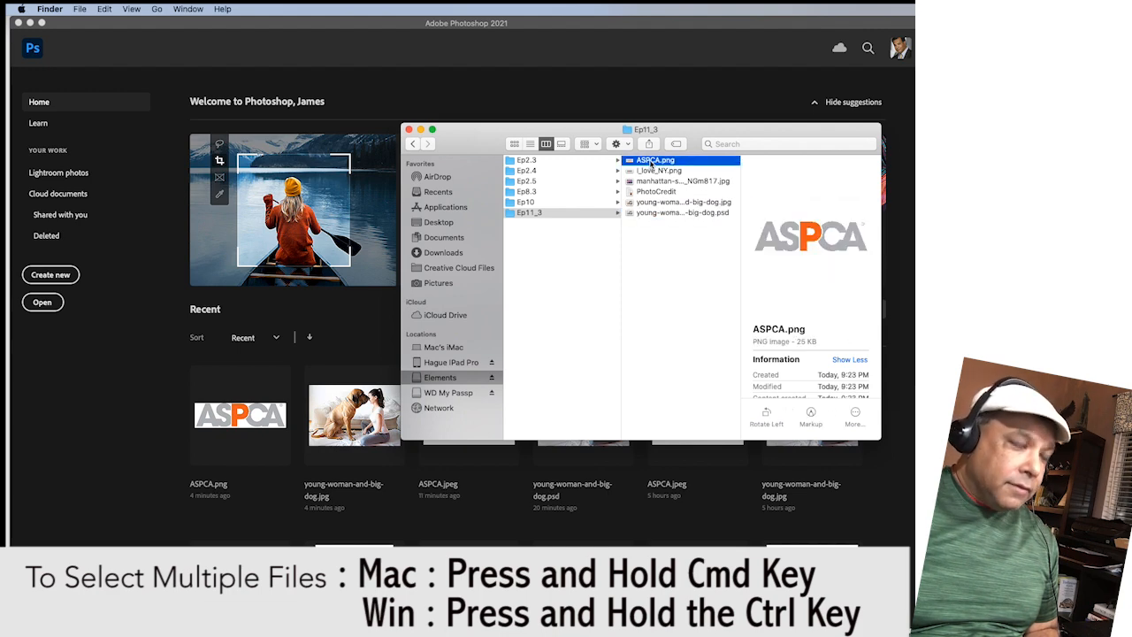
super+click(681, 202)
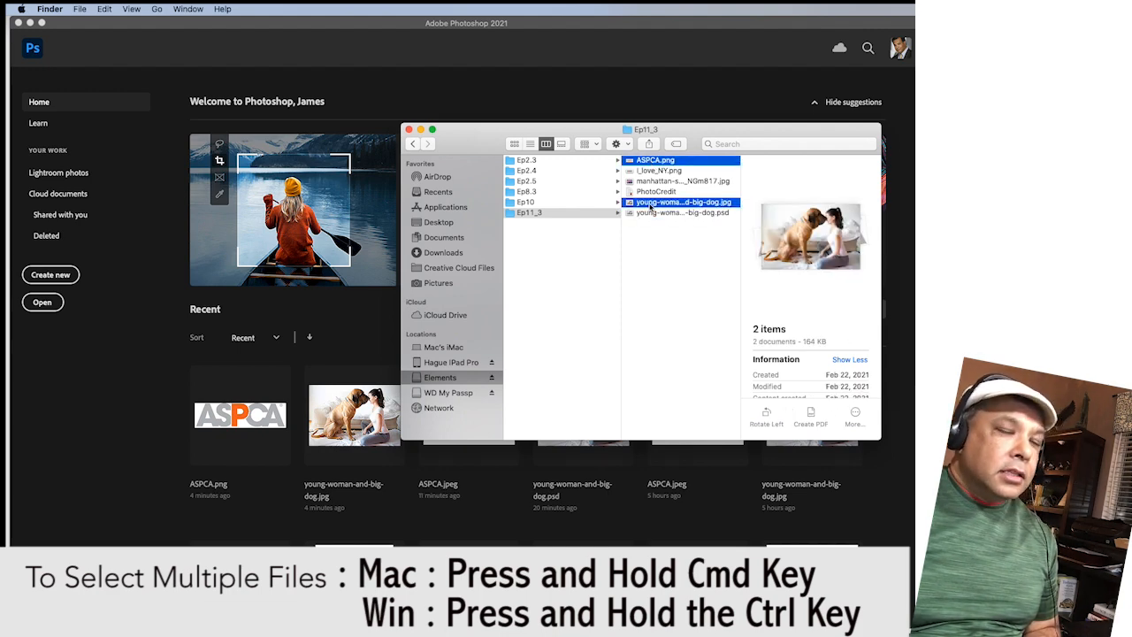
click(650, 203)
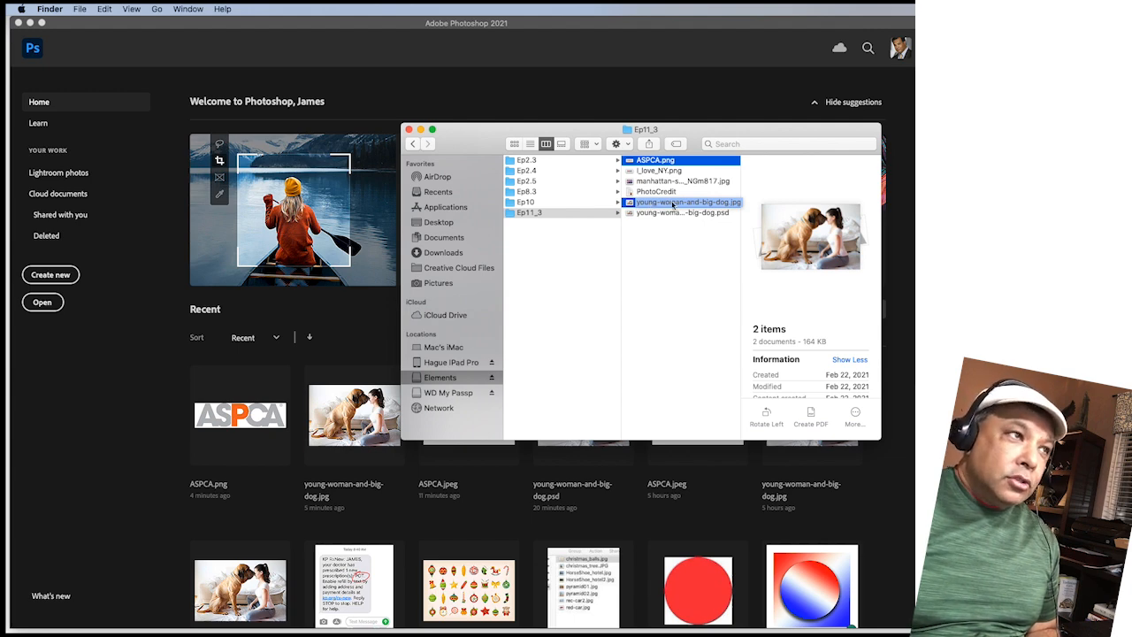
drag(650, 205, 89, 395)
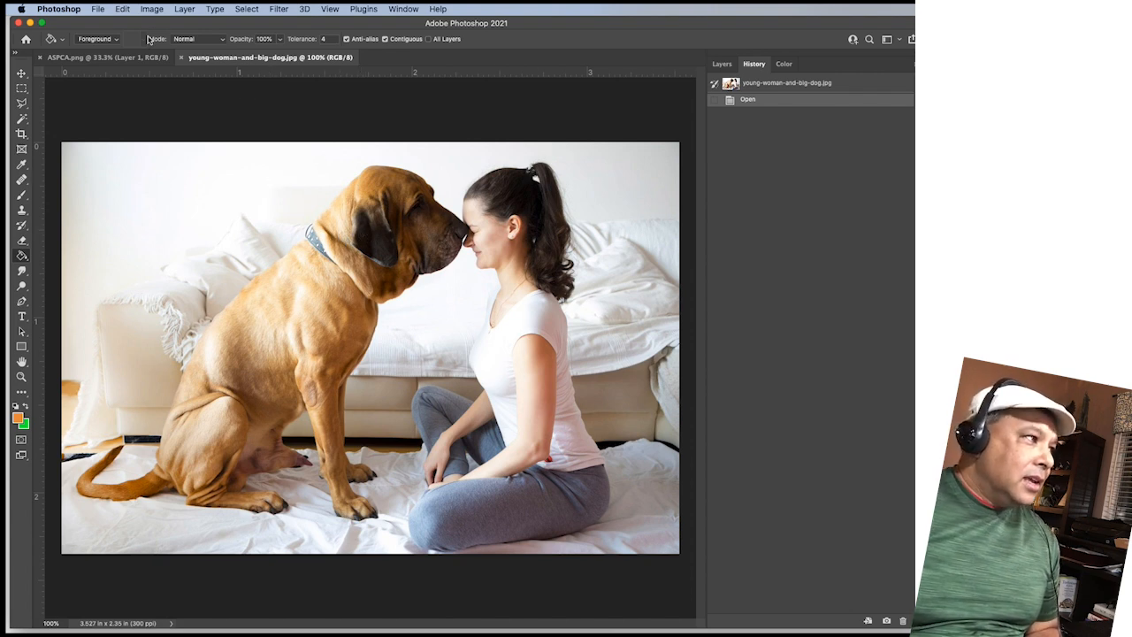
Step: Look at the layers of the ASPCA.png logo and of the young-woman-and-big-dog.jpg photo
click(89, 60)
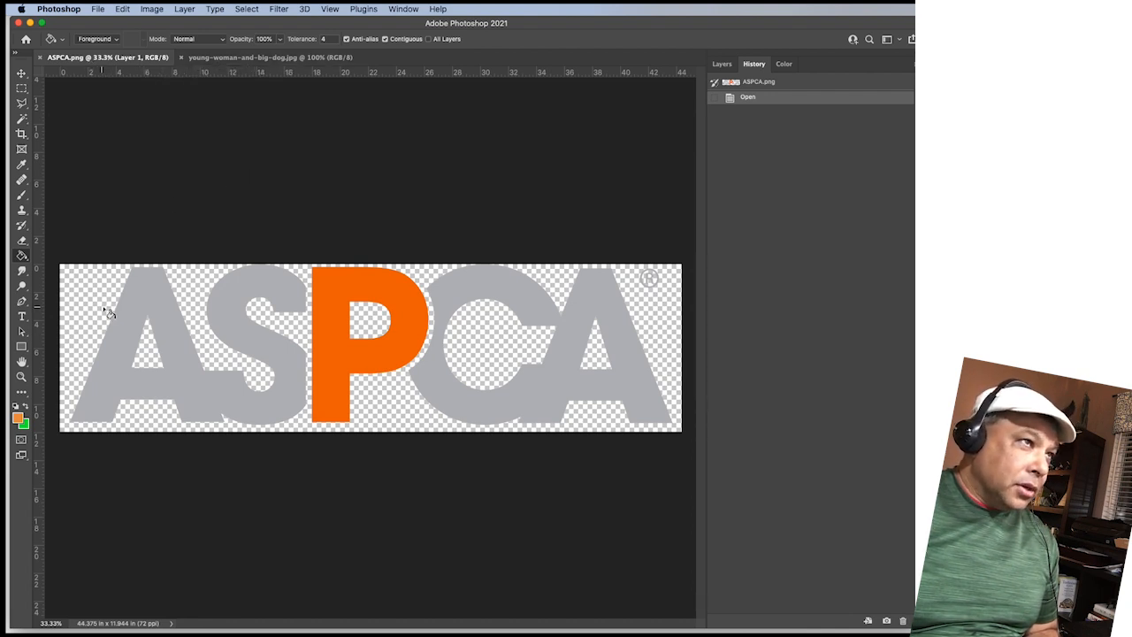
click(722, 64)
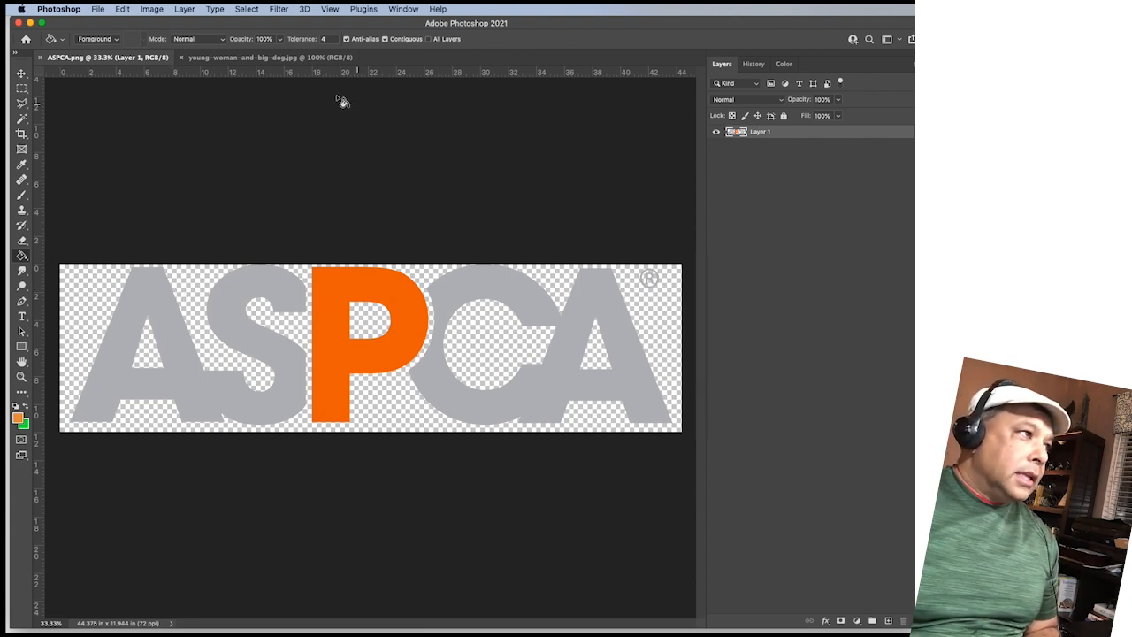
click(261, 58)
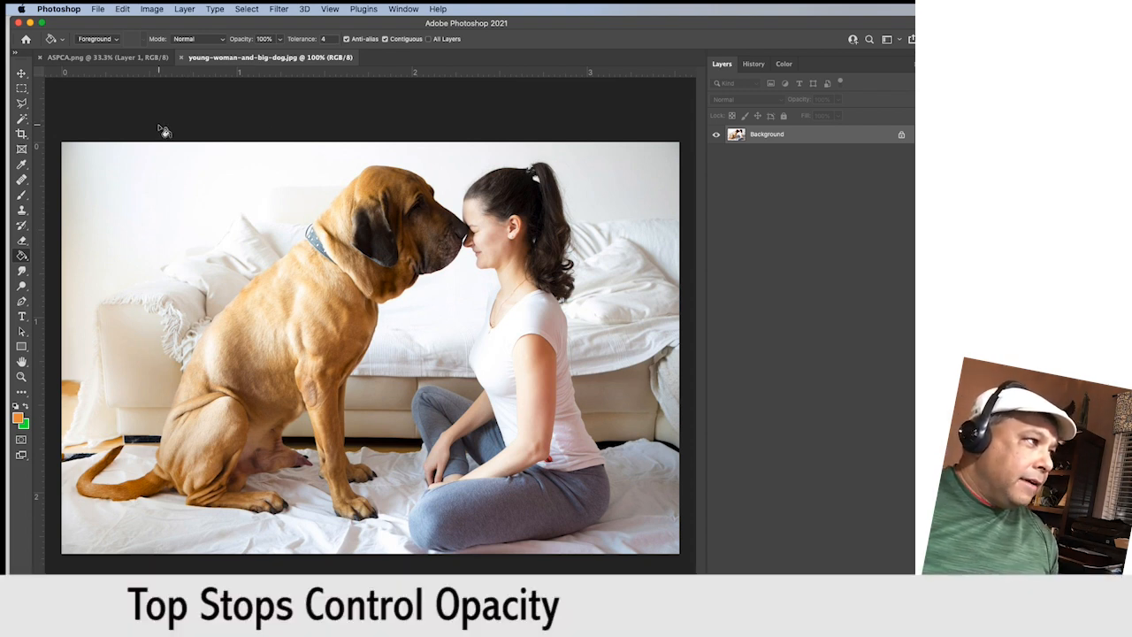
Step: Reset the foreground and background colors to black and white, and sample the orange of the ASPCA logo's P as foreground color
click(15, 406)
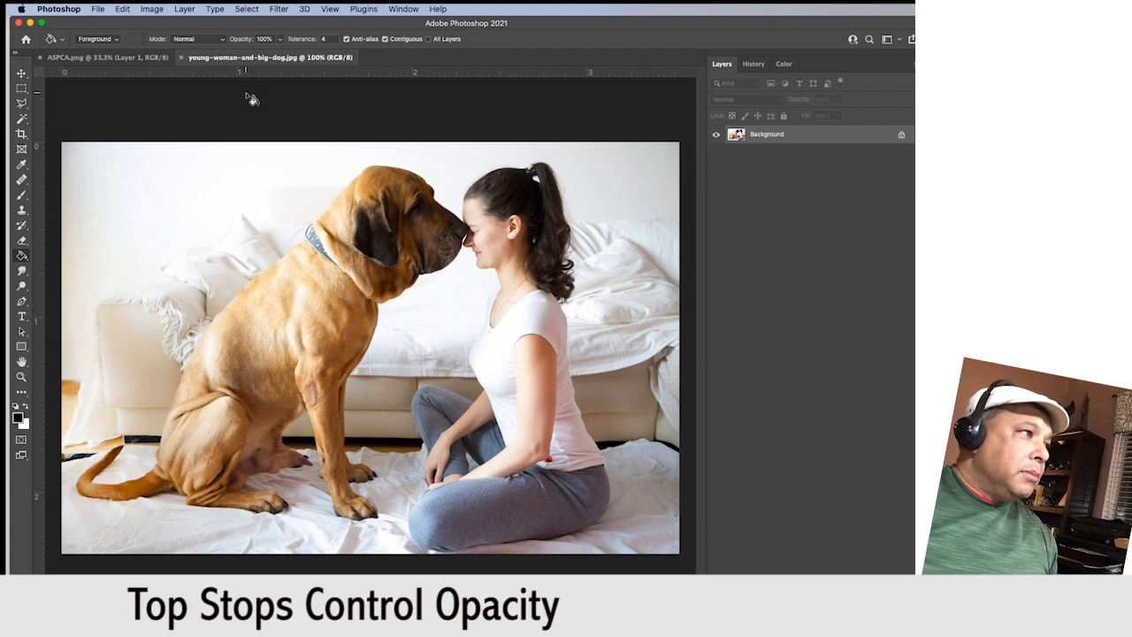
click(96, 60)
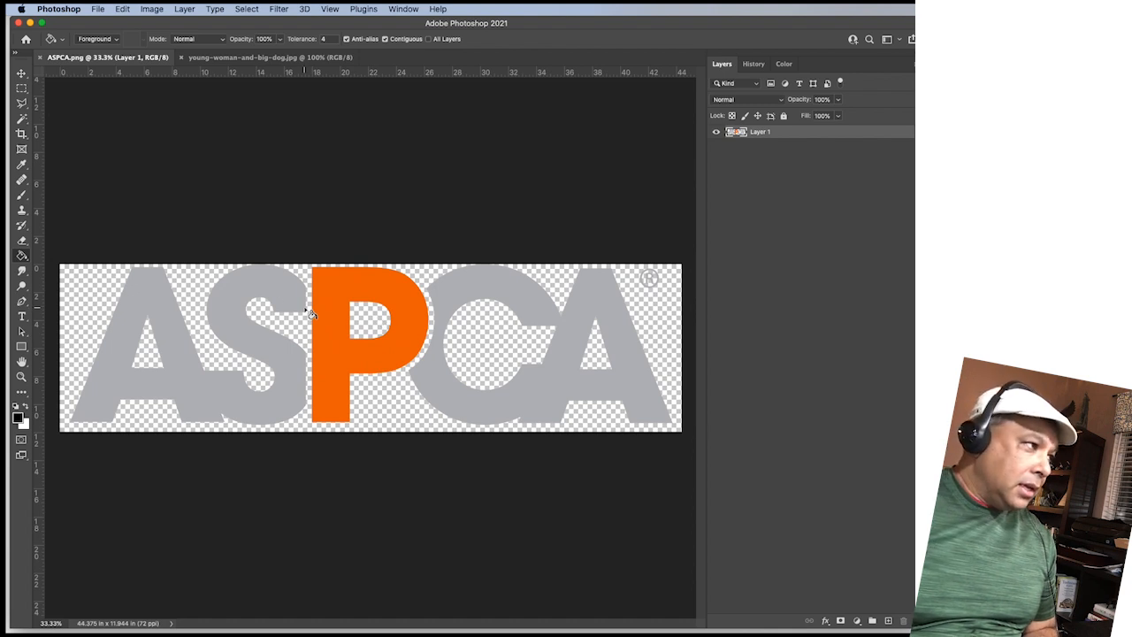
click(22, 165)
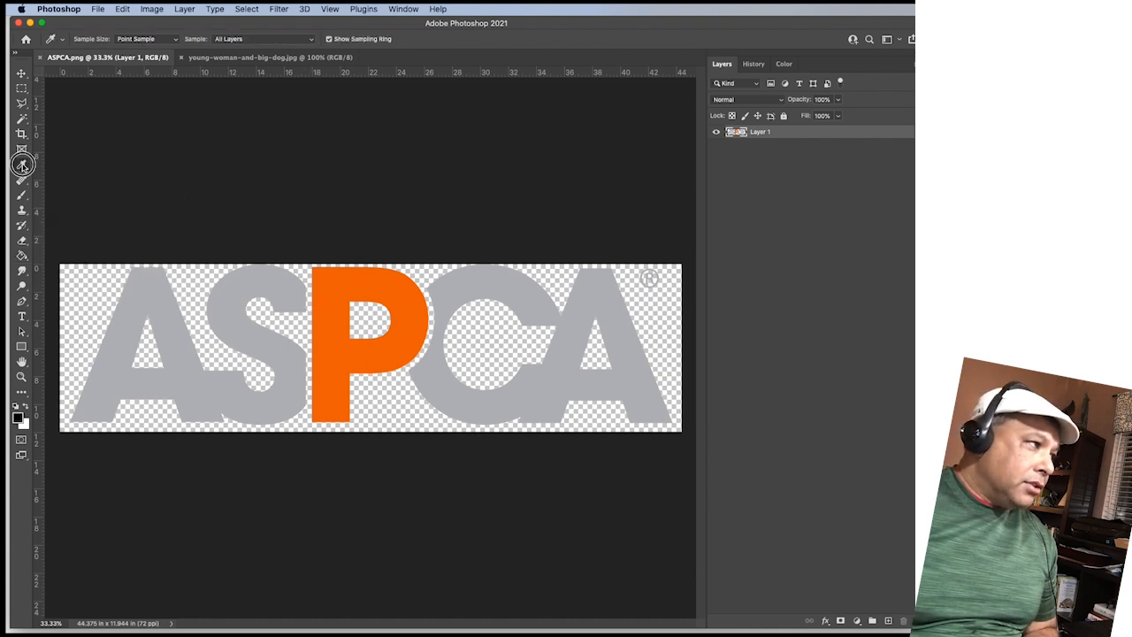
click(370, 279)
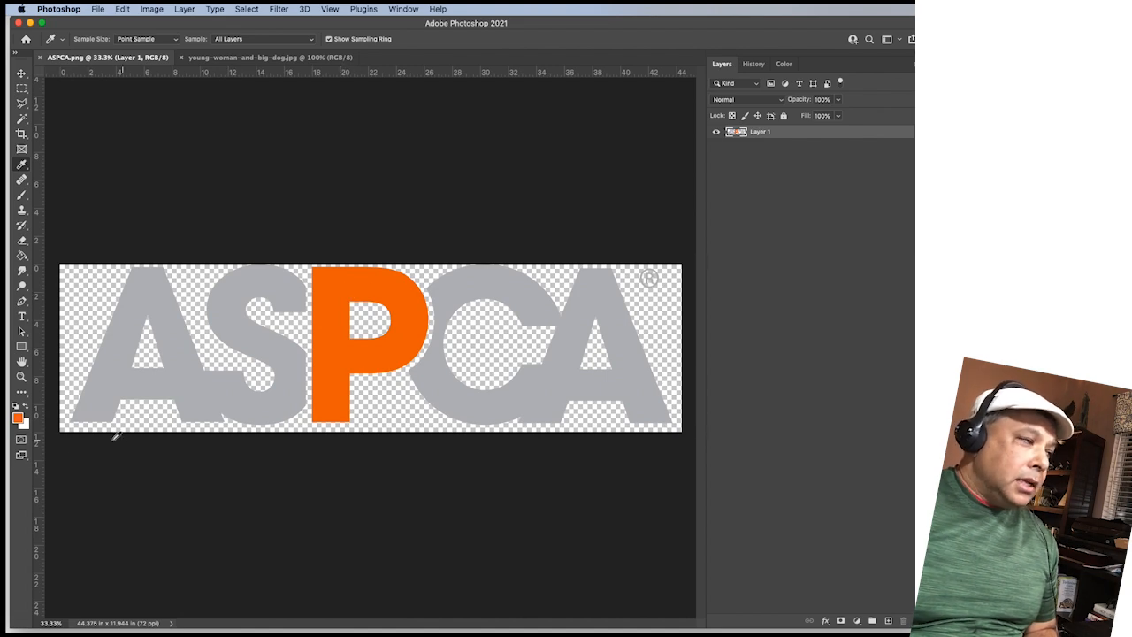
Step: Set up the Gradient tool for young-woman-and-big-dog.jpg with the Foreground to Transparent preset from the Basics group
click(264, 59)
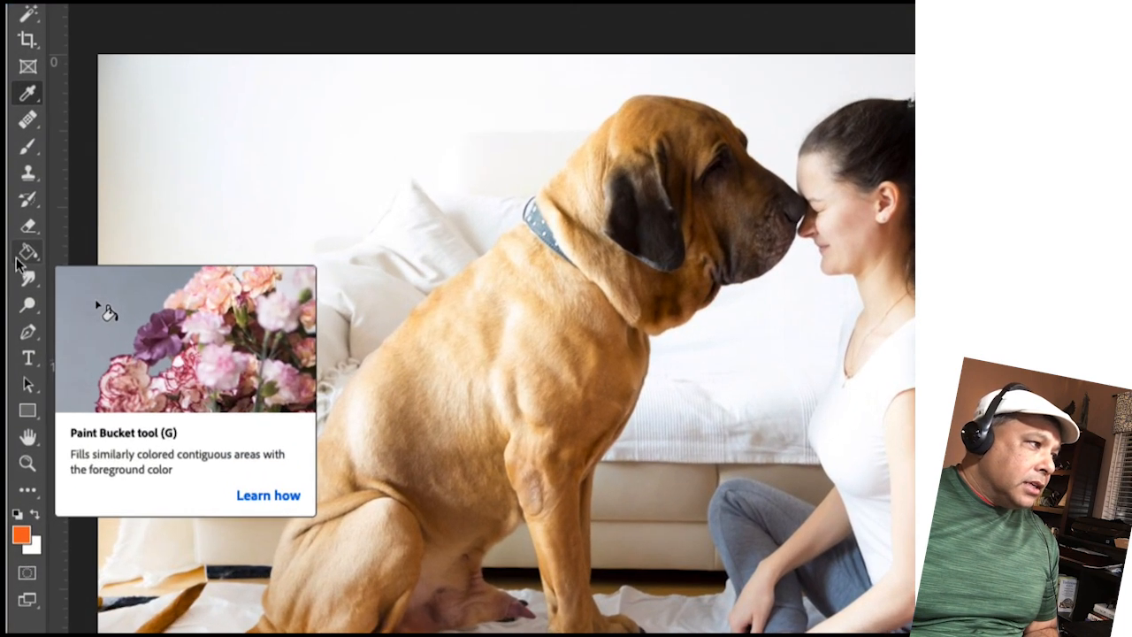
click(27, 252)
click(92, 250)
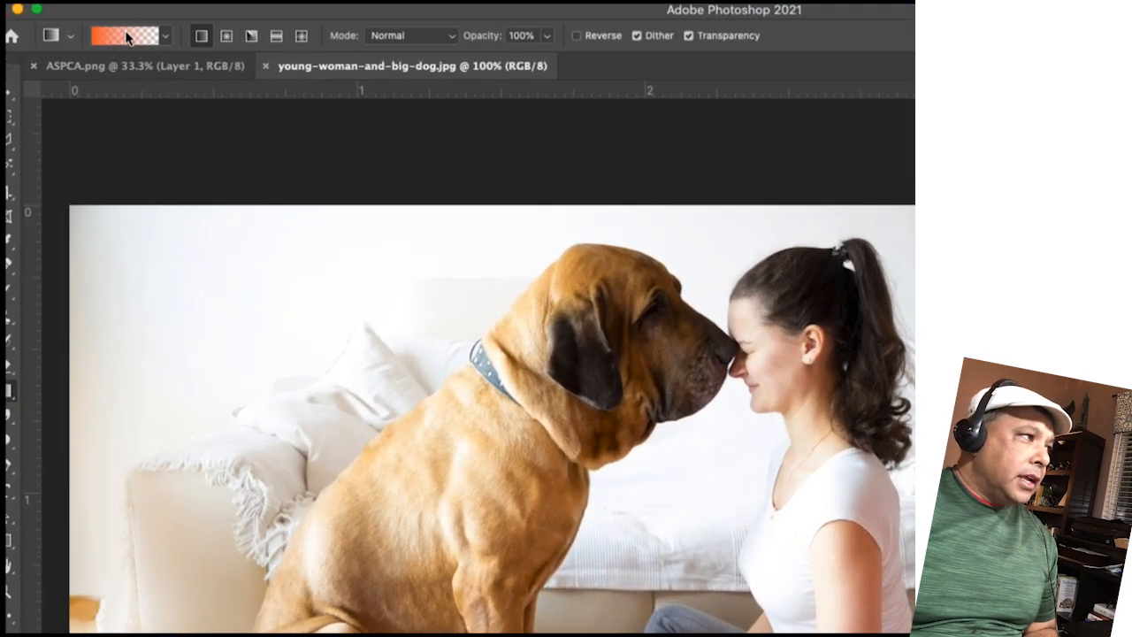
click(131, 36)
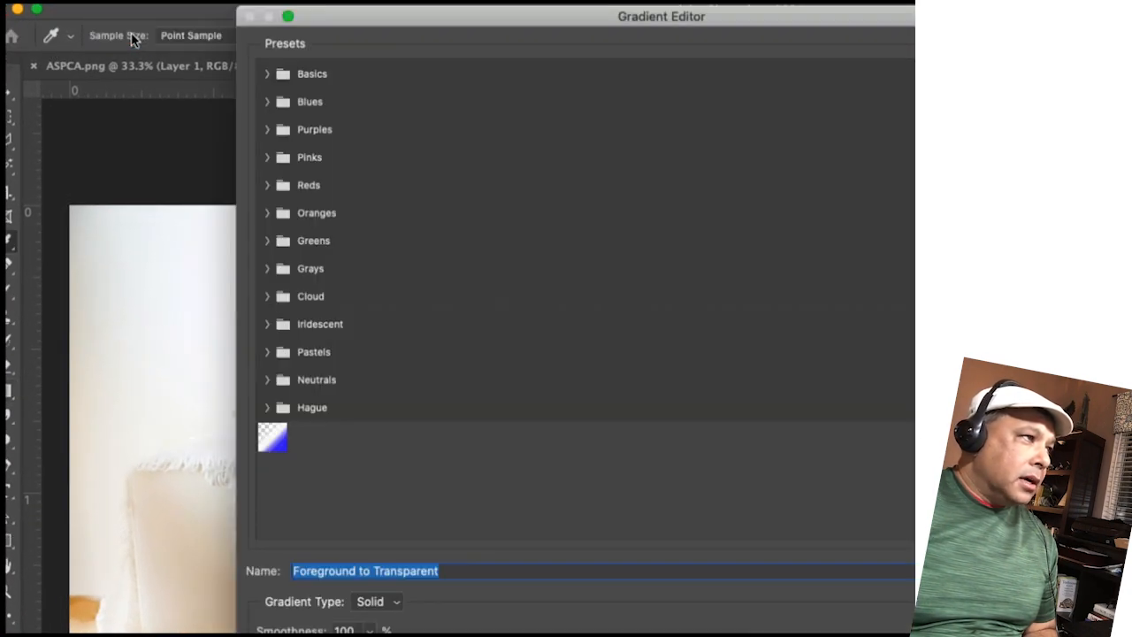
click(268, 74)
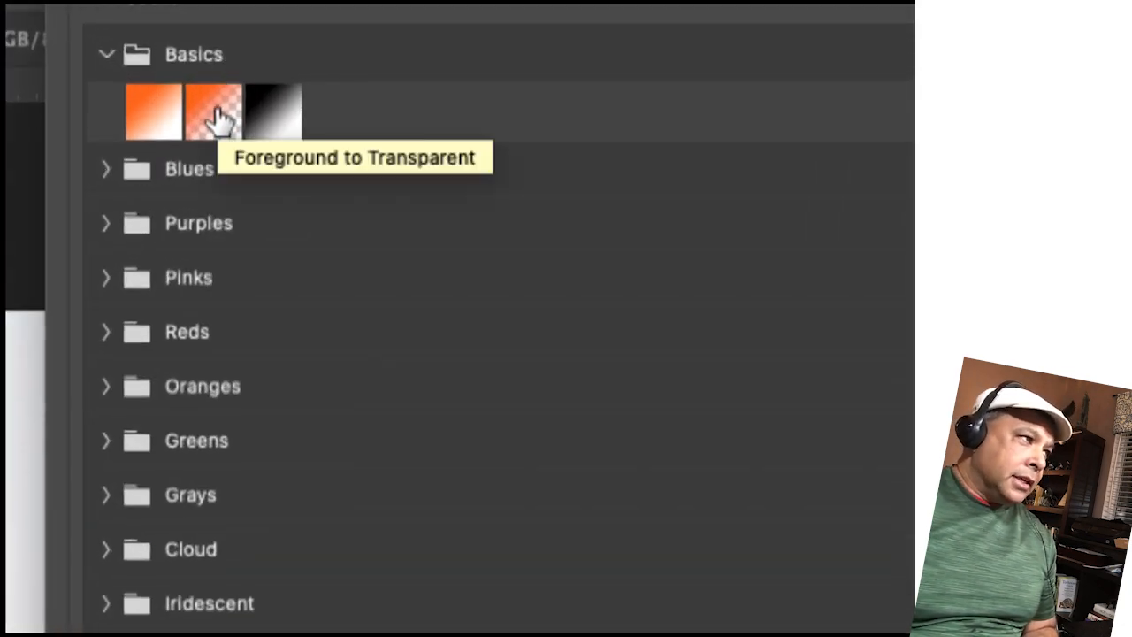
click(215, 111)
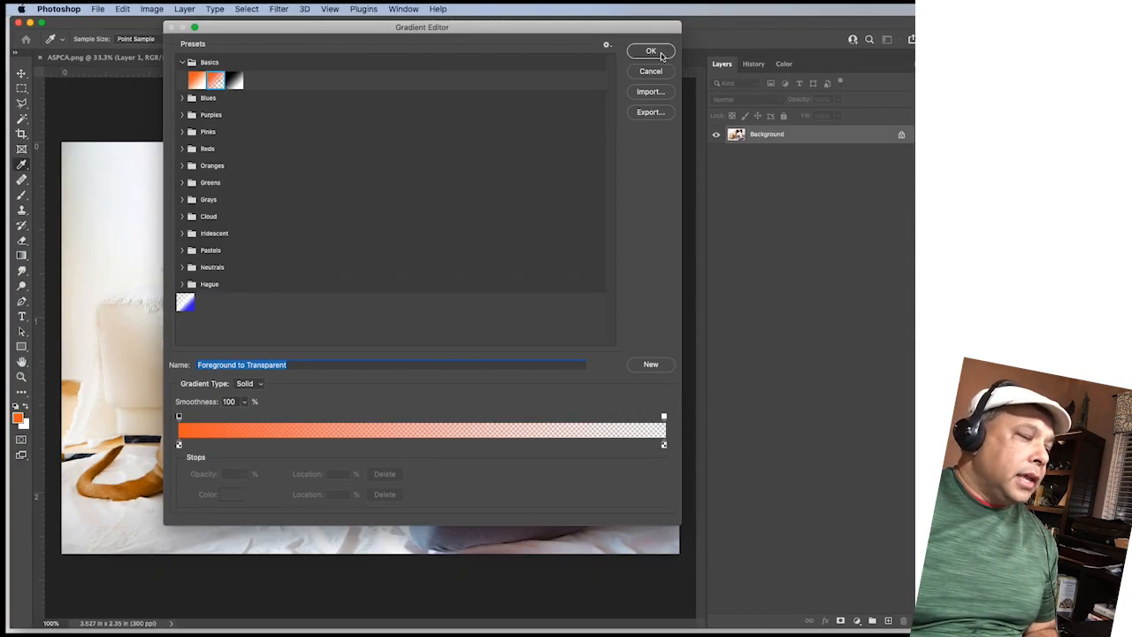
click(651, 51)
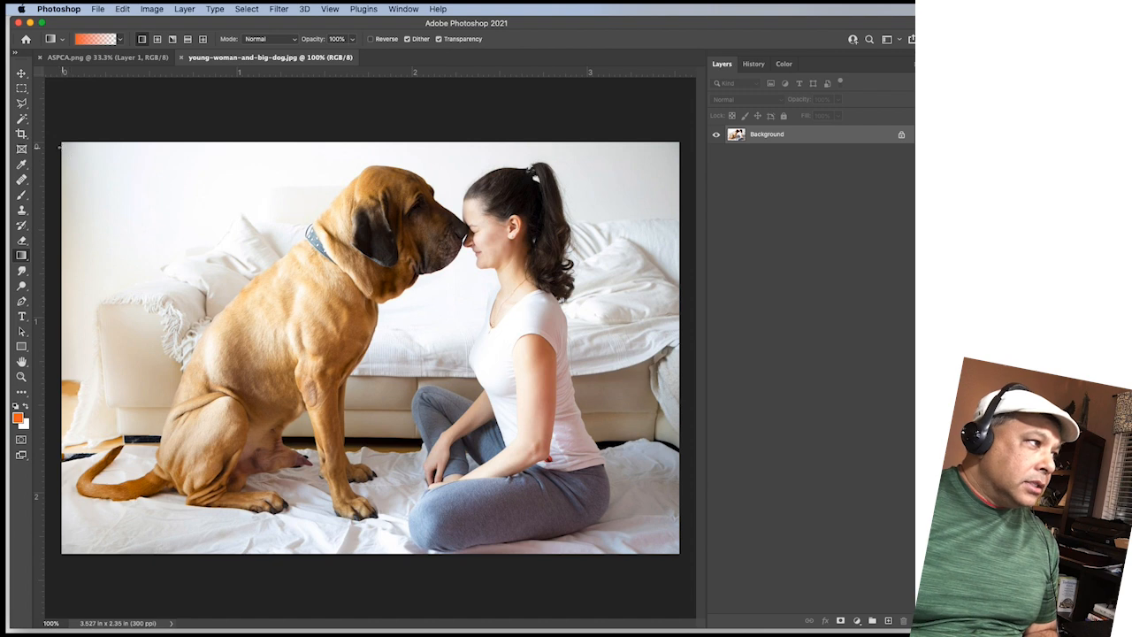
Step: Draw a linear gradient diagonally from the photo's upper-left corner to the dog's shoulder, and display the document's history
drag(60, 142, 255, 298)
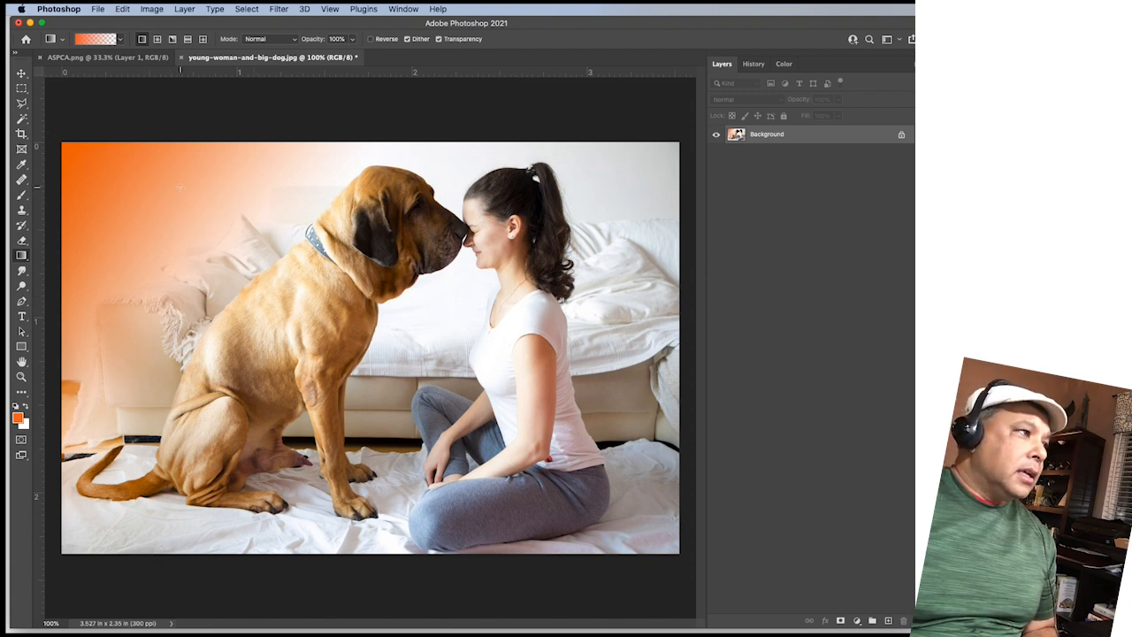
click(753, 64)
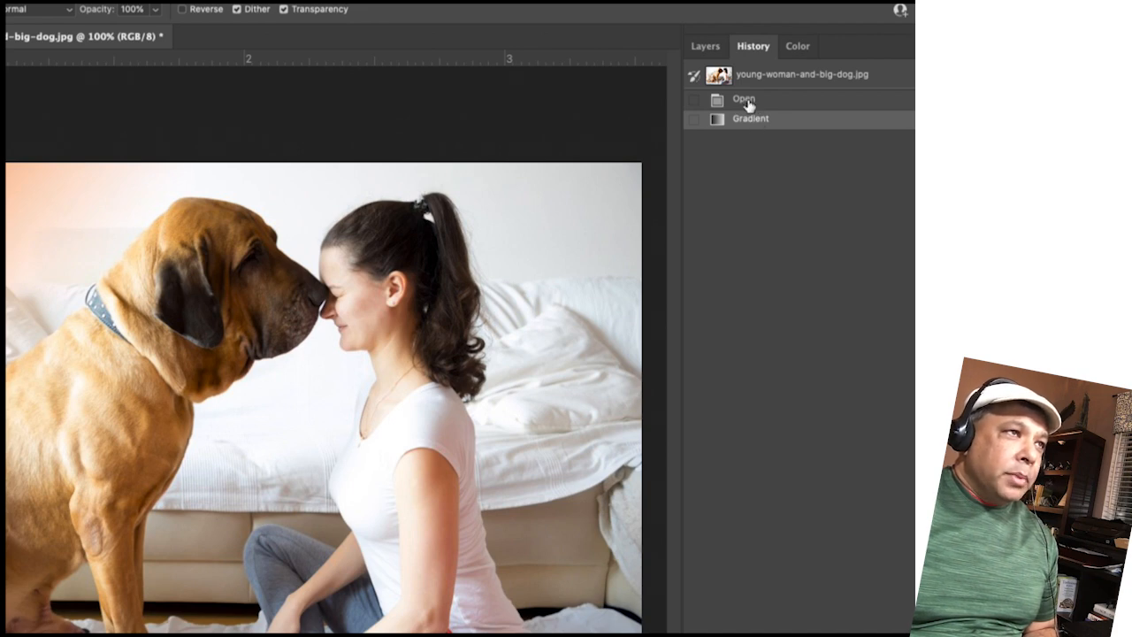
Step: Revert the photo to its opened state and redraw the orange gradient from the upper-left corner to the dog's front leg
click(748, 102)
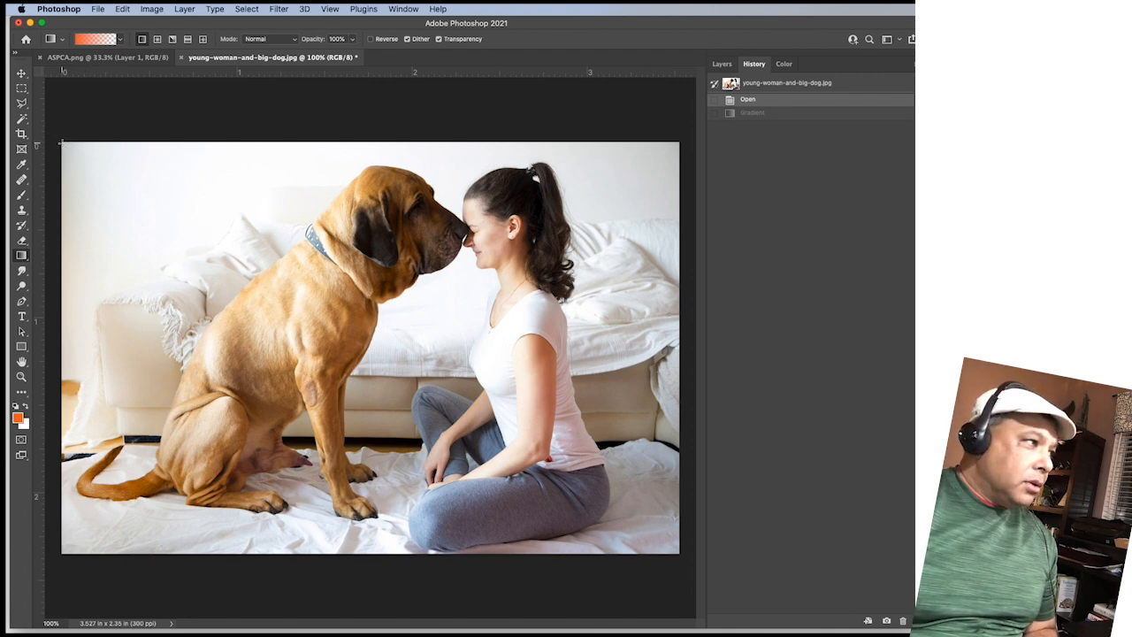
drag(62, 143, 333, 361)
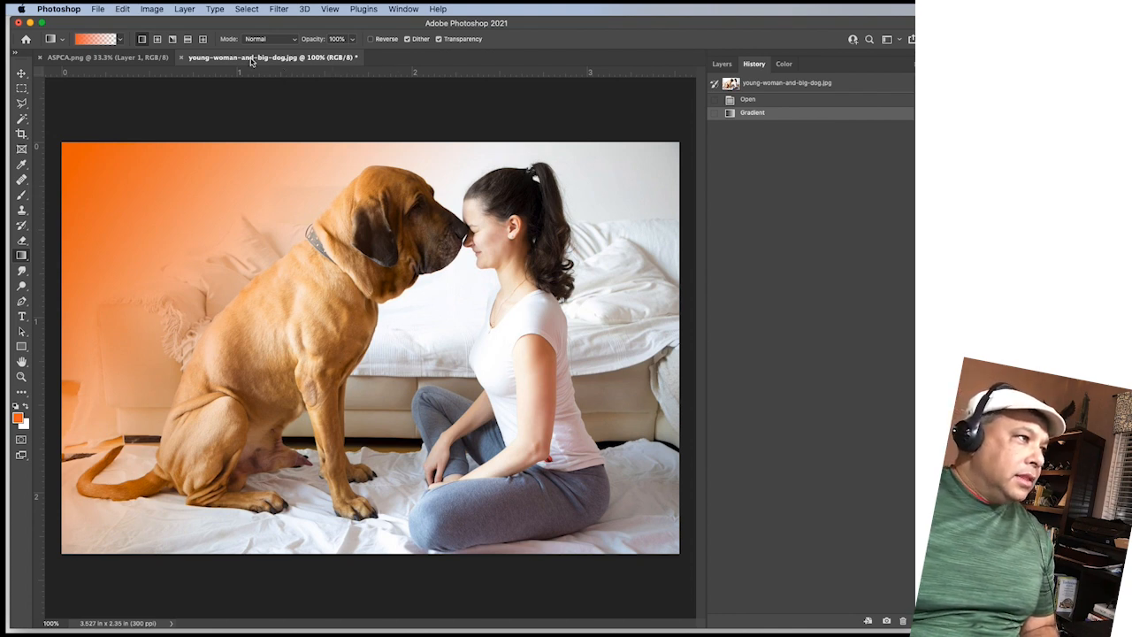
Step: Check the image size of young-woman-and-big-dog.jpg in pixels
click(152, 8)
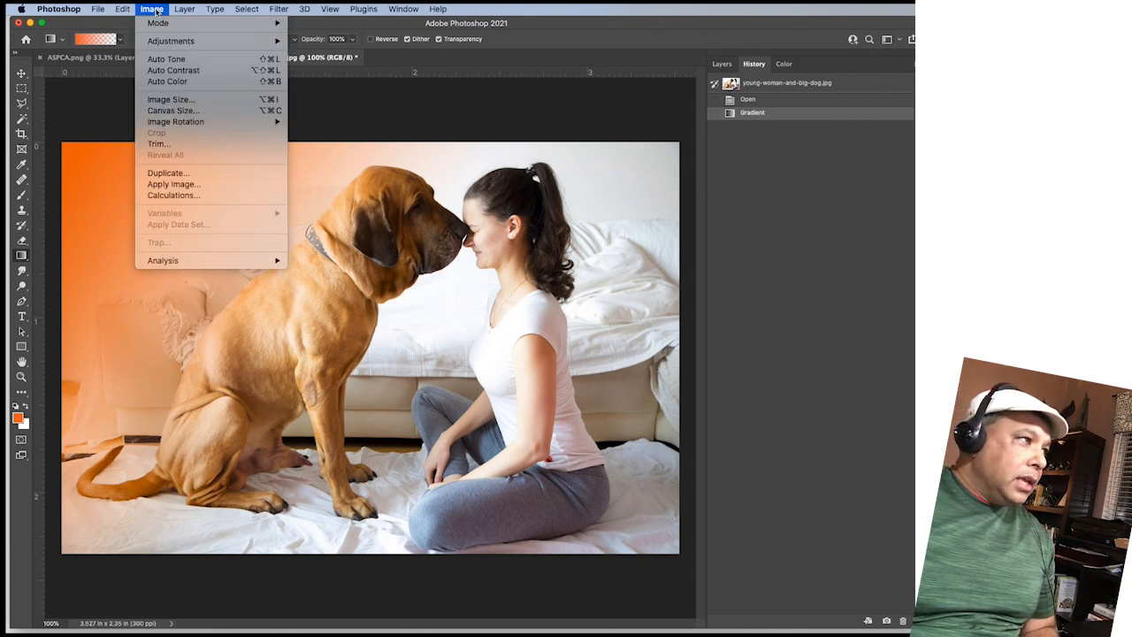
click(171, 99)
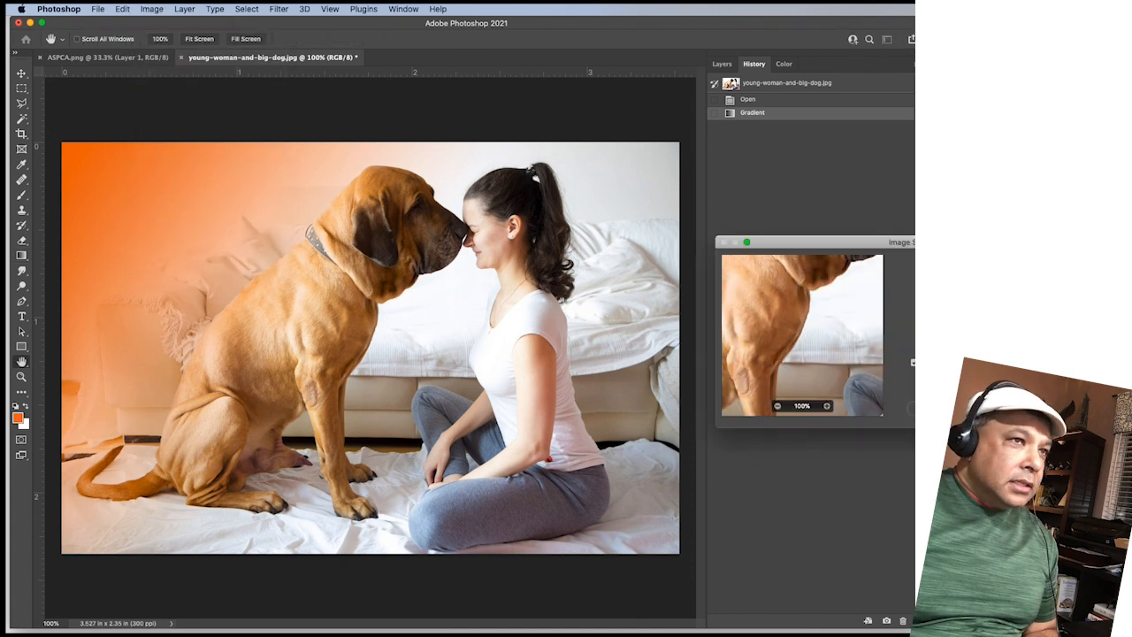
drag(885, 242, 412, 198)
click(478, 268)
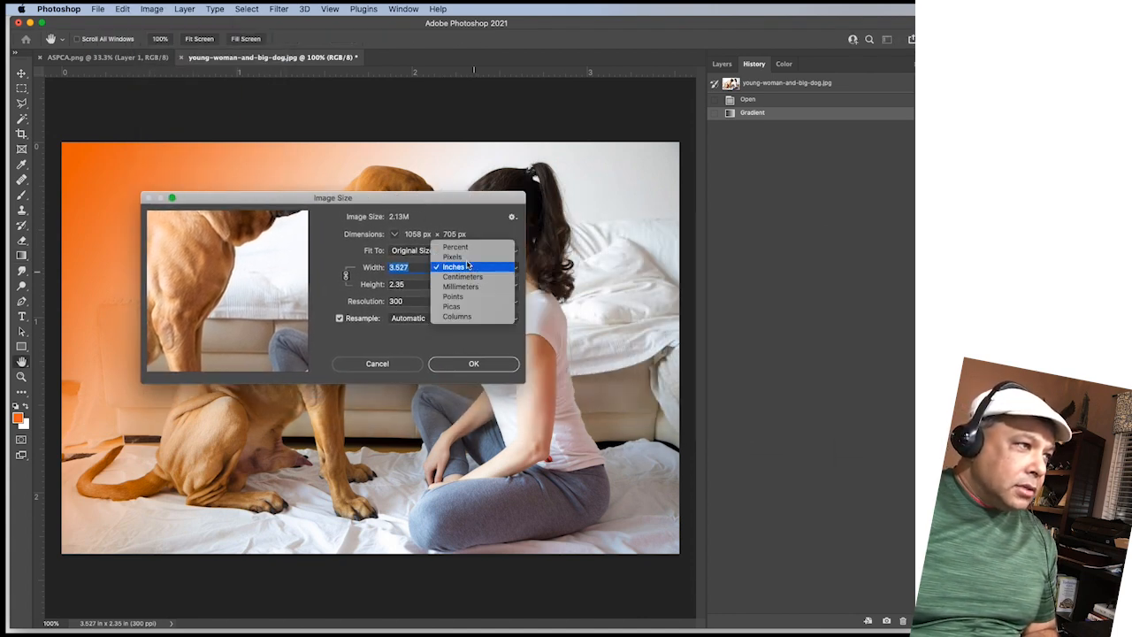
click(459, 256)
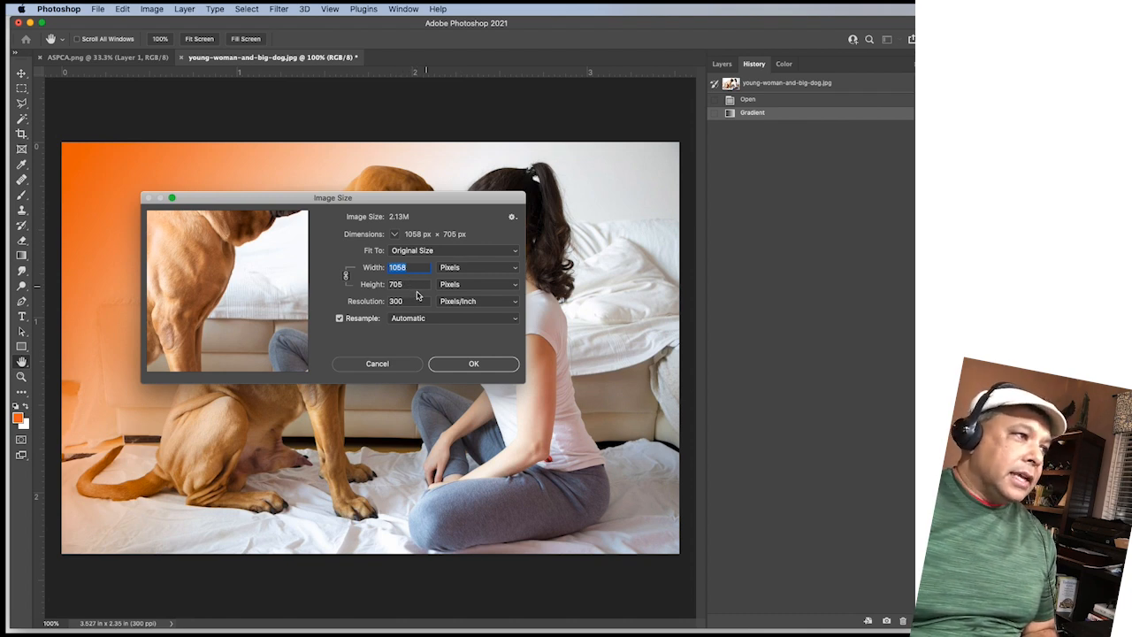
click(478, 364)
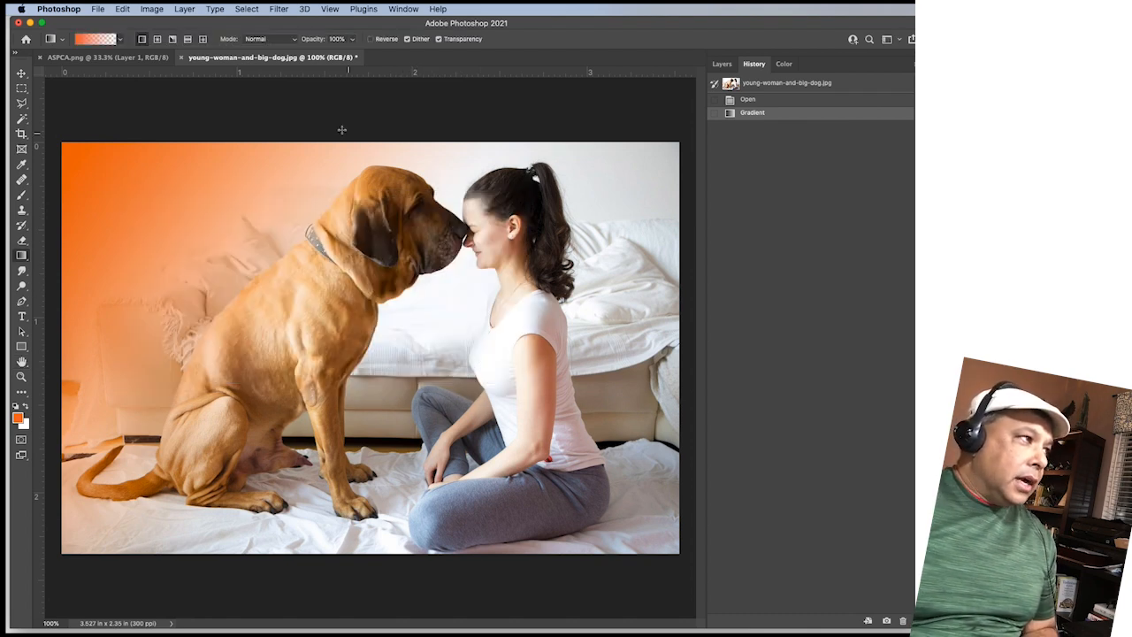
Step: Resize ASPCA.png to a width of 700 pixels, keeping its proportions
click(102, 56)
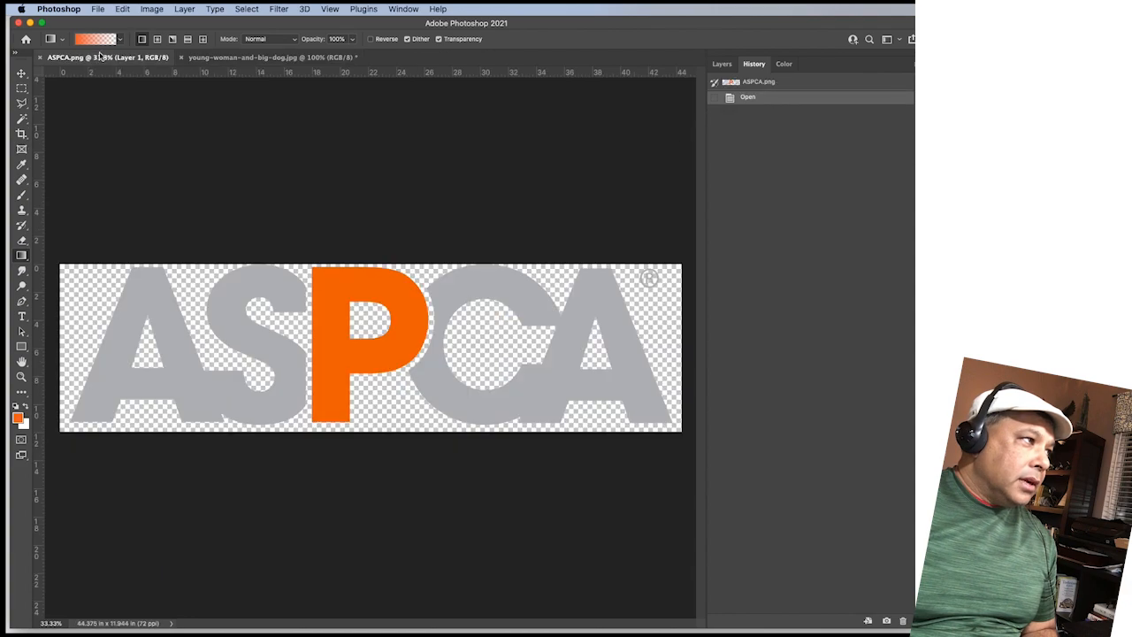
click(153, 11)
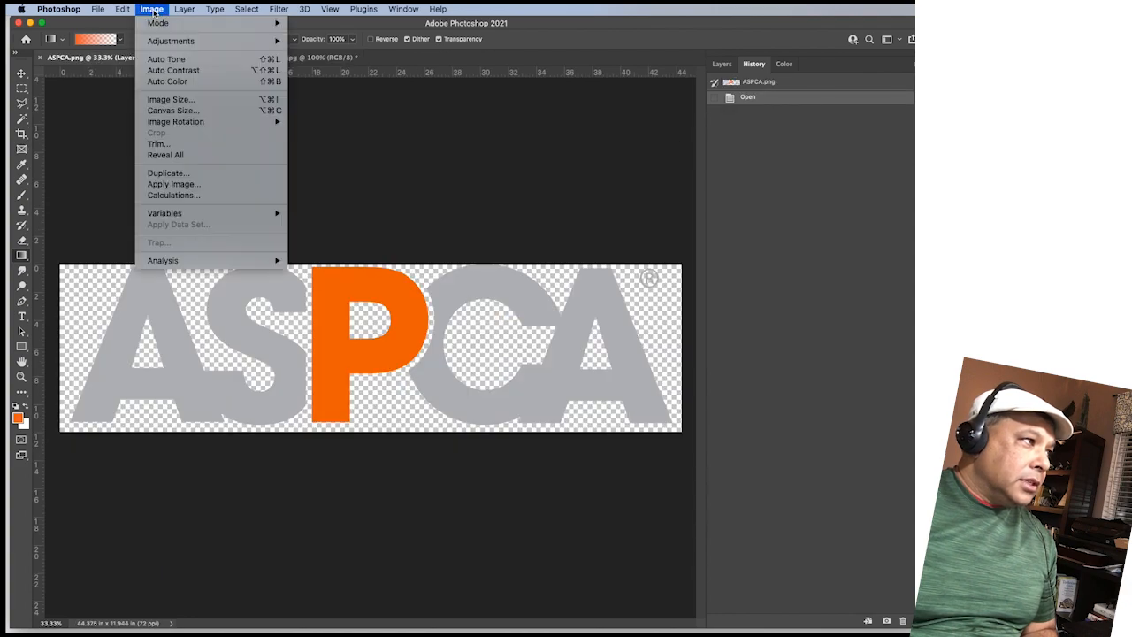
click(173, 100)
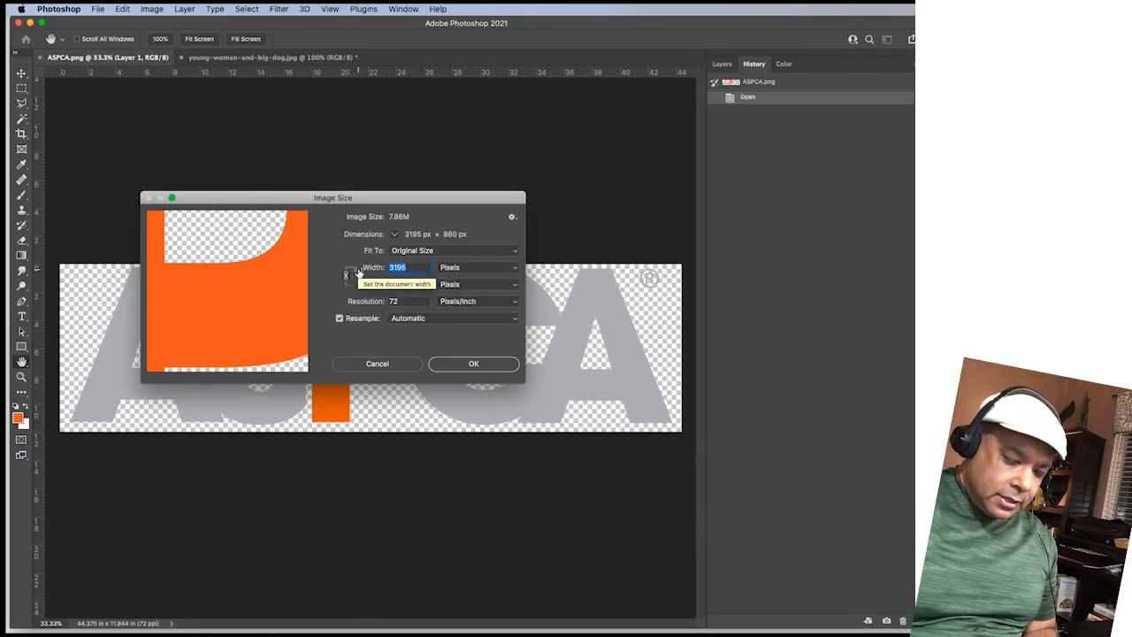
text(700)
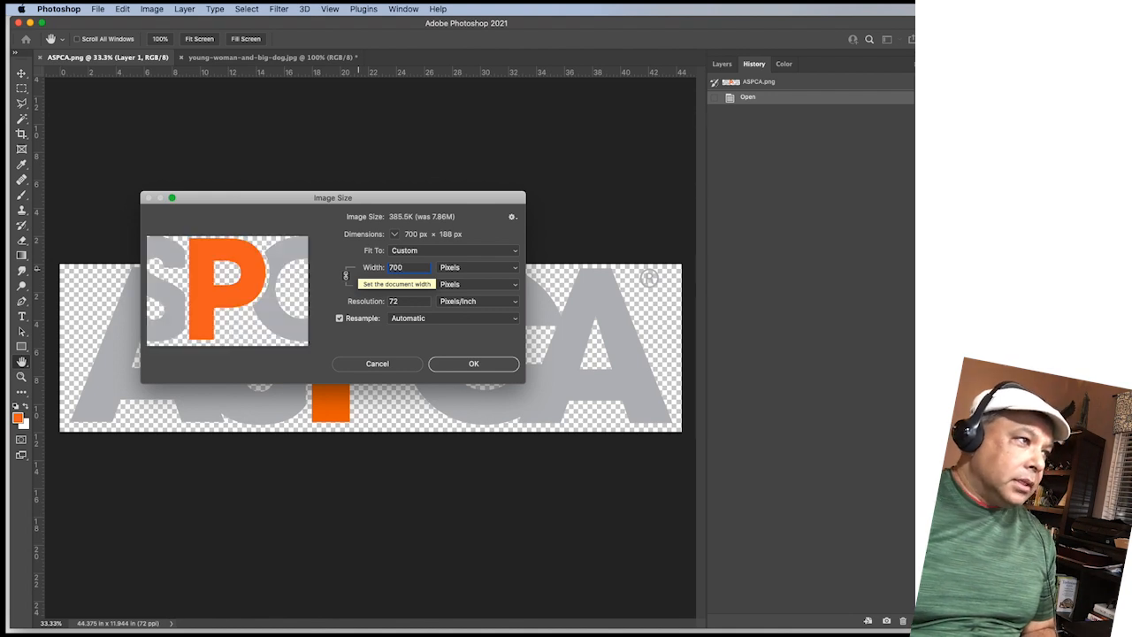
click(473, 364)
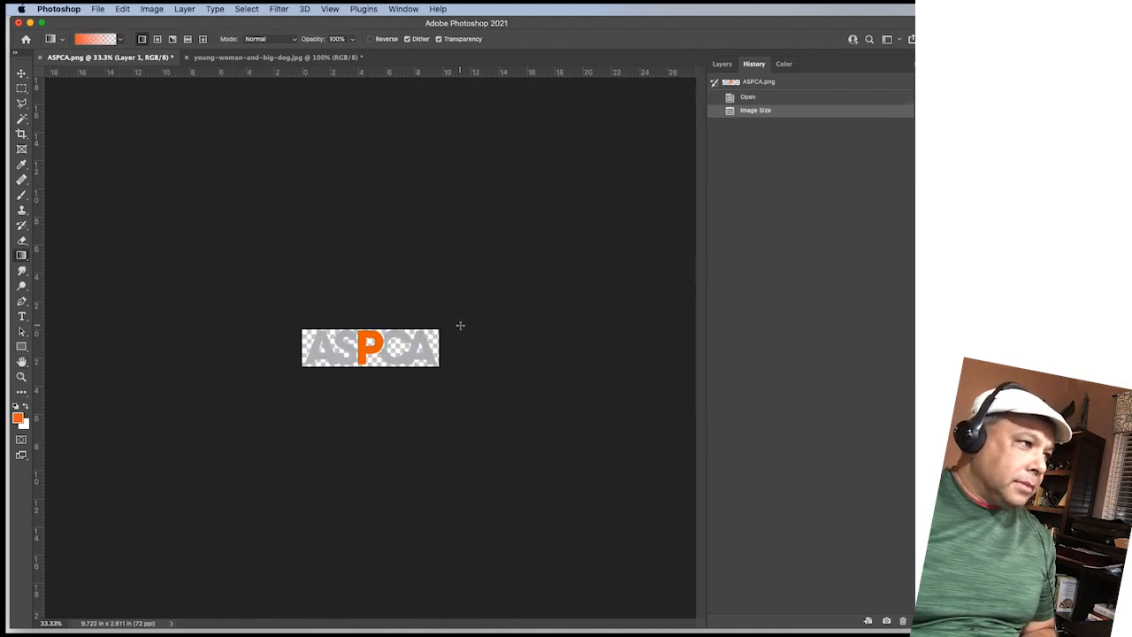
Step: Copy the entire ASPCA.png canvas and paste the logo into young-woman-and-big-dog.jpg above the Background layer
click(247, 8)
click(252, 20)
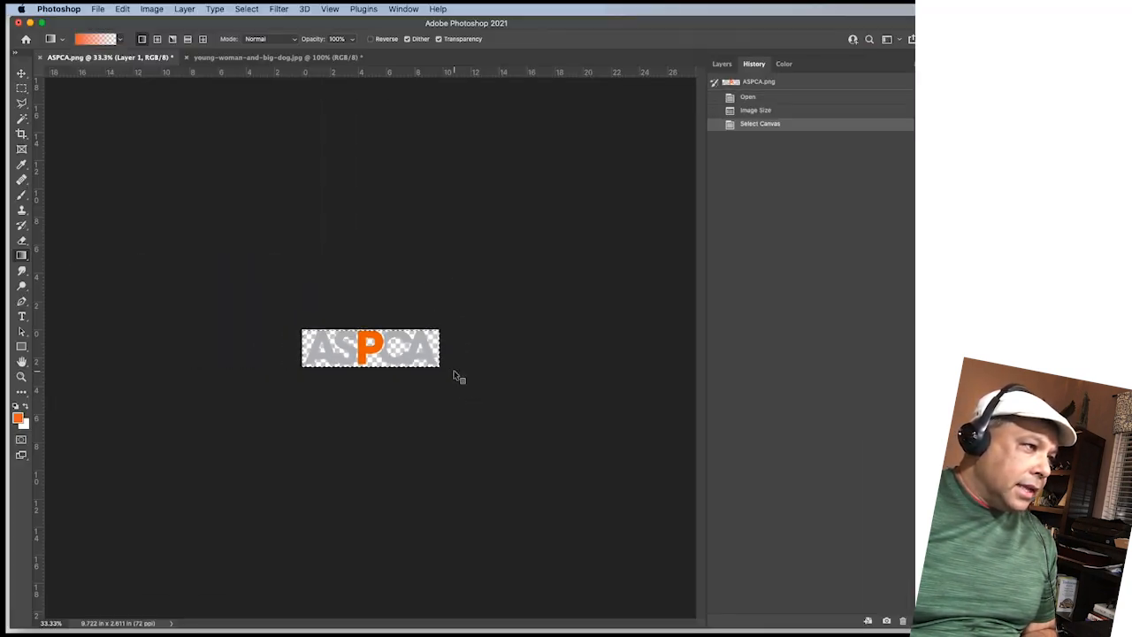
click(123, 9)
key(Escape)
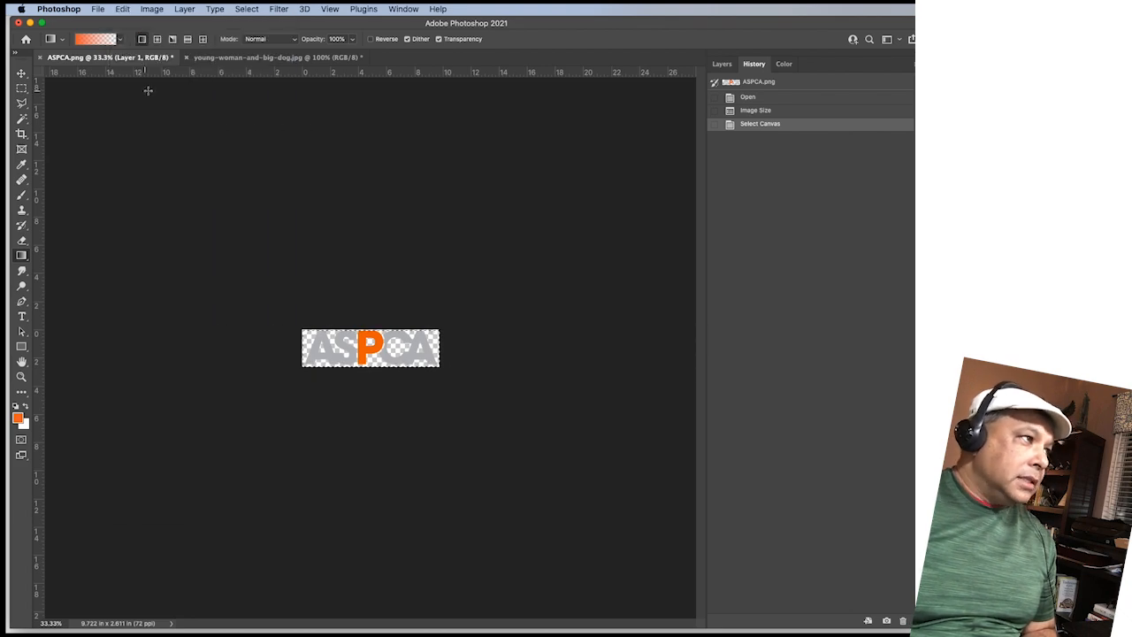
click(230, 58)
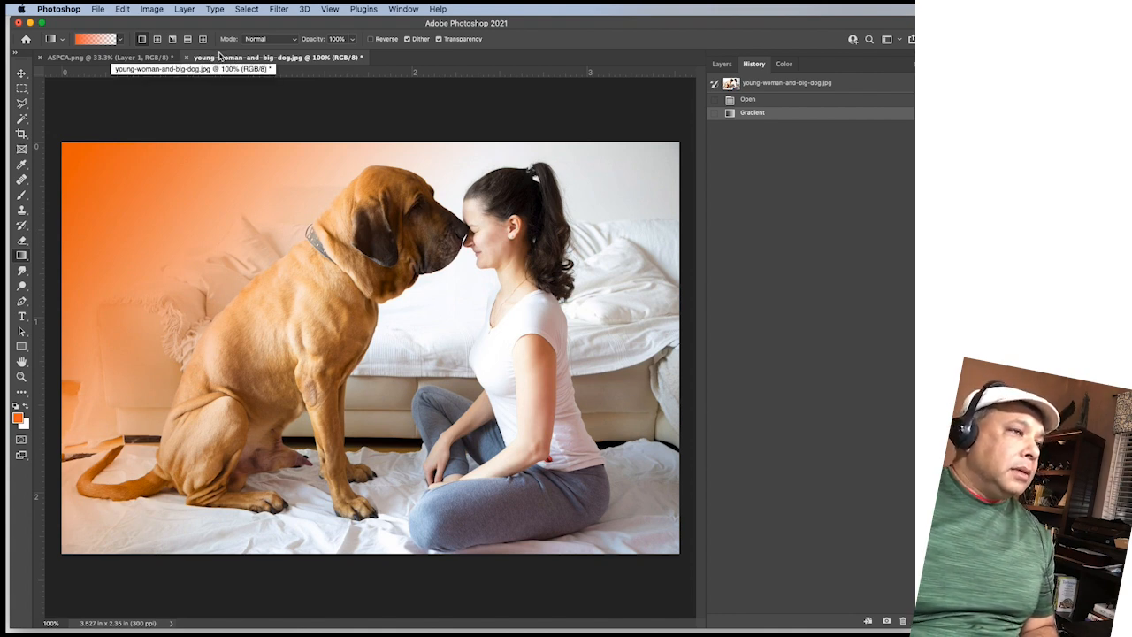
click(721, 66)
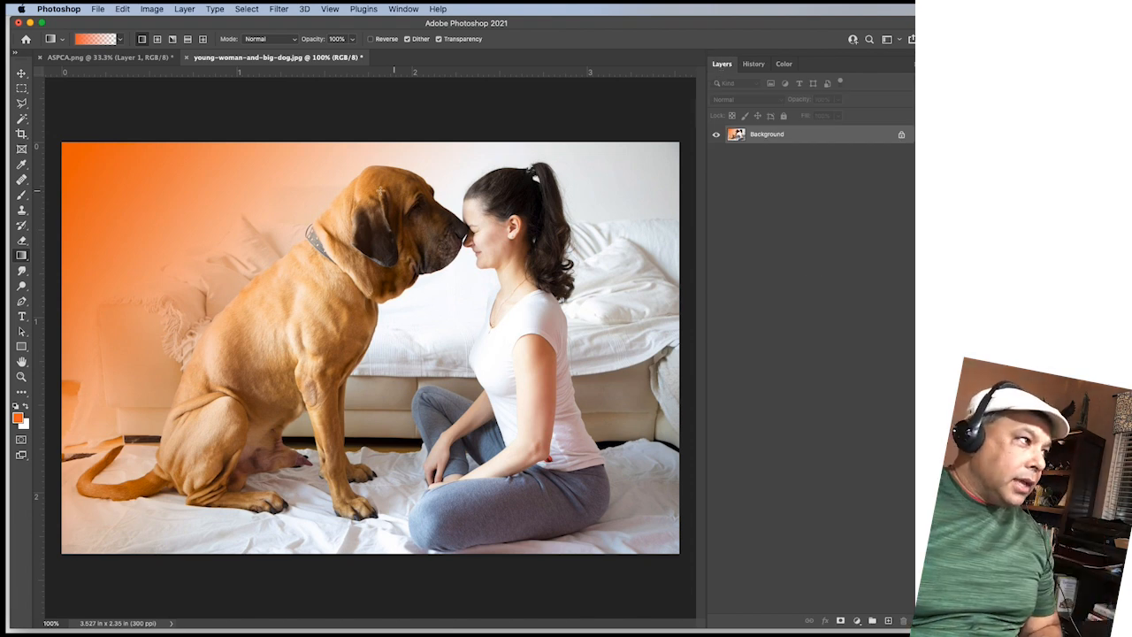
click(122, 9)
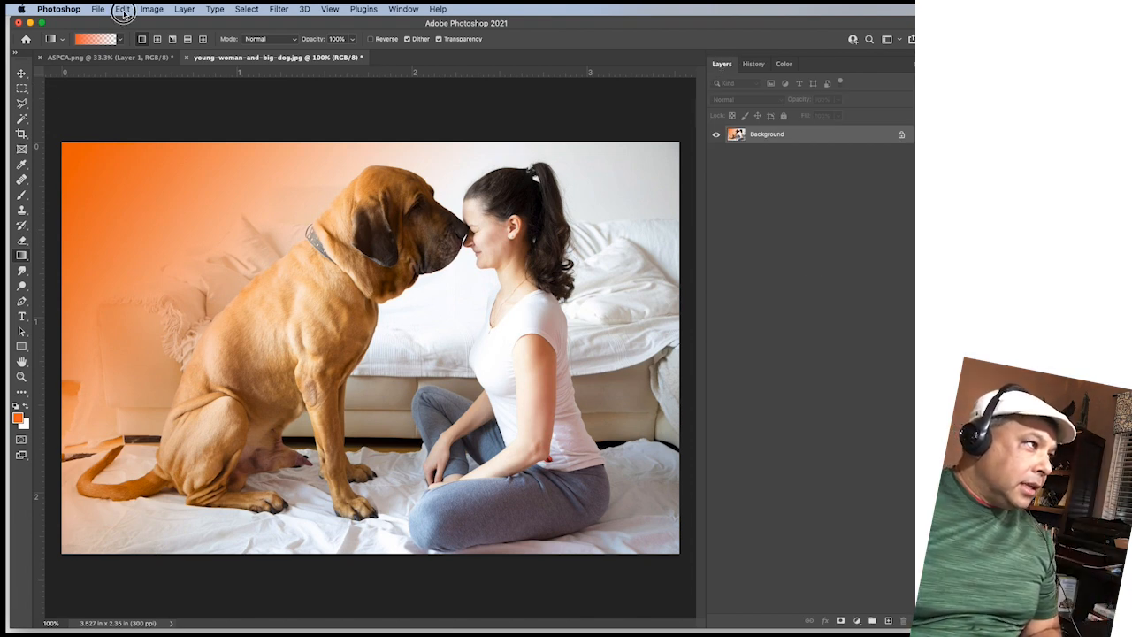
click(133, 114)
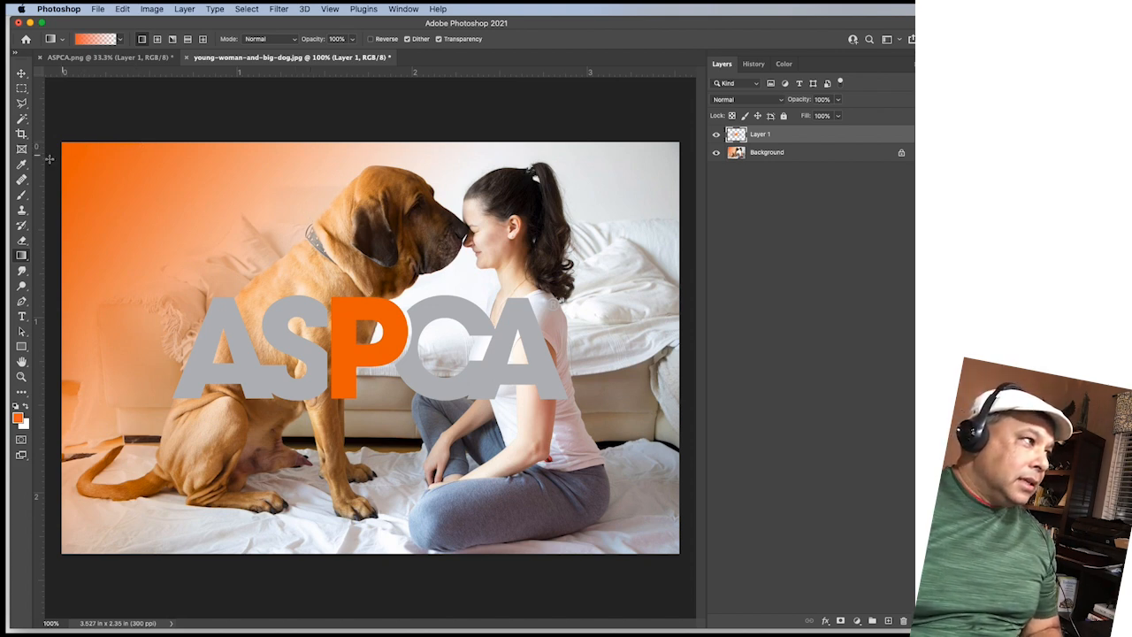
Step: Move the pasted ASPCA logo to the photo's upper-left area and start Free Transform on it
click(21, 74)
drag(341, 290, 278, 224)
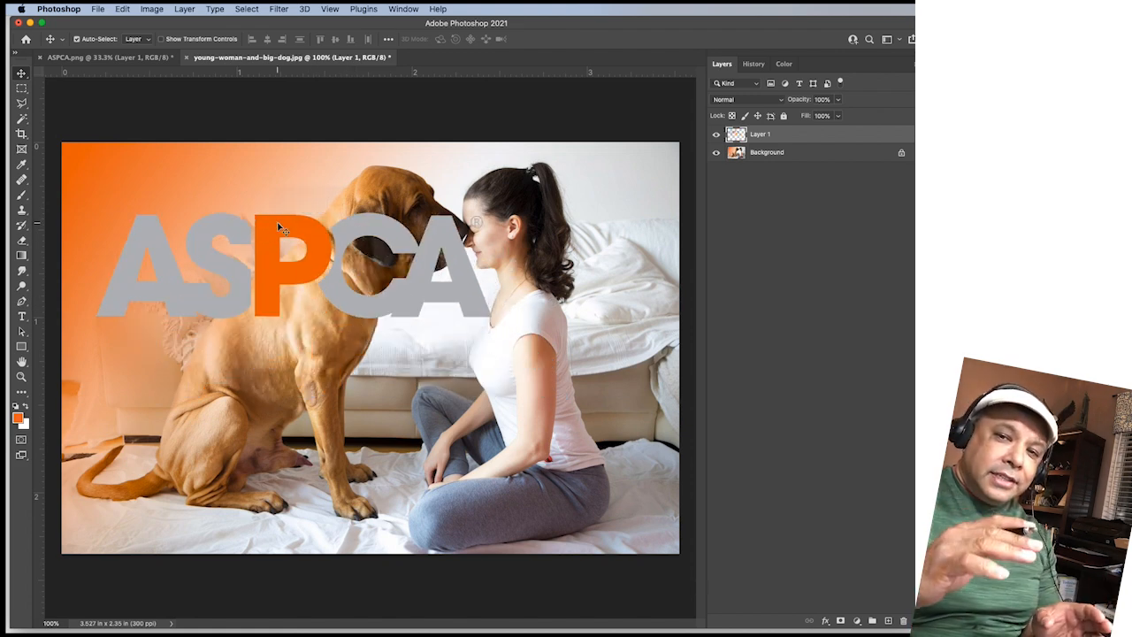
drag(285, 228, 253, 165)
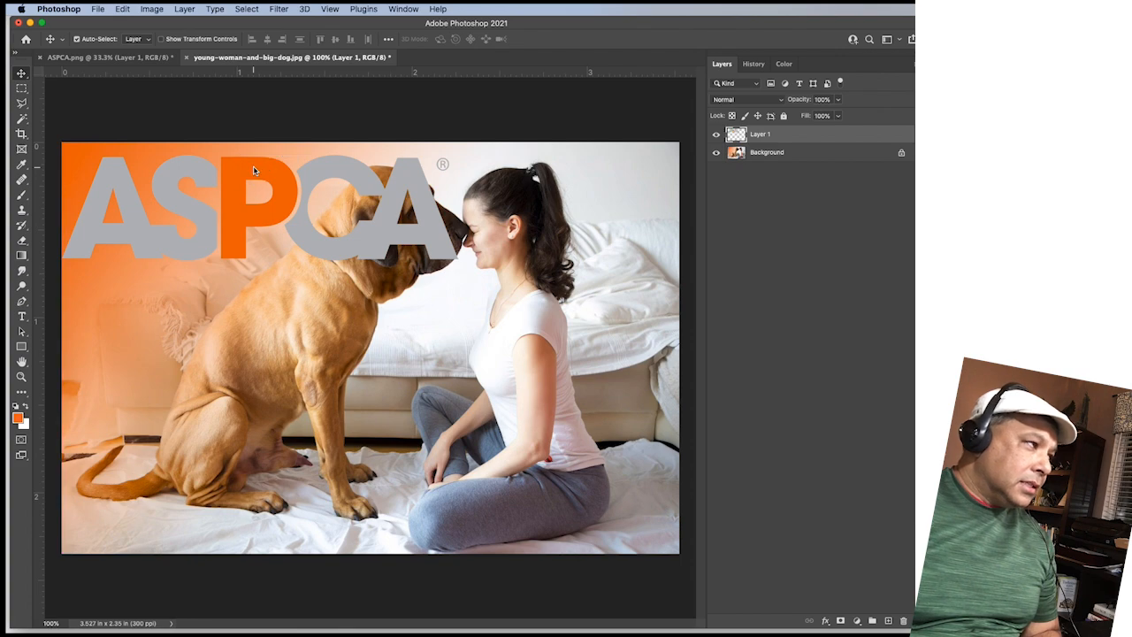
click(123, 9)
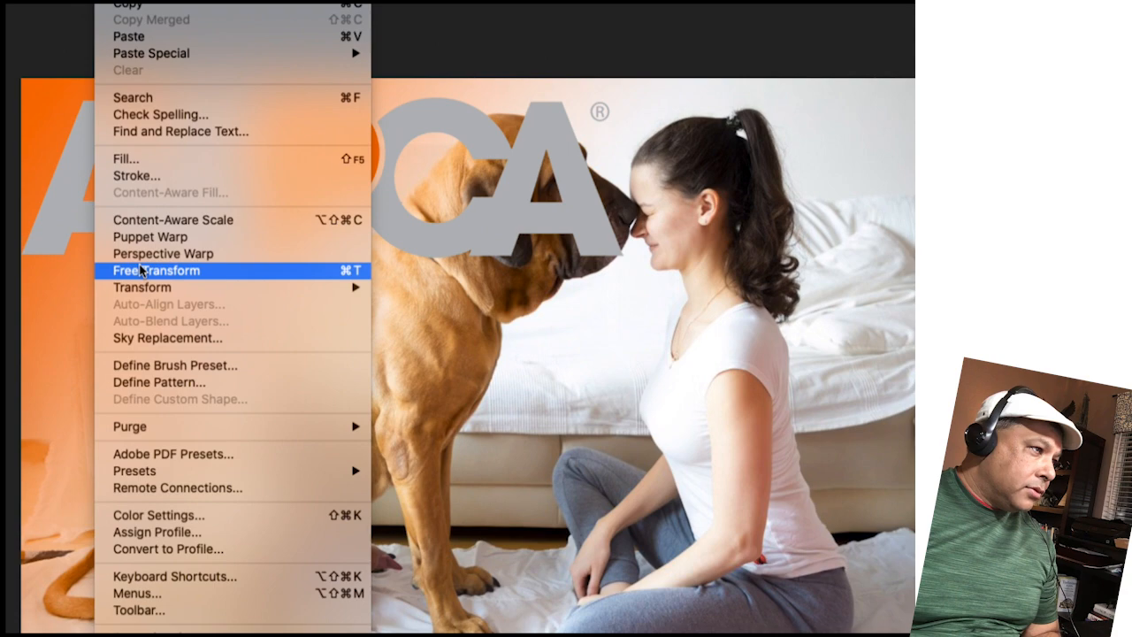
click(258, 273)
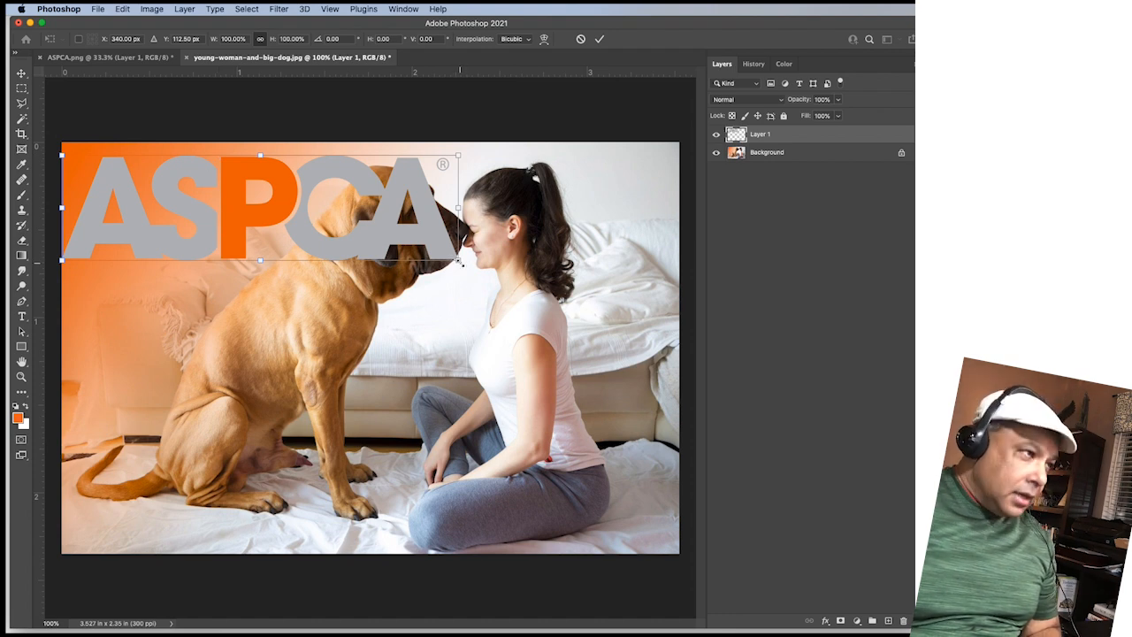
Step: Try scaling the logo down from its lower-right corner with the aspect ratio locked and unlocked, undo each attempt, and relock the ratio
drag(460, 262, 283, 217)
key(super+z)
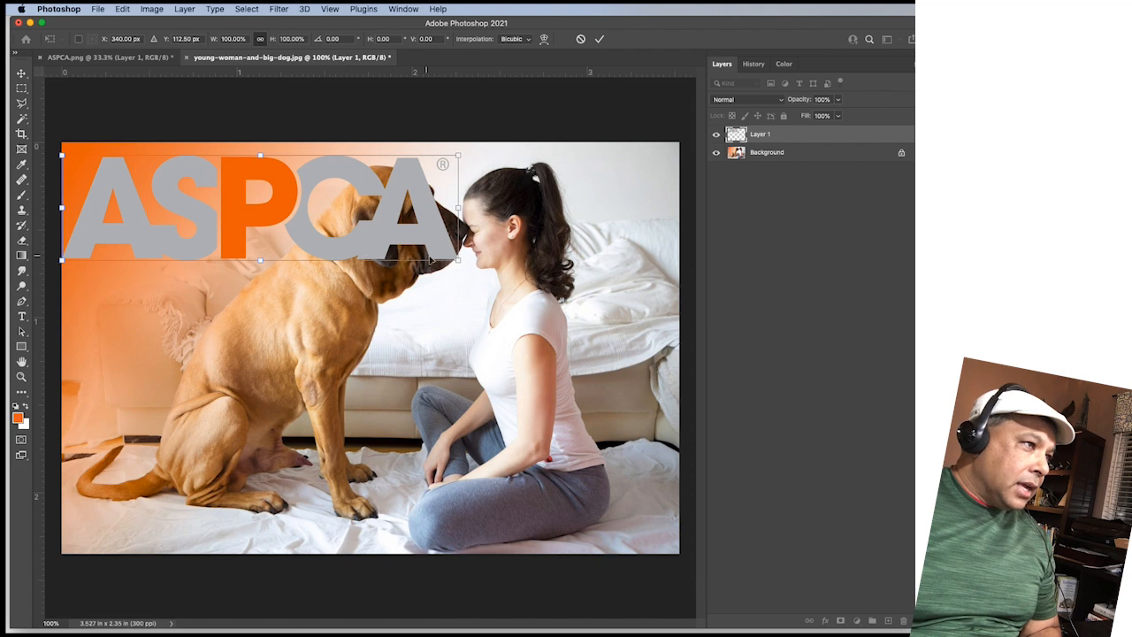
drag(457, 260, 264, 229)
key(super+z)
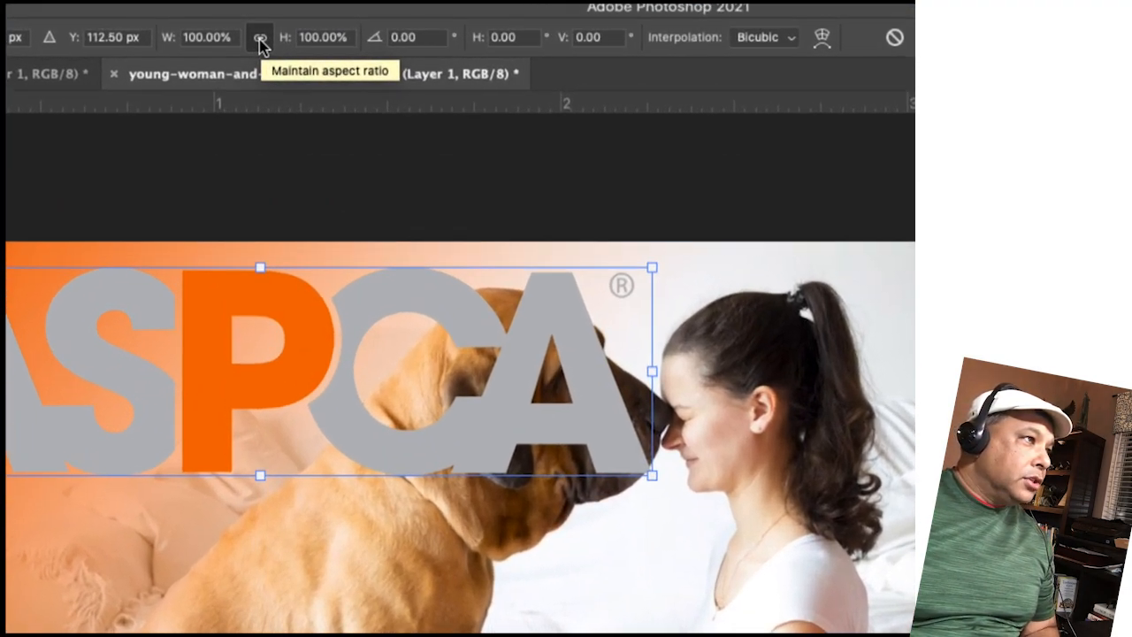
click(260, 40)
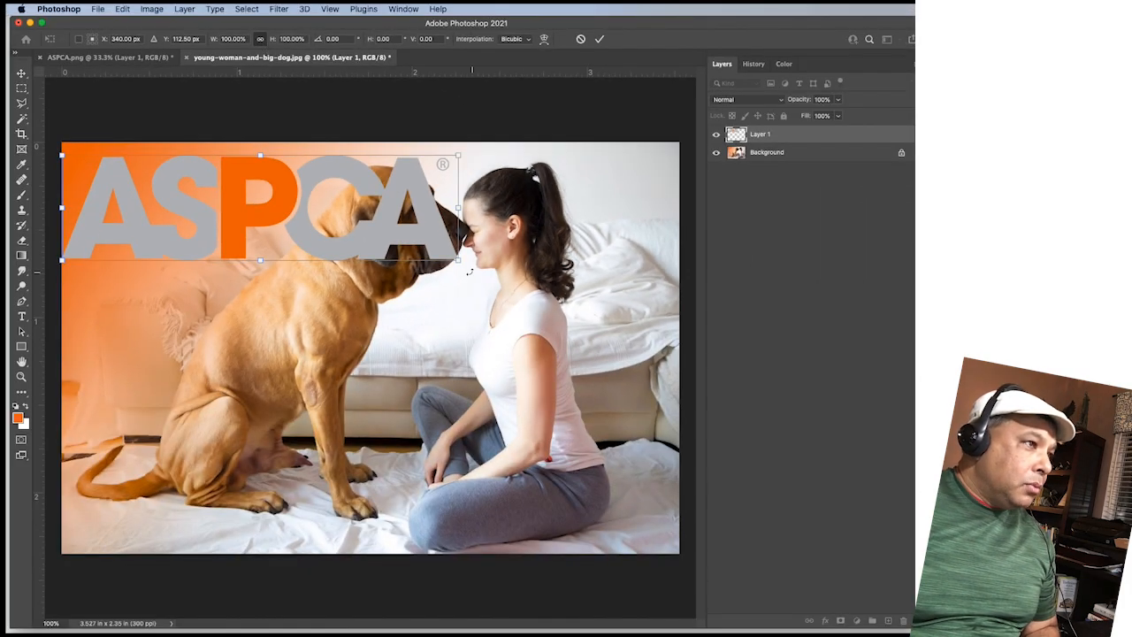
drag(458, 260, 297, 212)
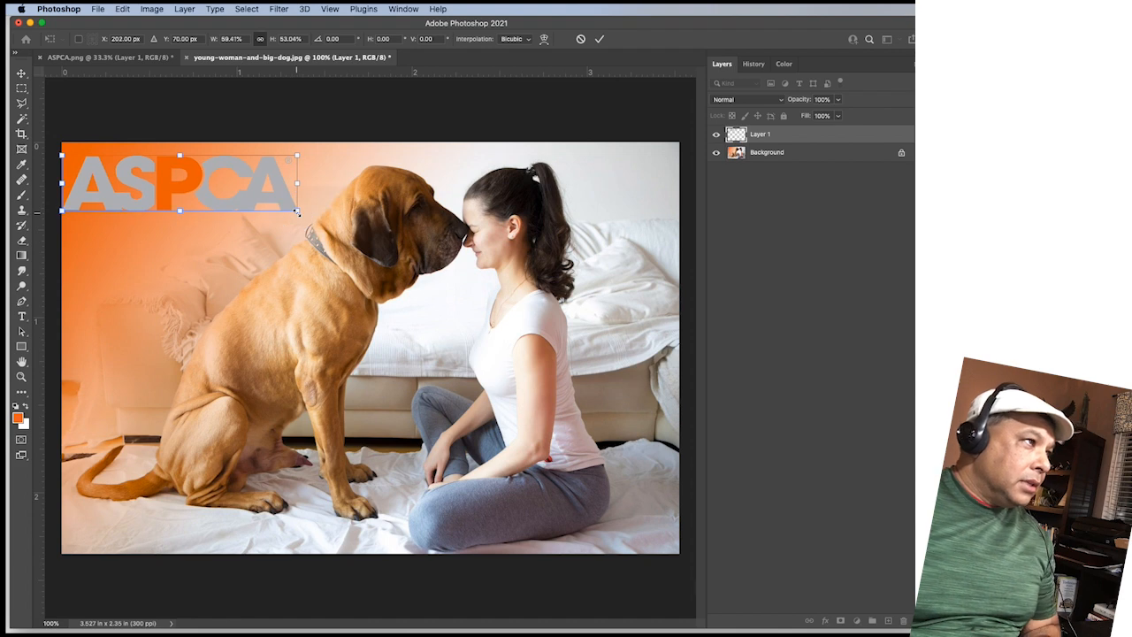
key(super+z)
click(260, 40)
Step: Scale the ASPCA logo down to about 60% and shift it slightly away from the photo's upper-left corner
drag(458, 260, 428, 252)
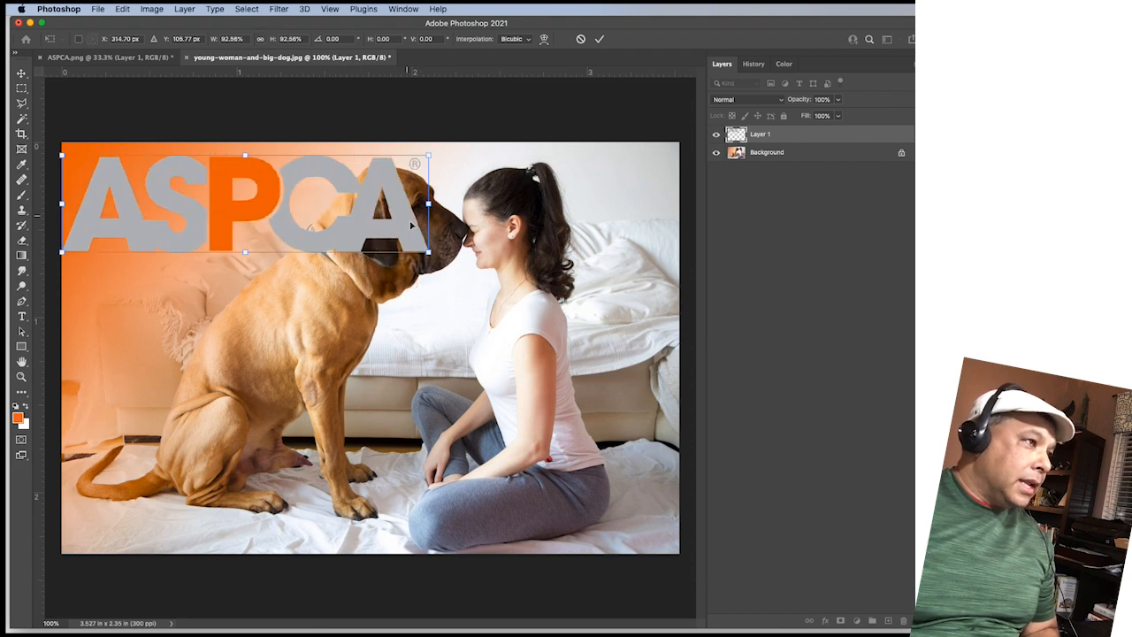
drag(430, 247, 294, 247)
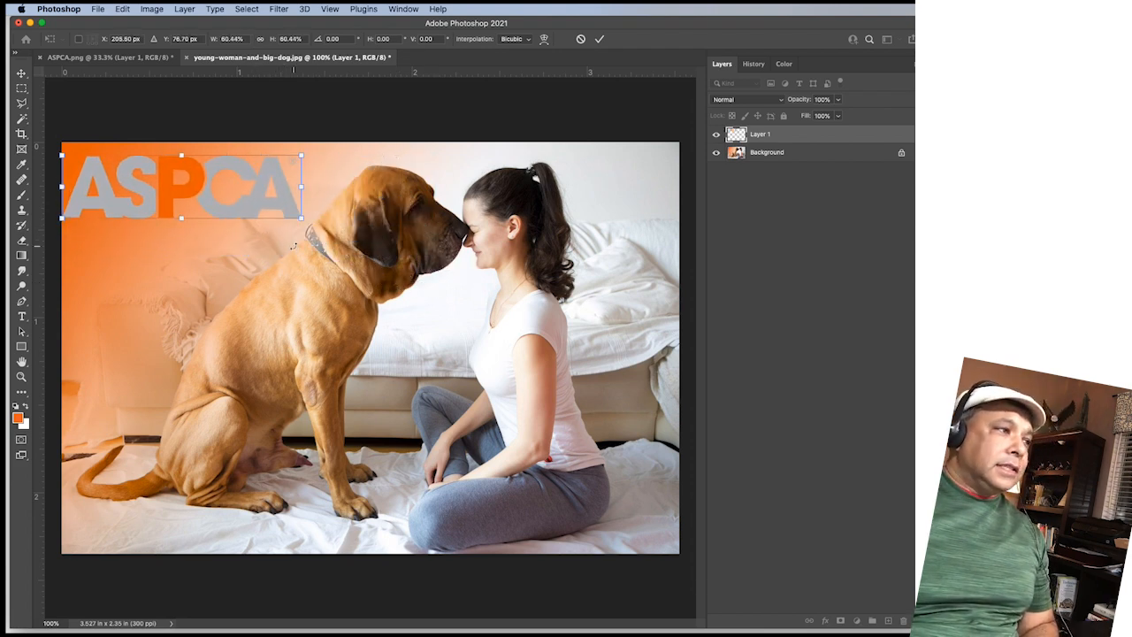
drag(277, 191, 289, 217)
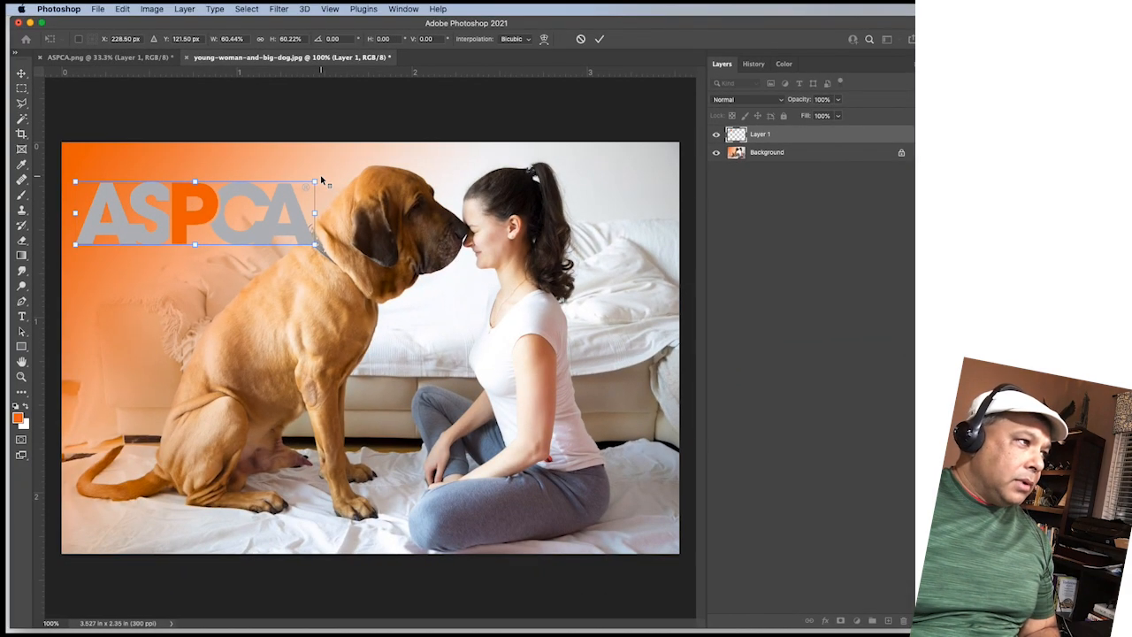
Step: Rotate the logo to about -34.33°, reduce it to about 42% near the photo's upper-left corner, and apply the transform
drag(324, 177, 274, 117)
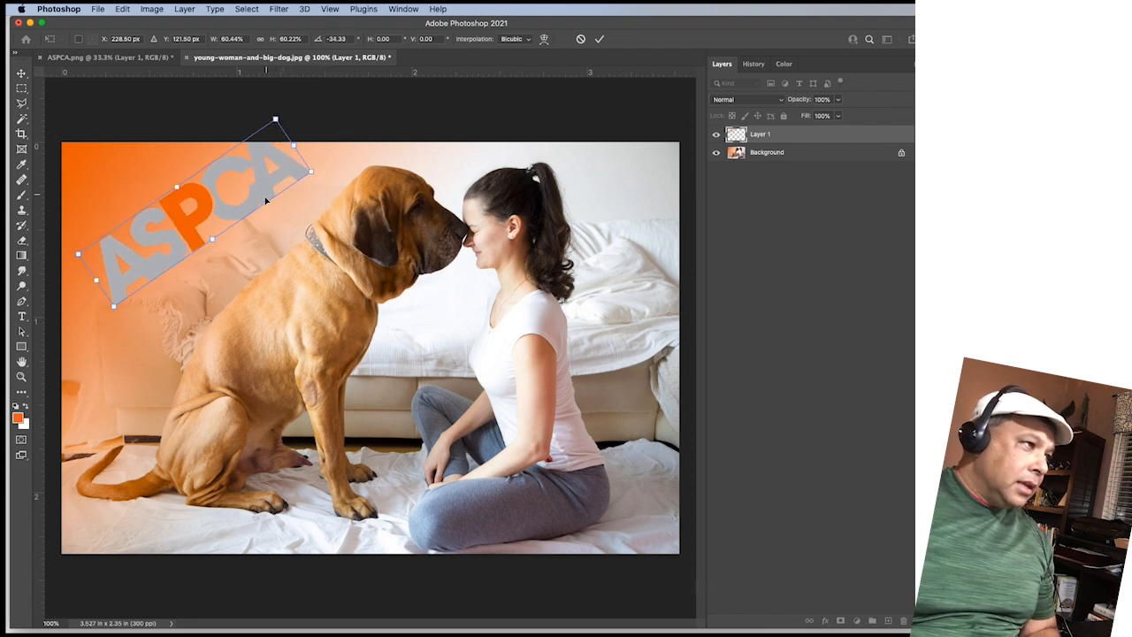
drag(271, 182, 186, 208)
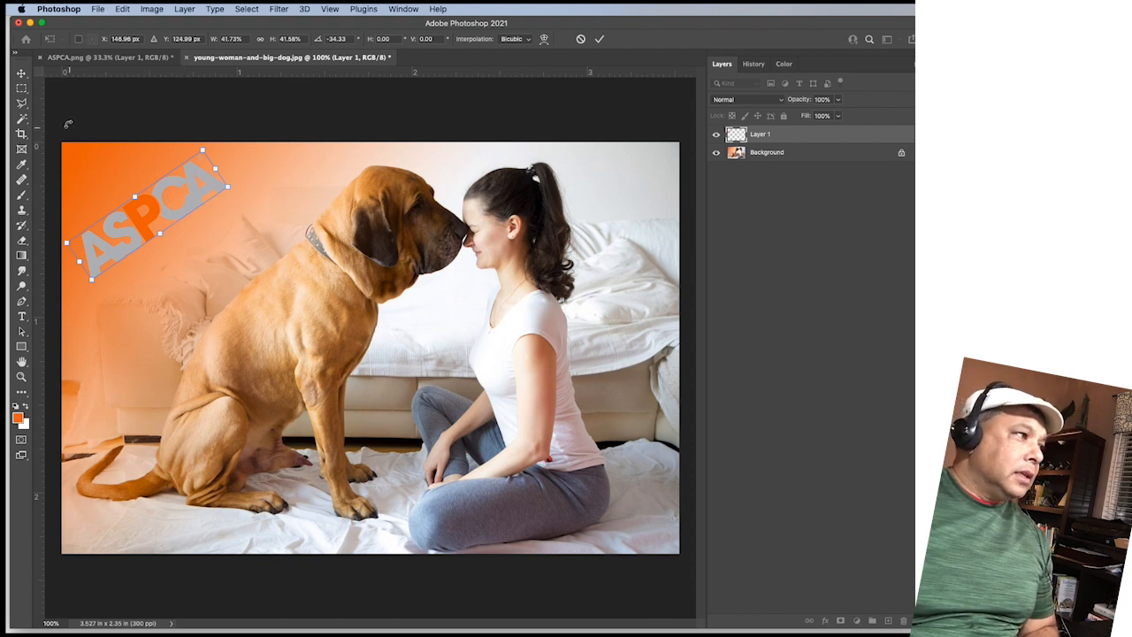
click(22, 89)
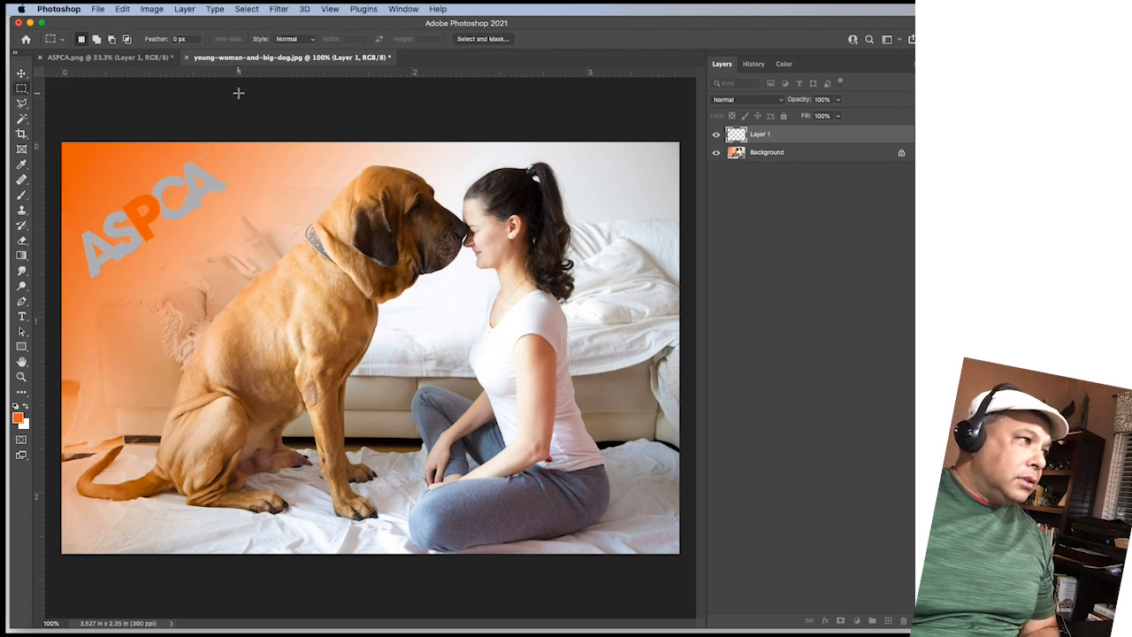
Step: Move the rotated ASPCA logo slightly closer to the photo's upper-left corner with the Move tool
click(22, 74)
click(128, 206)
drag(128, 205, 119, 188)
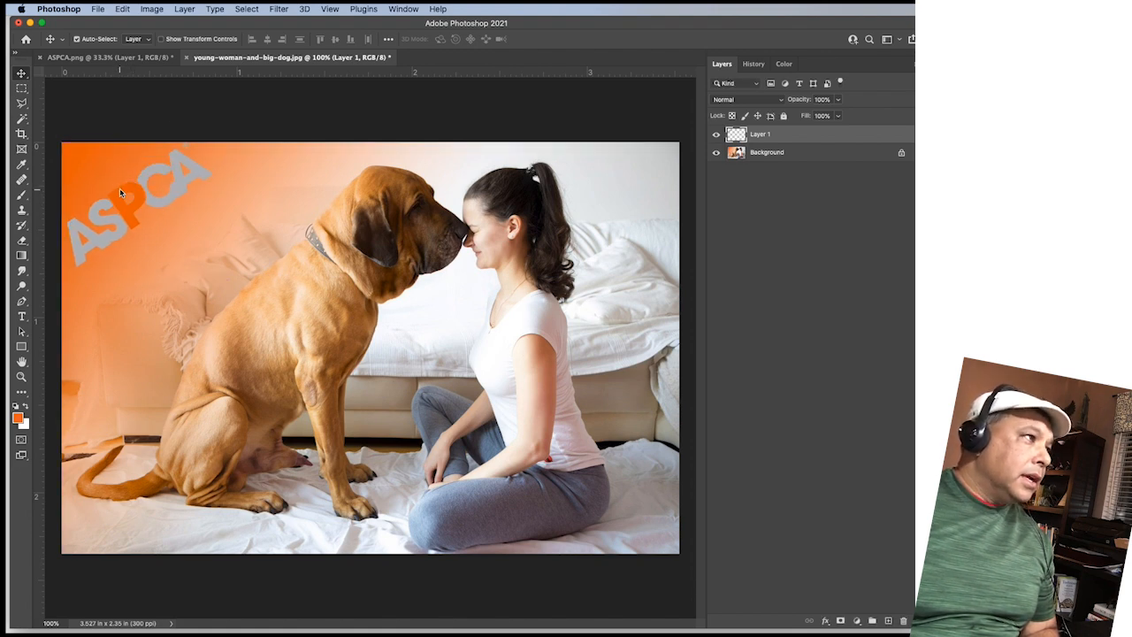
Step: Add a Drop Shadow layer style to the ASPCA logo with 28% opacity and a 137° angle
click(184, 9)
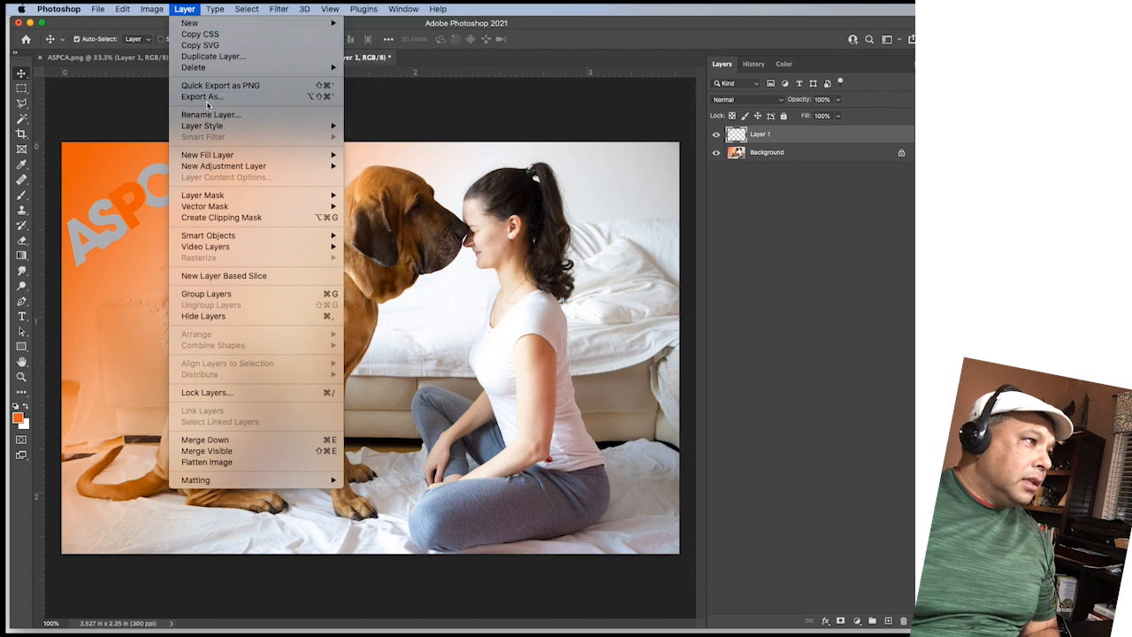
mouse_move(210, 129)
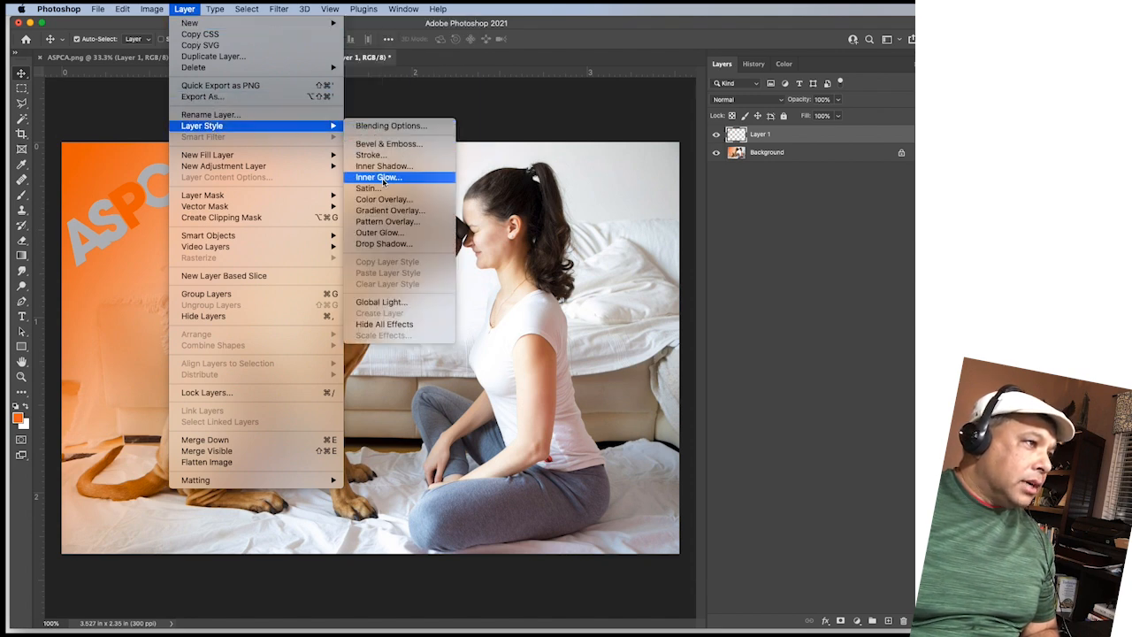
click(384, 244)
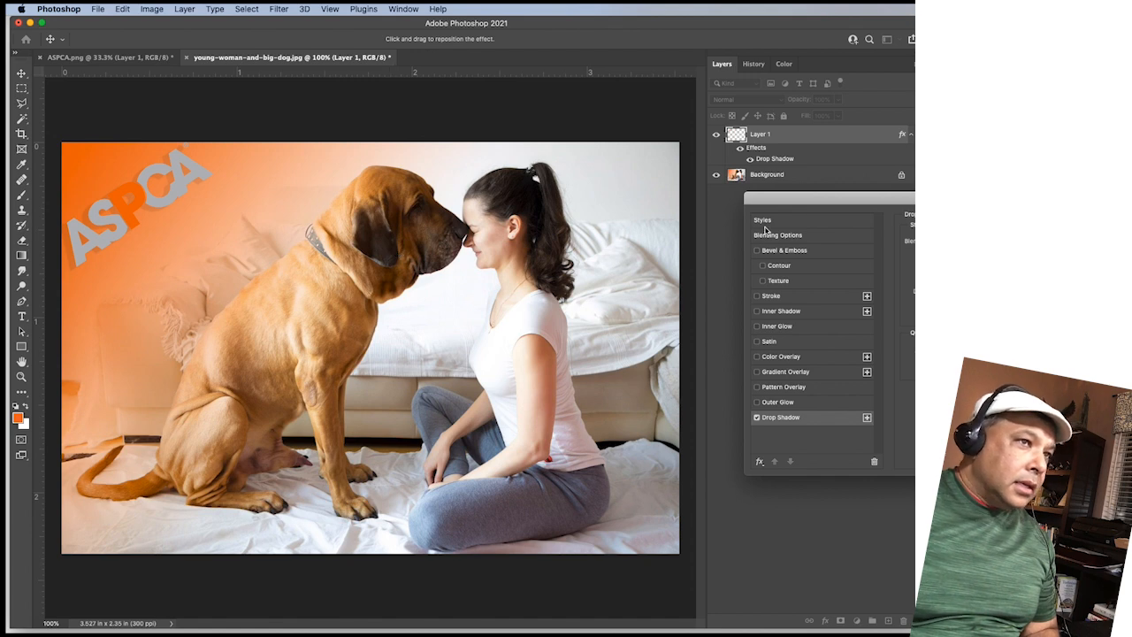
drag(813, 200, 598, 142)
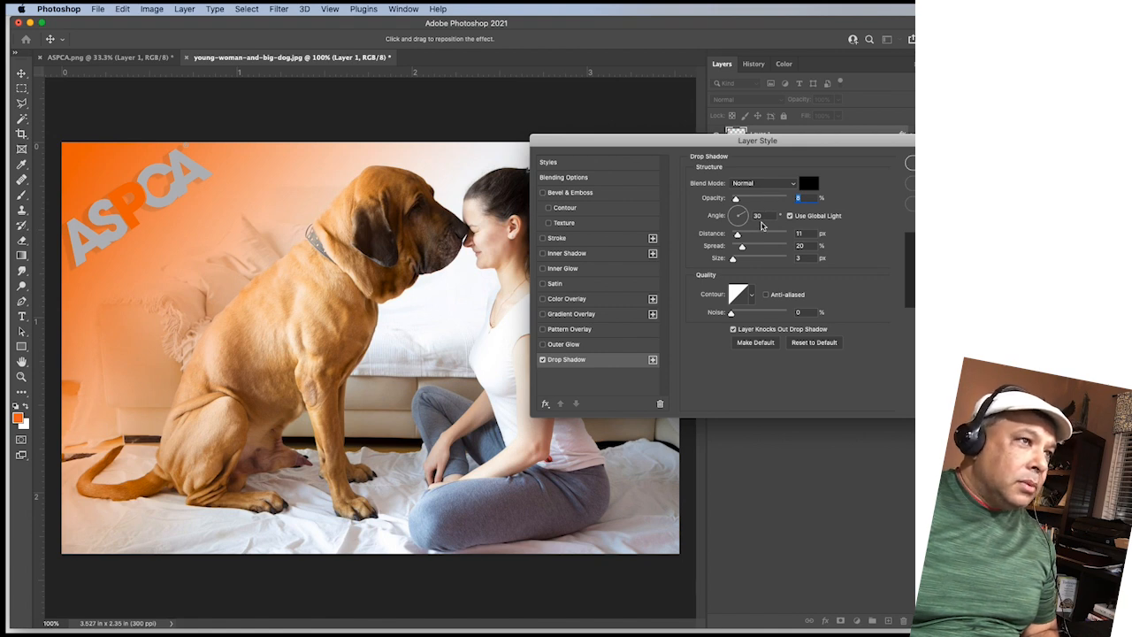
drag(739, 201, 746, 202)
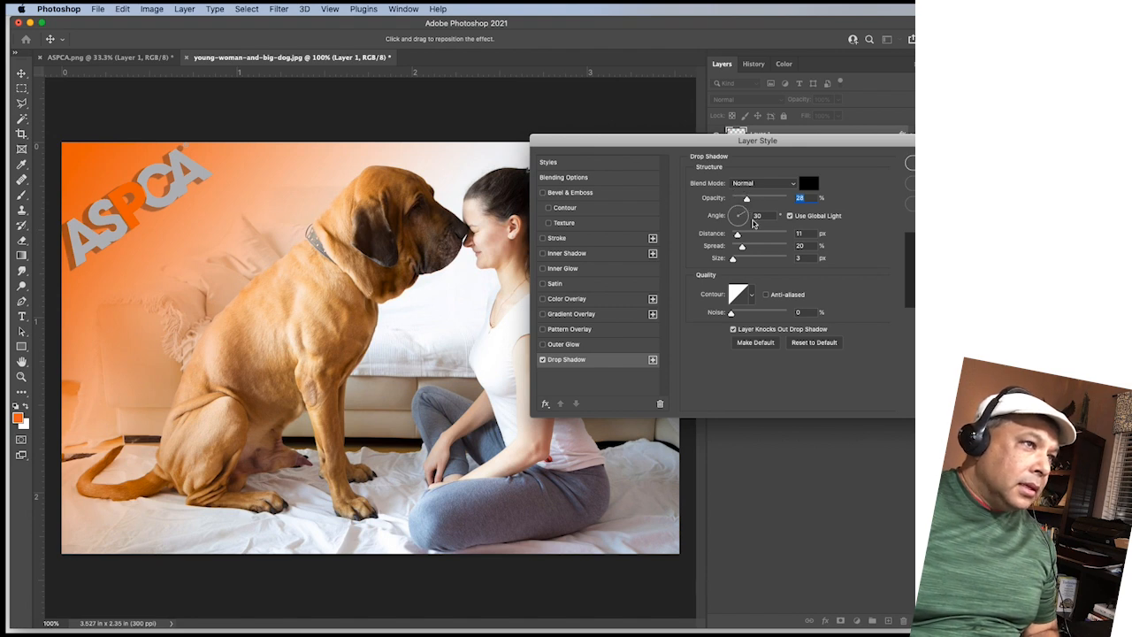
drag(750, 217, 732, 212)
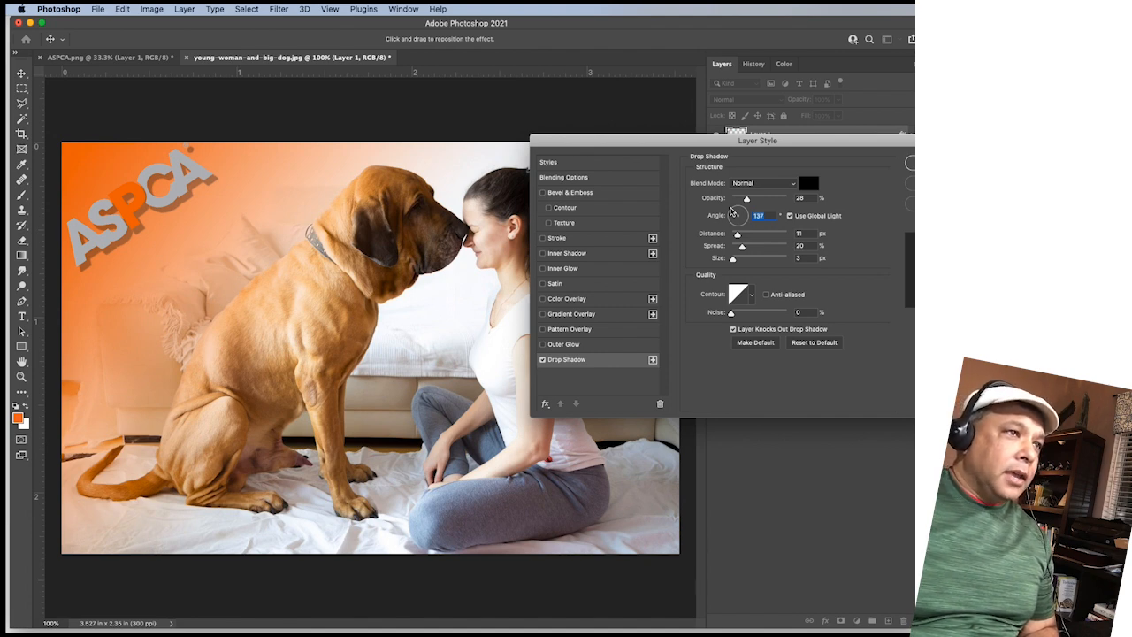
click(911, 163)
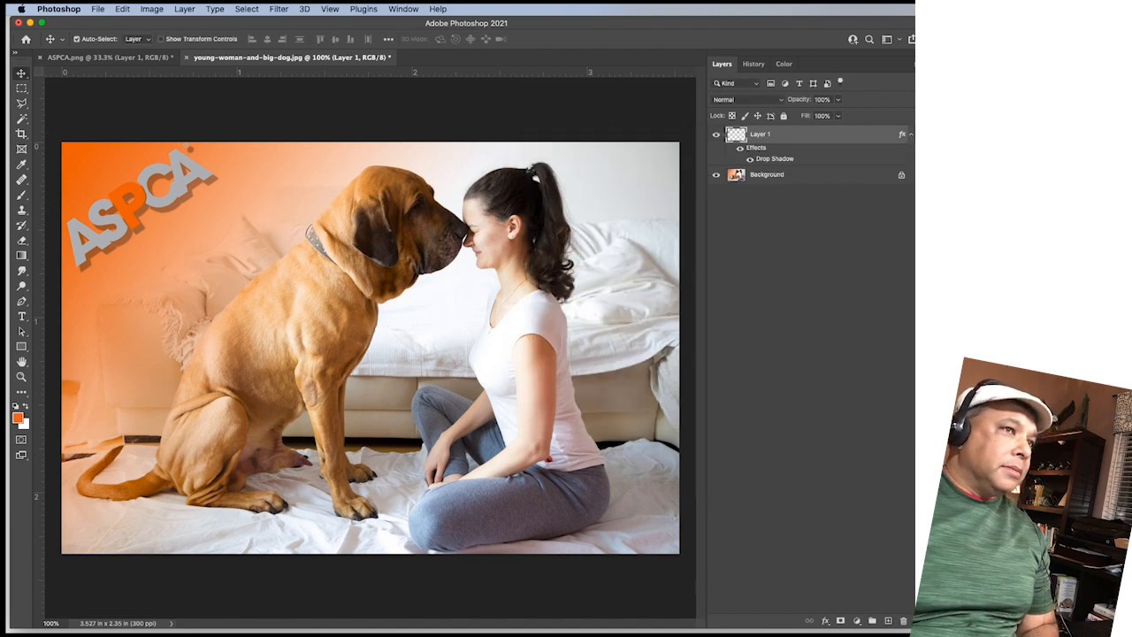
Step: Switch to Finder, preview the finished young-woman-and-big-dog.psd in the Ep11_3 folder as a reference, and move the Finder window off the photo
key(super+Tab)
click(661, 214)
key(space)
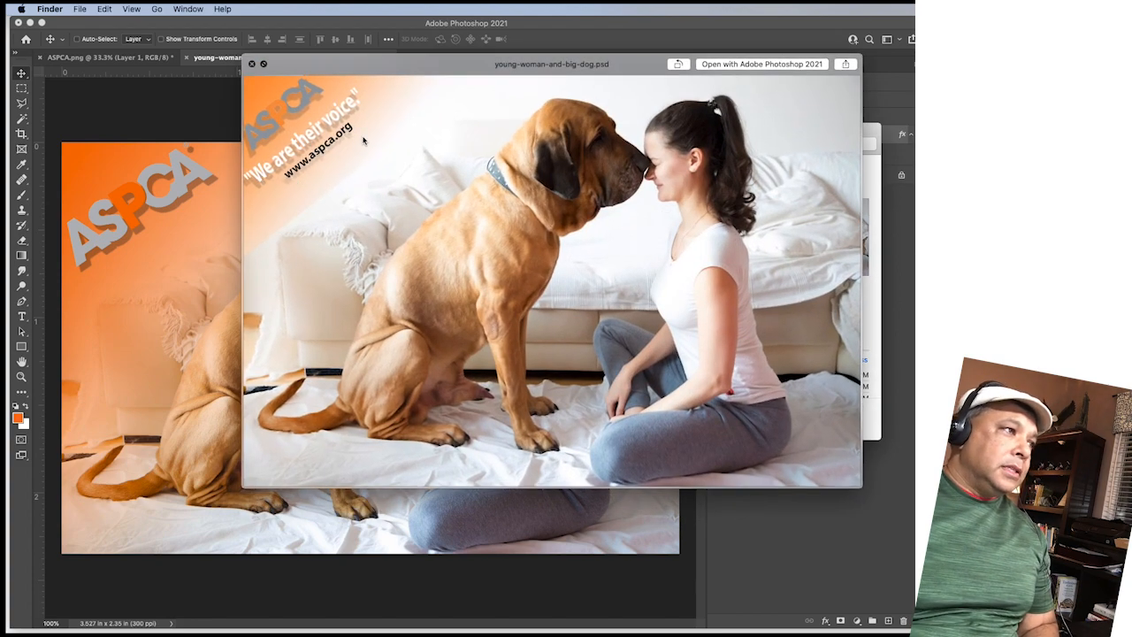
key(space)
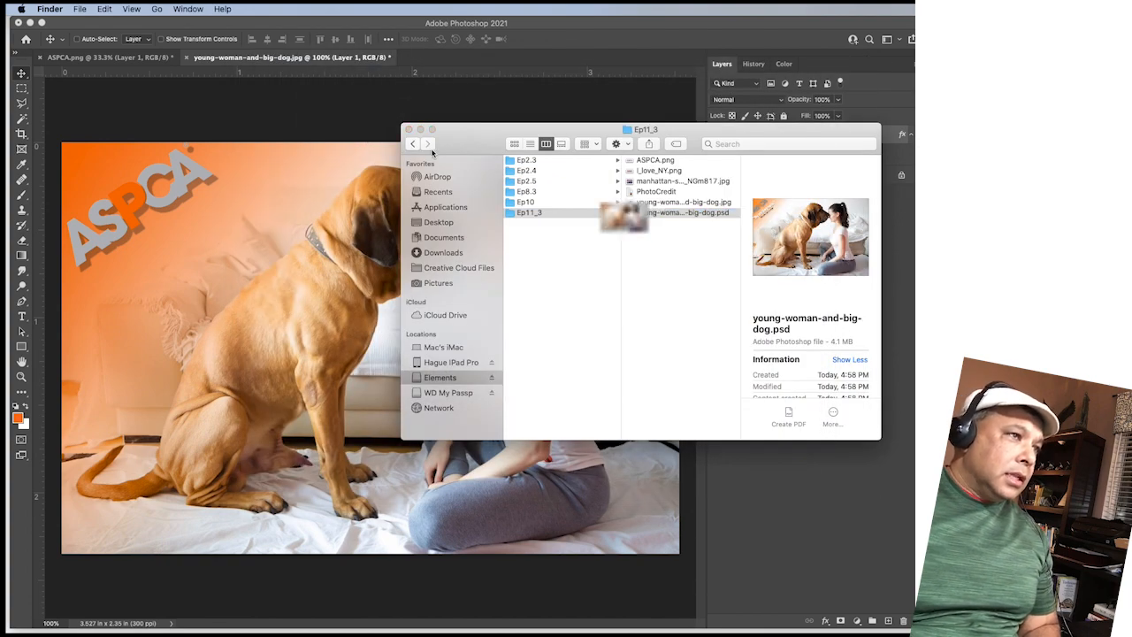
key(space)
key(space)
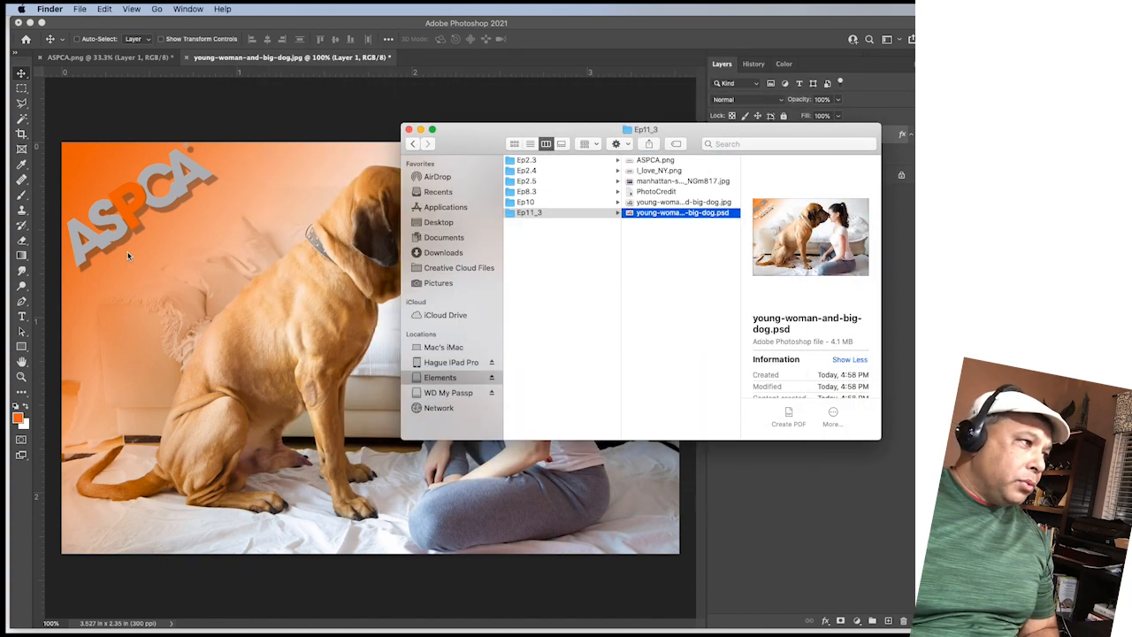
drag(478, 133, 817, 108)
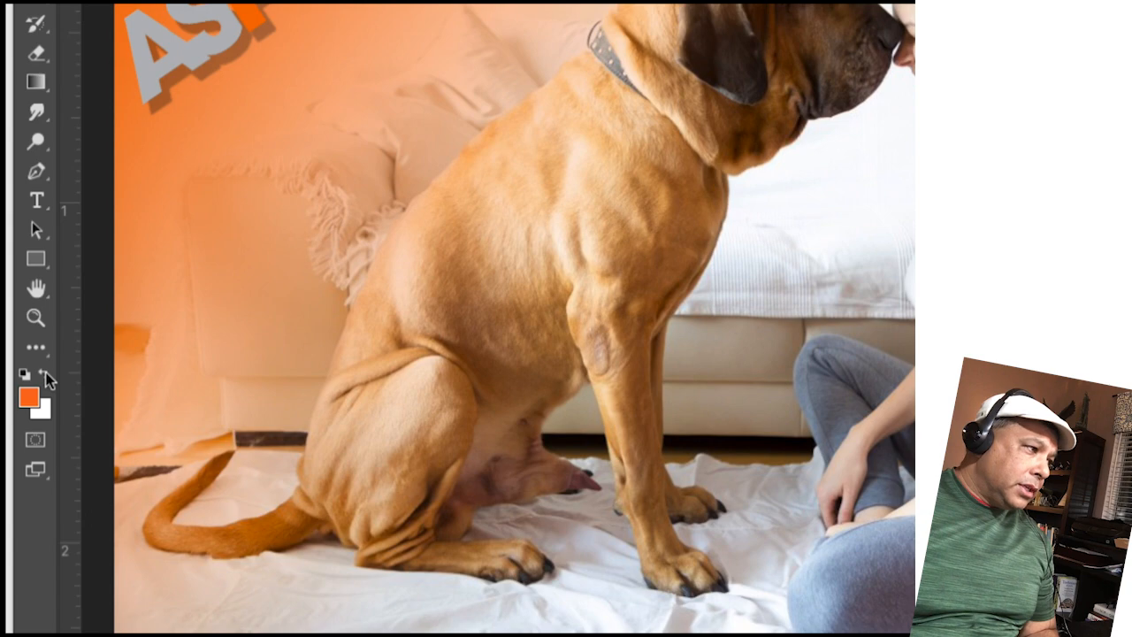
Step: Swap the colors so white is the foreground, and add the text "We Are Their Voice" near the logo
click(48, 378)
click(47, 376)
click(47, 376)
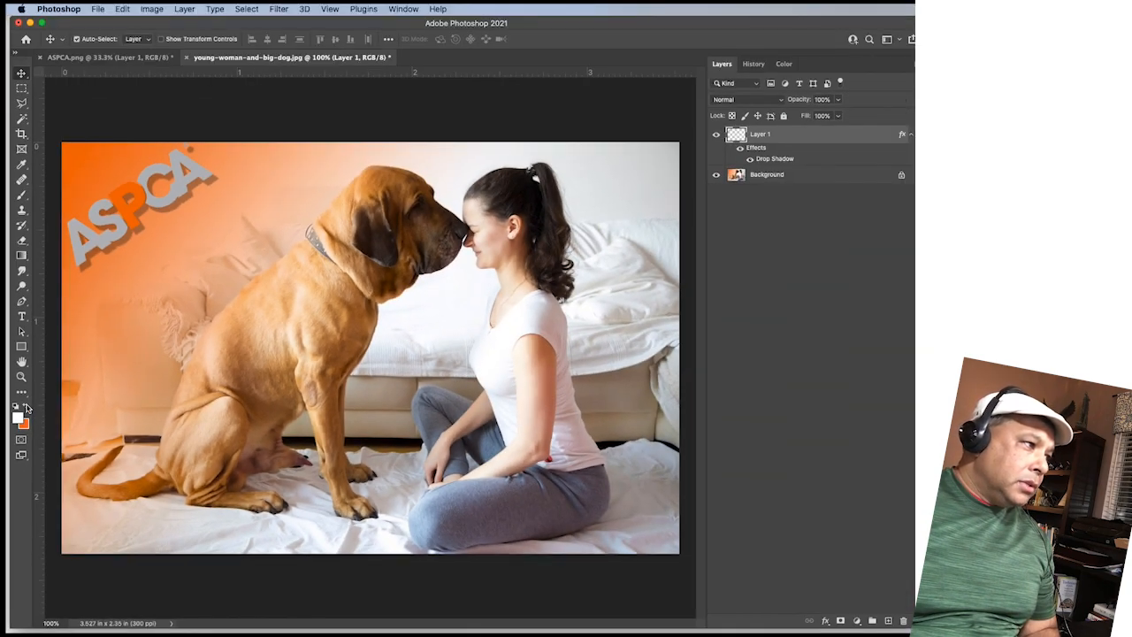
click(22, 319)
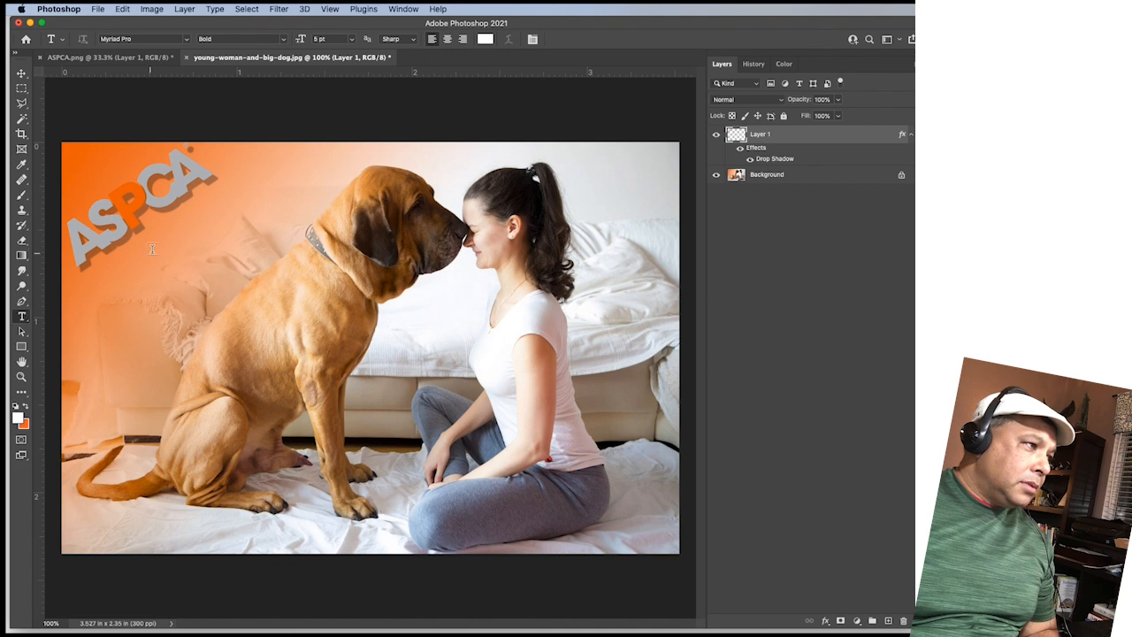
click(181, 246)
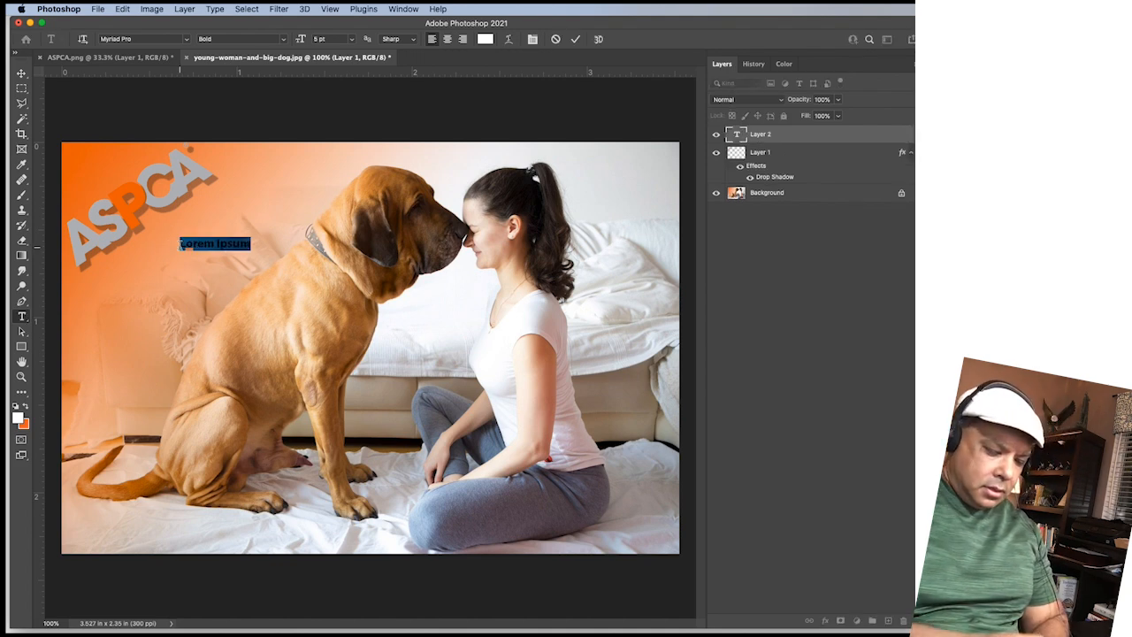
text(We Are The)
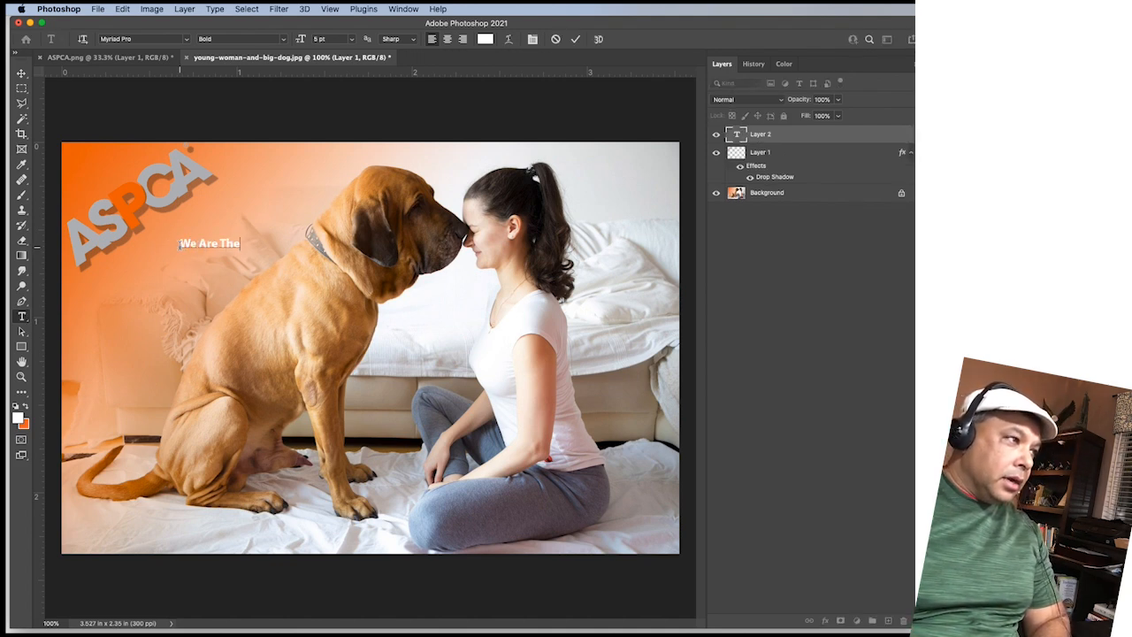
text(ir Voice)
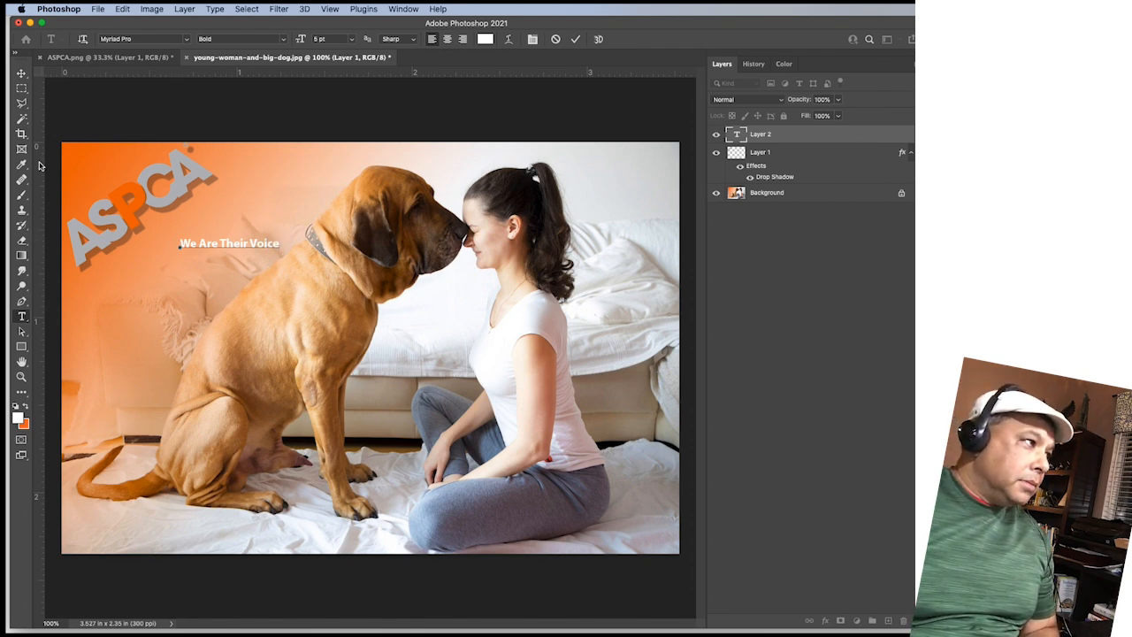
click(22, 74)
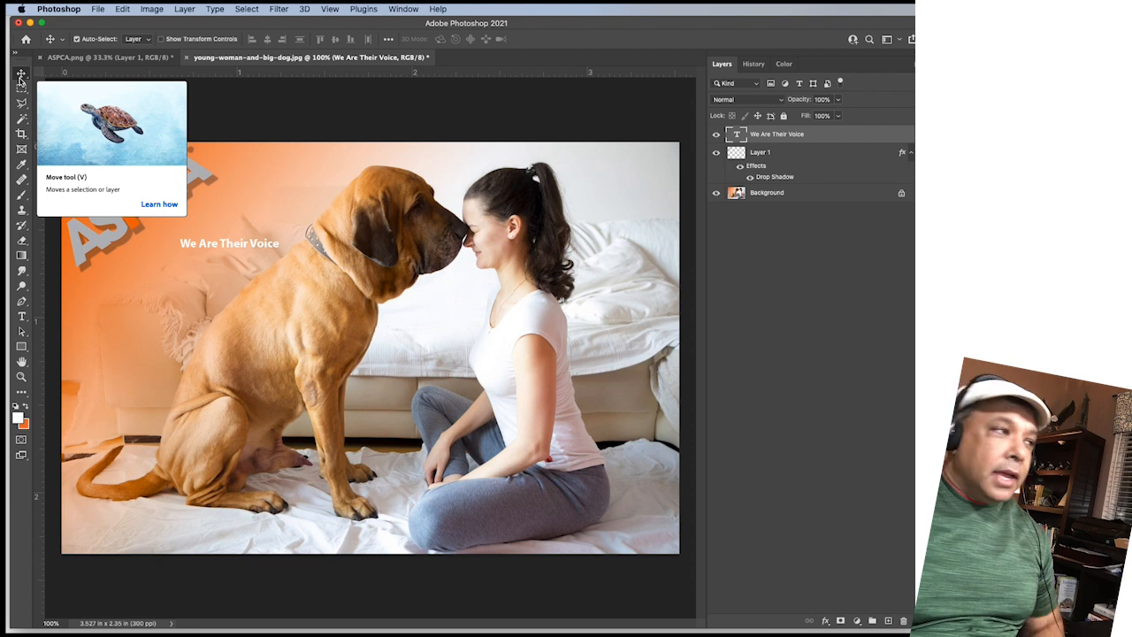
Step: Move the "We Are Their Voice" text closer beneath the logo and set its font size to 7 pt
click(255, 179)
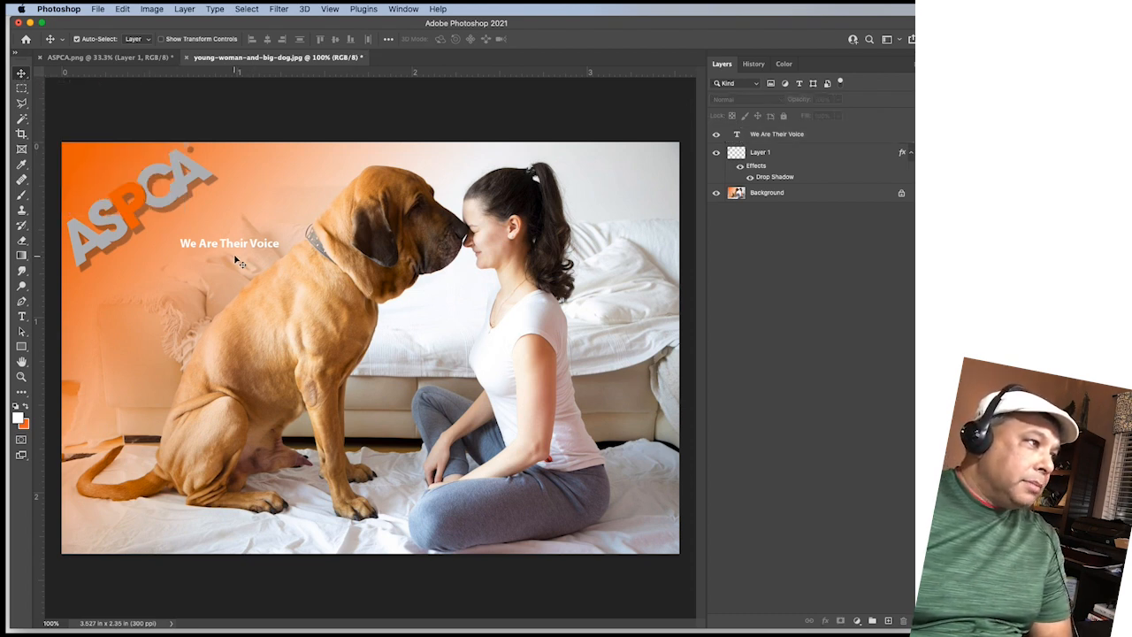
drag(232, 245, 192, 245)
double_click(196, 246)
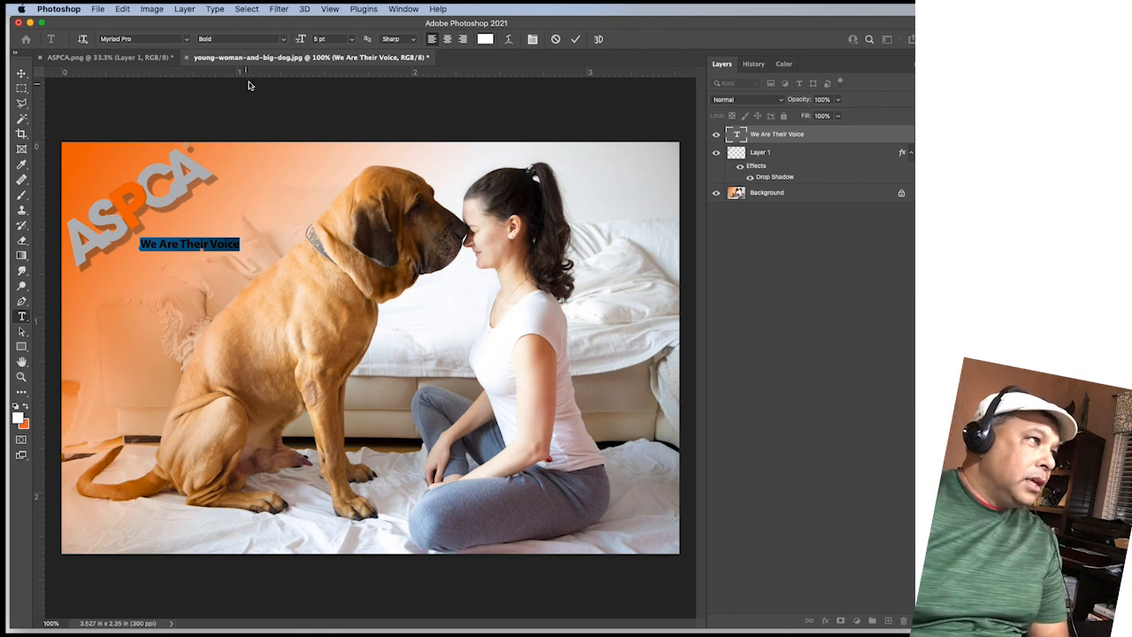
click(300, 40)
drag(301, 42, 300, 43)
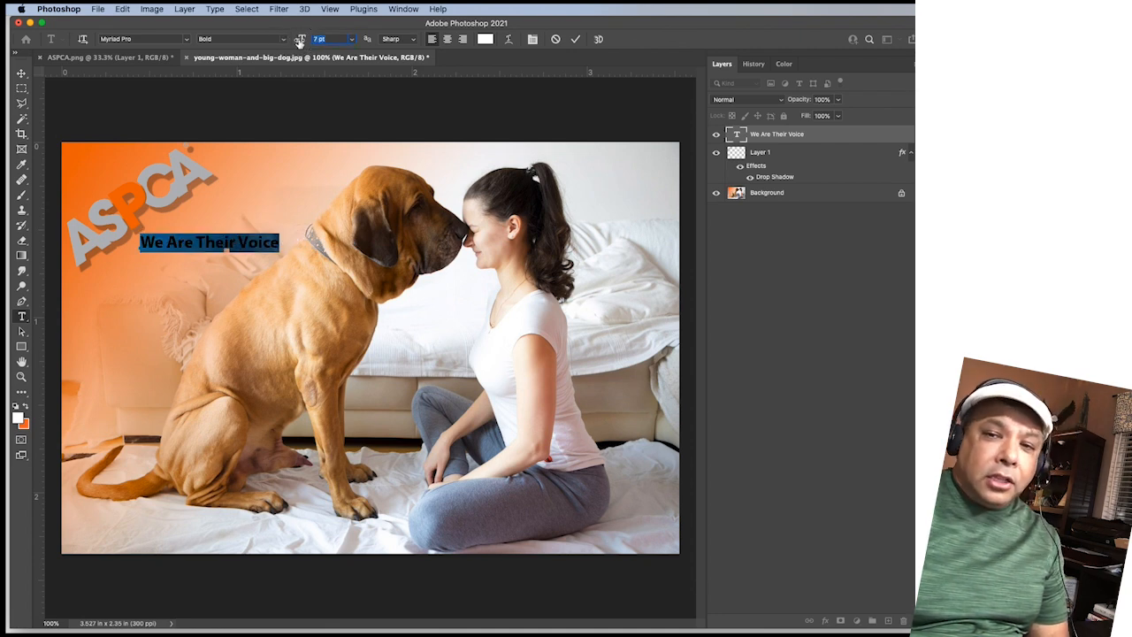
click(24, 90)
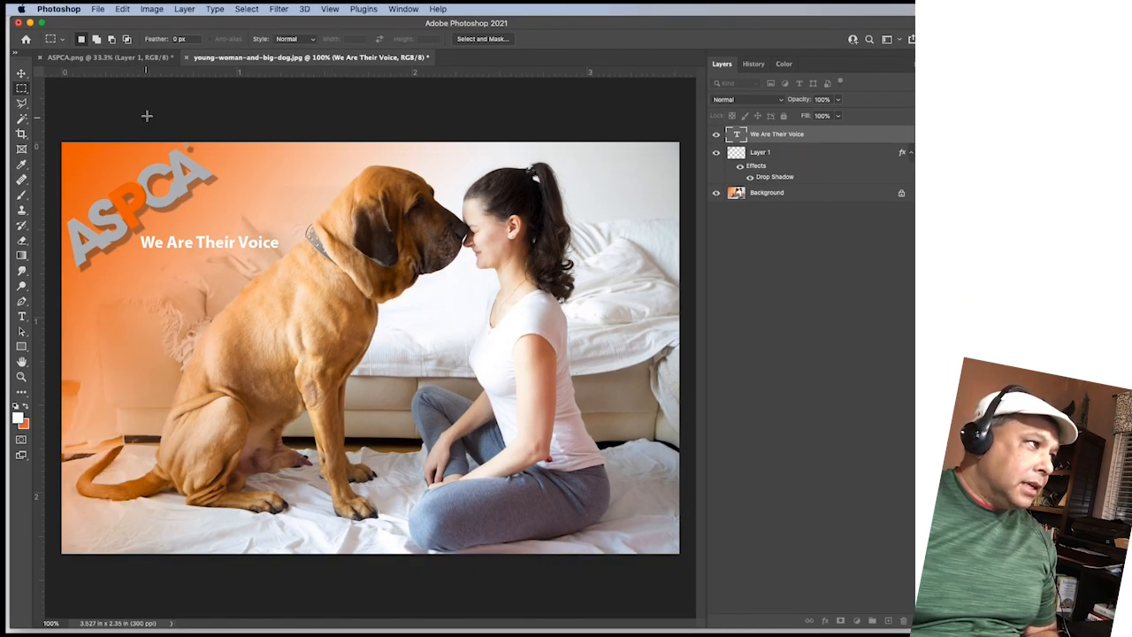
Step: Rotate the "We Are Their Voice" text with Free Transform to match the logo's slant and place it along the logo's lower edge
click(122, 8)
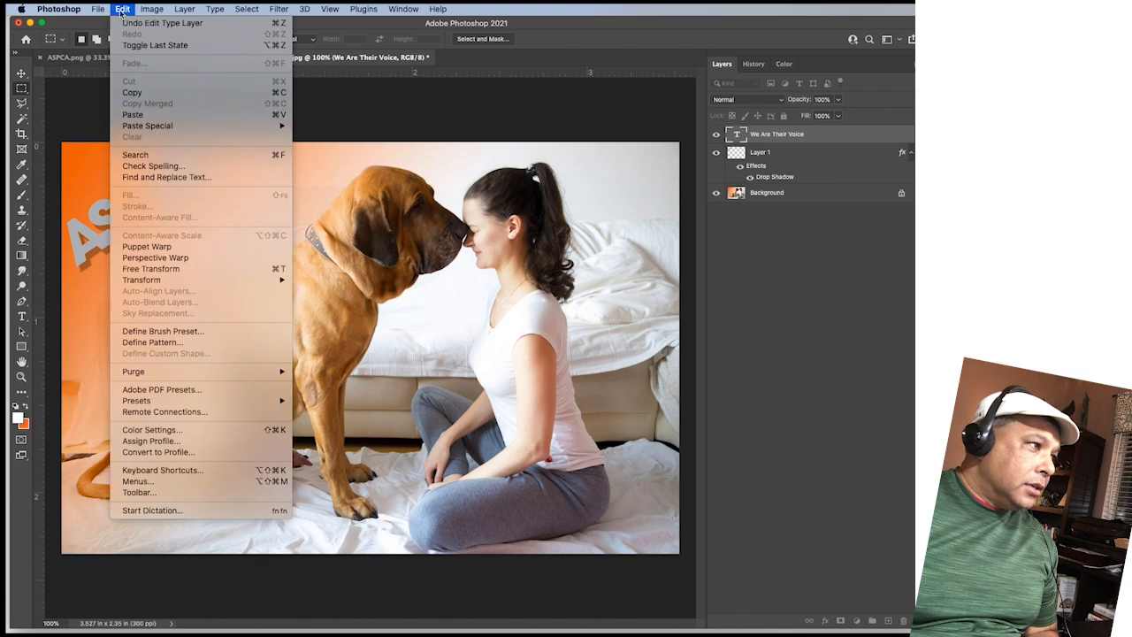
click(151, 269)
drag(298, 234, 271, 183)
drag(238, 223, 230, 197)
click(21, 89)
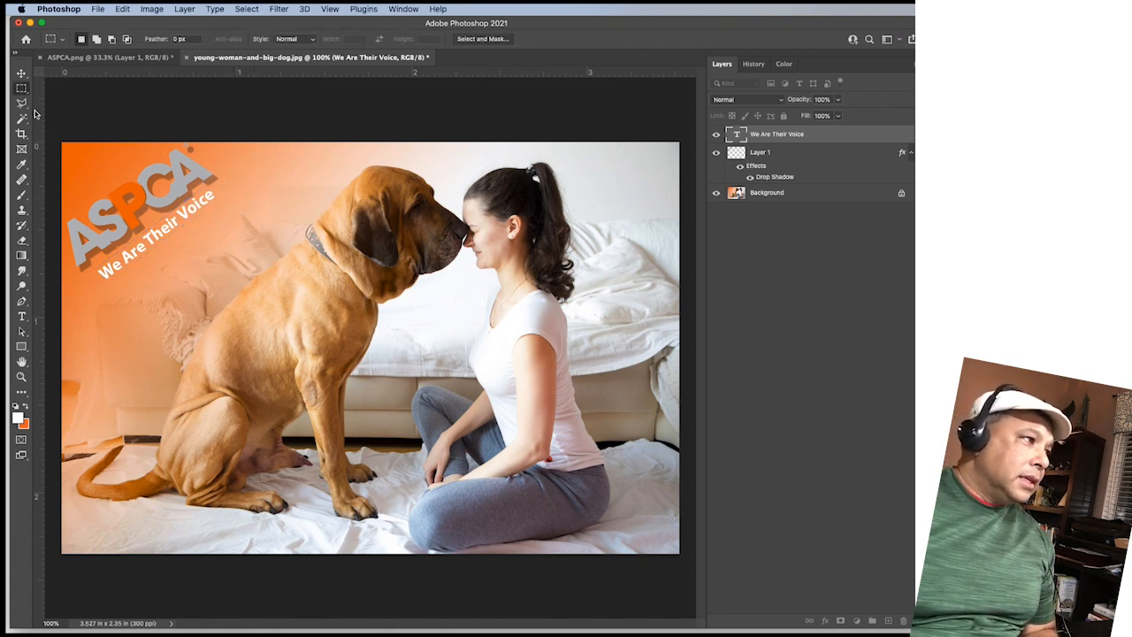
Step: Nudge the tagline closer to the logo and rotate it about 2° clockwise to fine-tune its alignment
click(21, 72)
drag(160, 223, 152, 231)
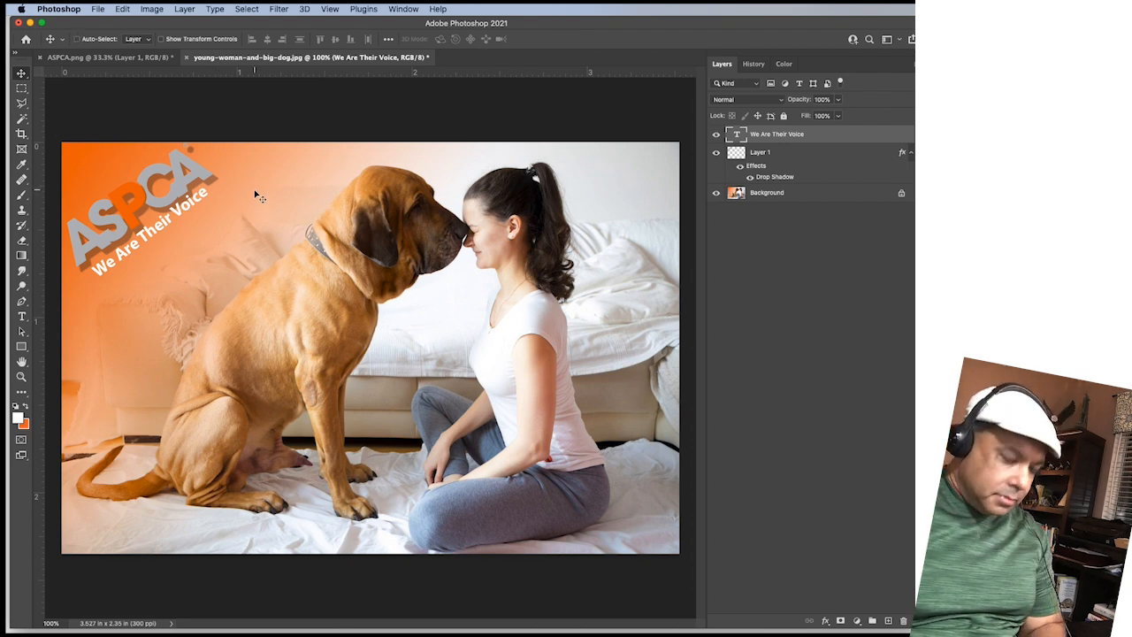
key(super+t)
drag(235, 177, 238, 179)
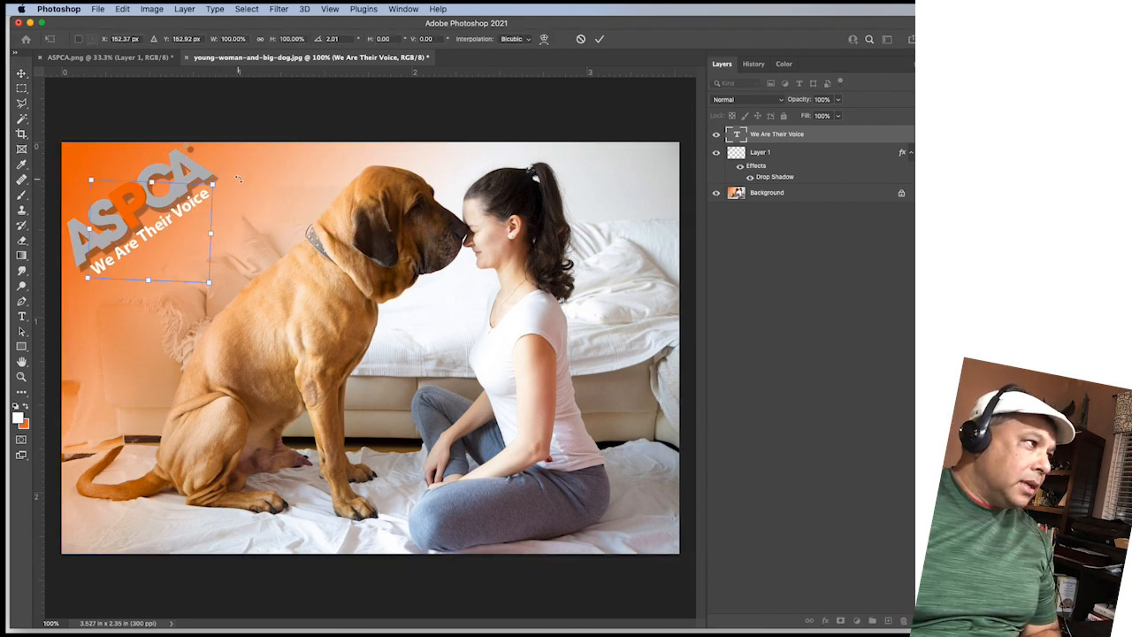
click(22, 91)
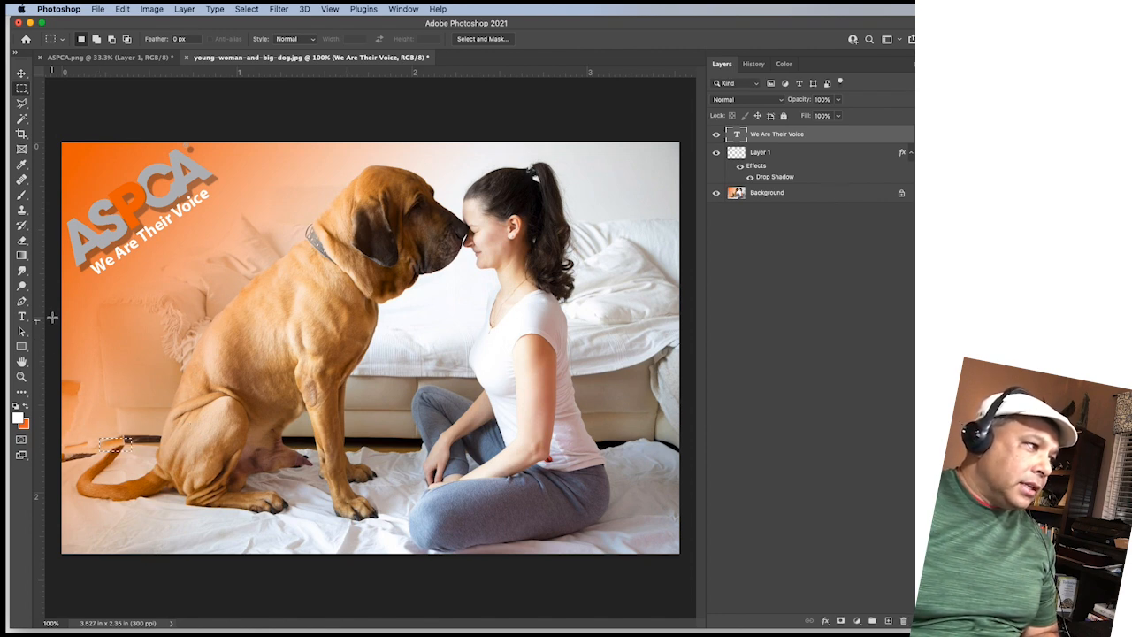
click(23, 317)
click(175, 275)
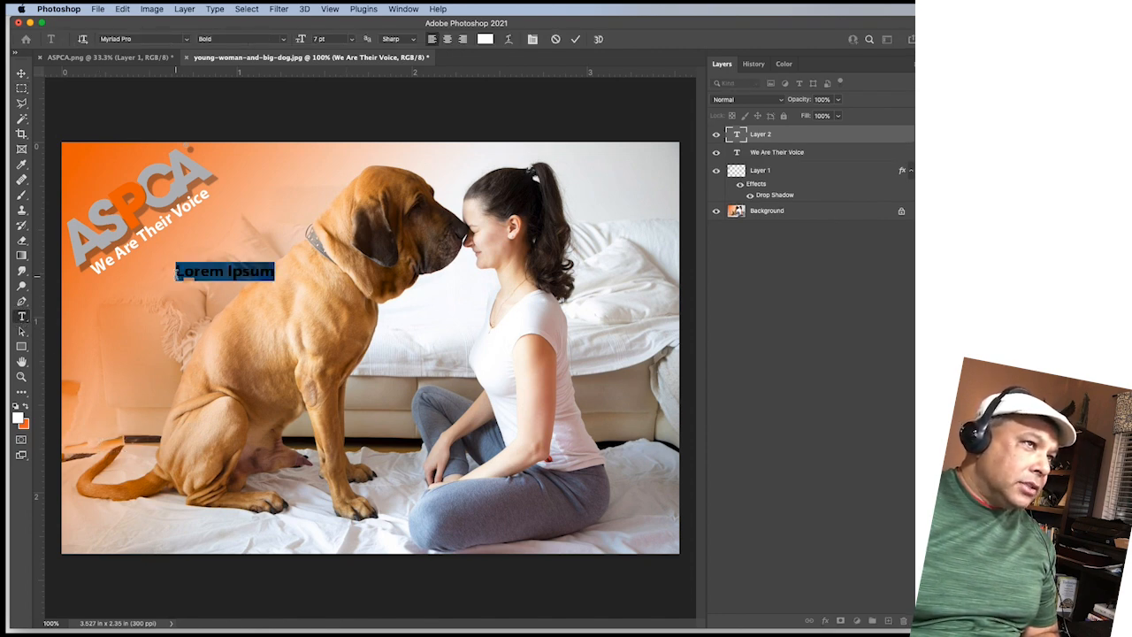
text(sadfsa)
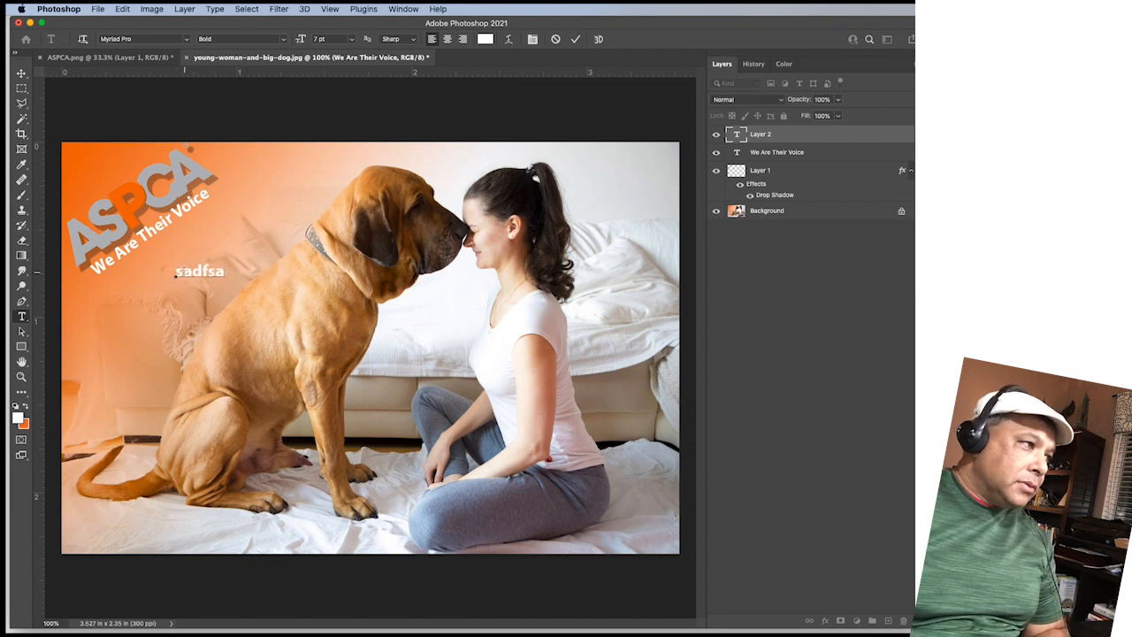
drag(175, 273, 241, 272)
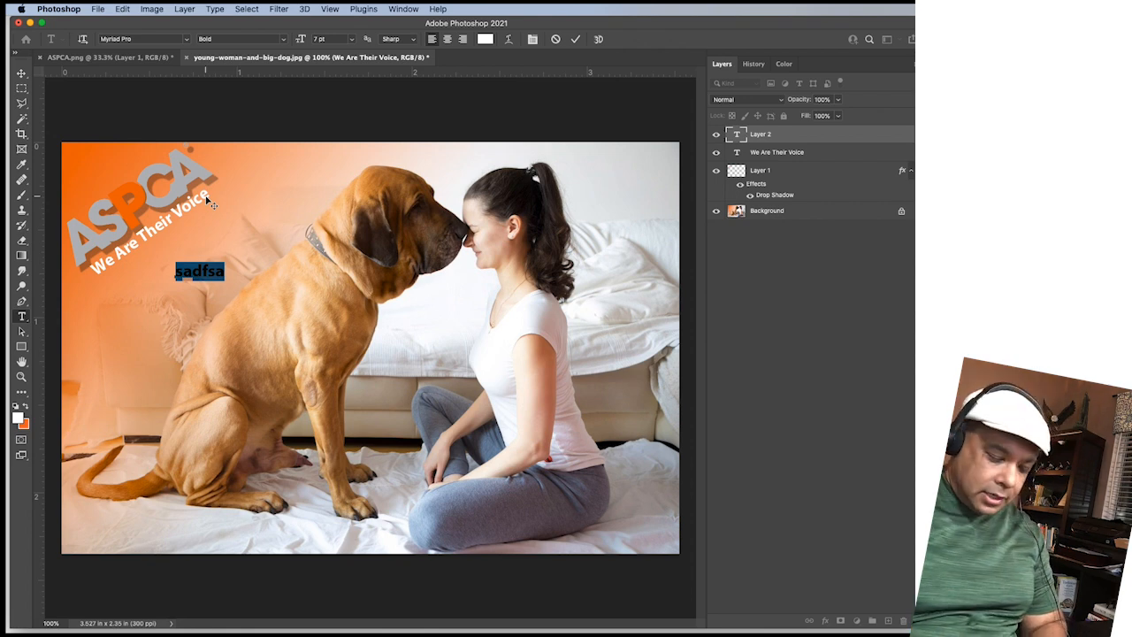
text(www.aspca.org)
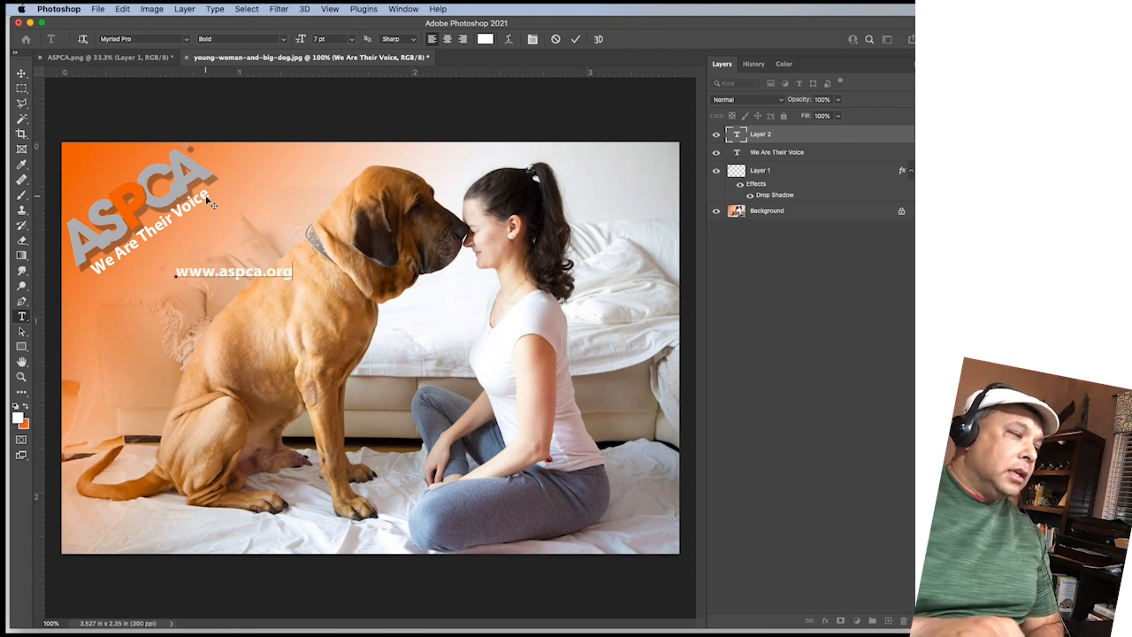
triple_click(177, 272)
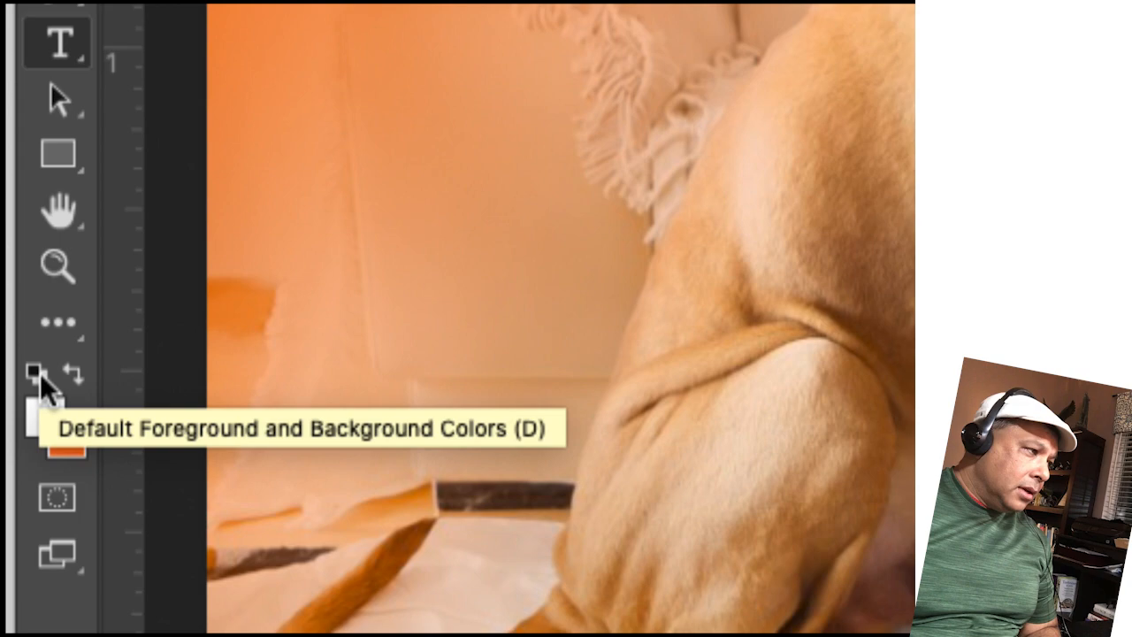
click(36, 371)
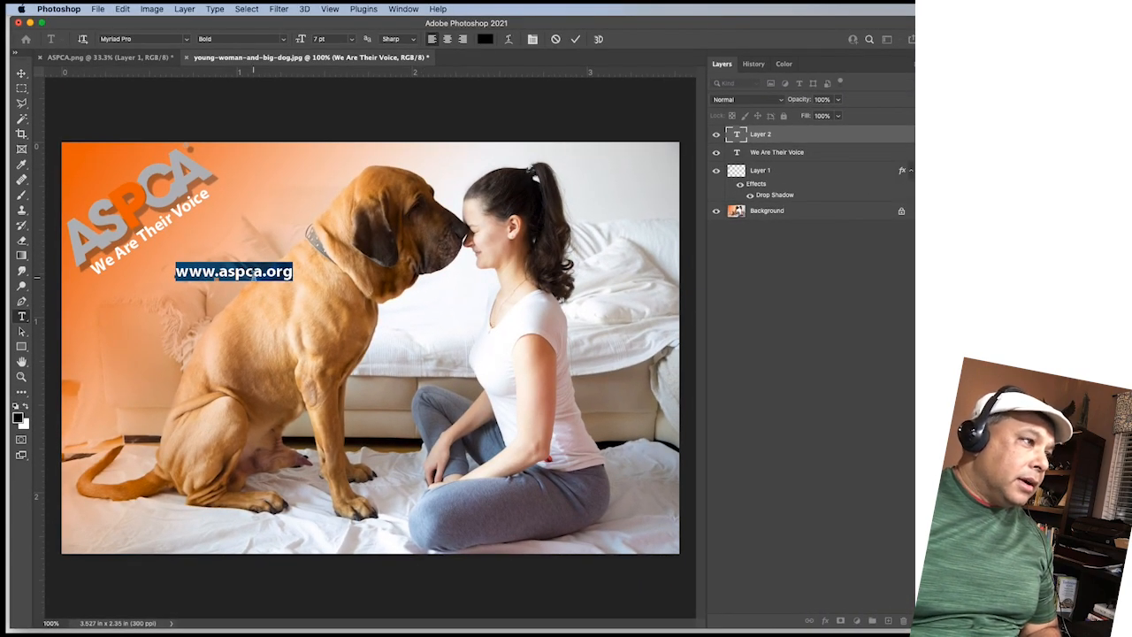
click(303, 41)
drag(303, 40, 302, 42)
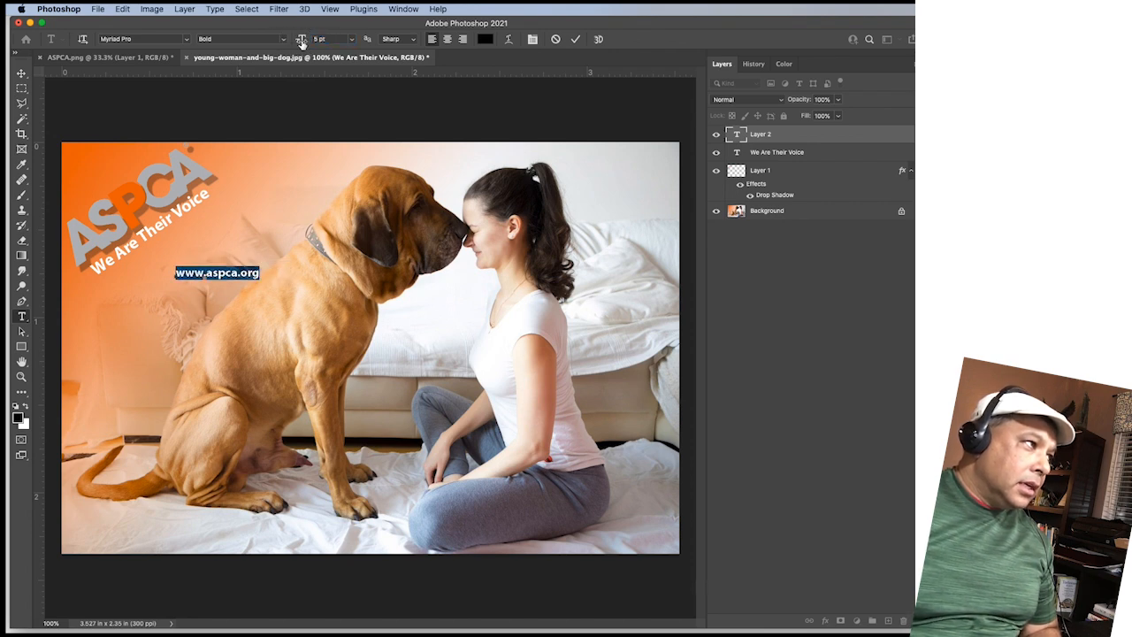
click(123, 9)
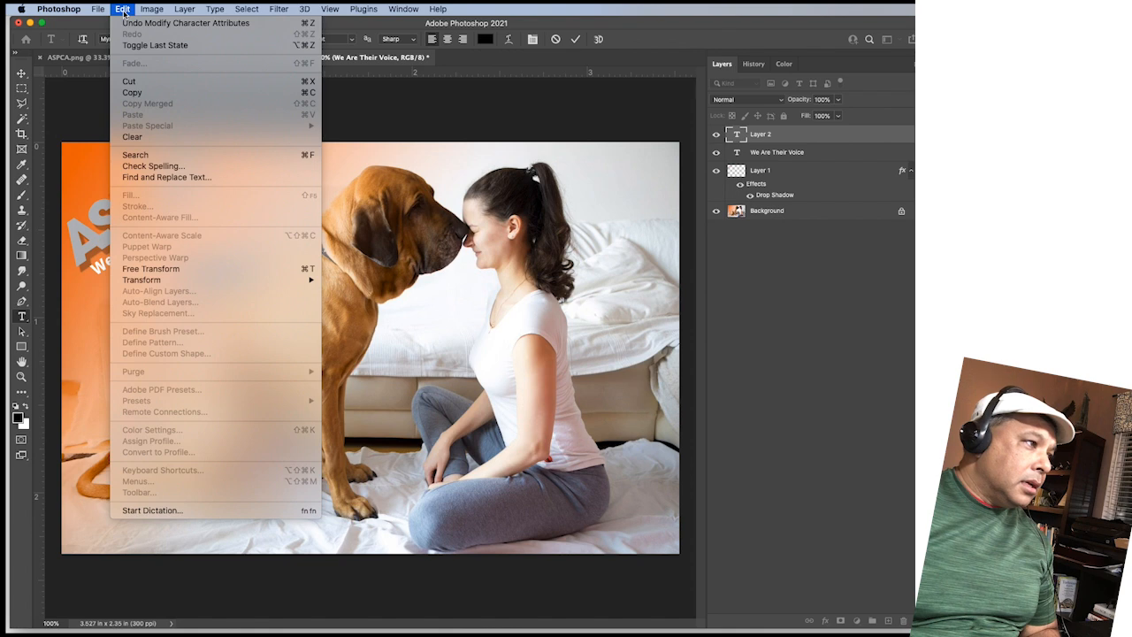
click(176, 268)
drag(271, 263, 170, 240)
click(21, 89)
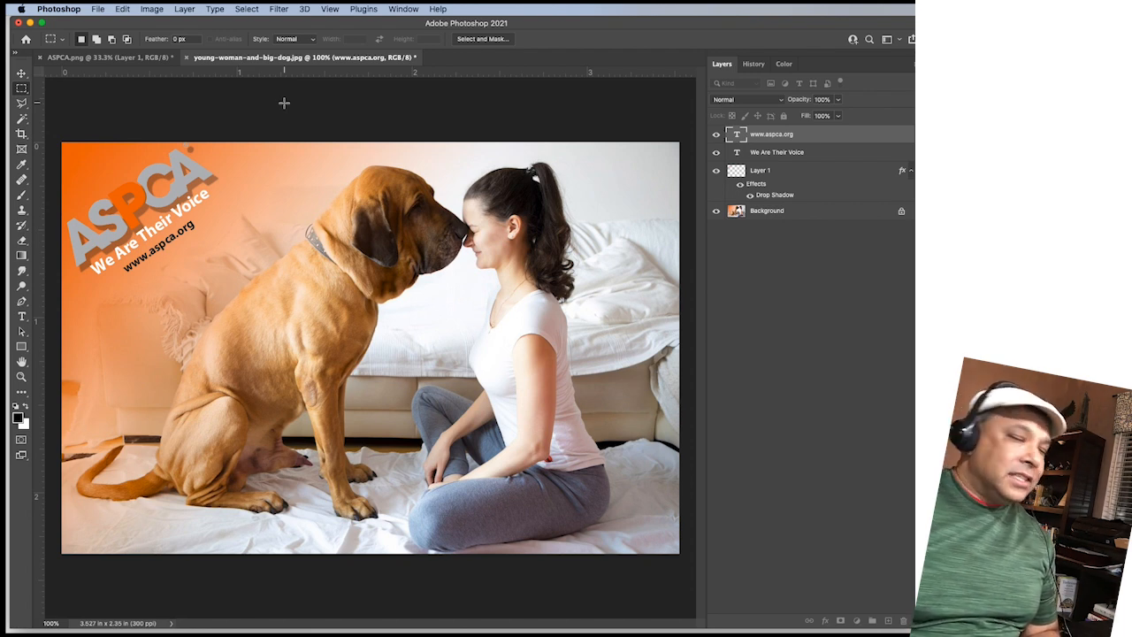
Step: Step back through the photo's history state by state to the original young-woman-and-big-dog.jpg snapshot
click(754, 65)
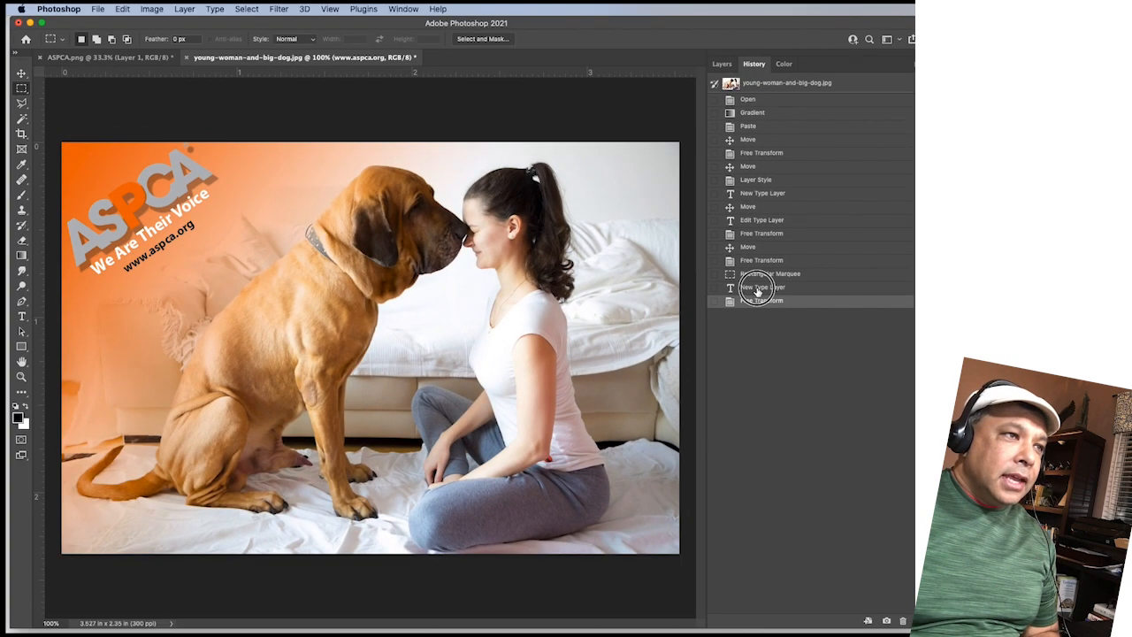
click(759, 287)
click(769, 269)
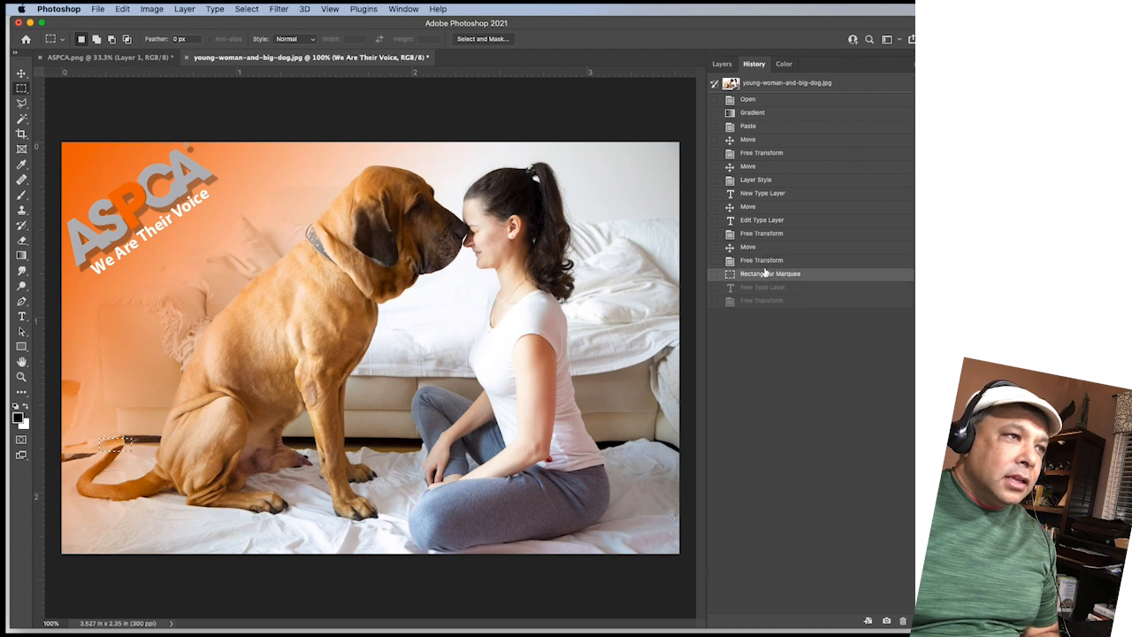
click(763, 261)
click(771, 248)
click(777, 235)
click(788, 221)
click(760, 209)
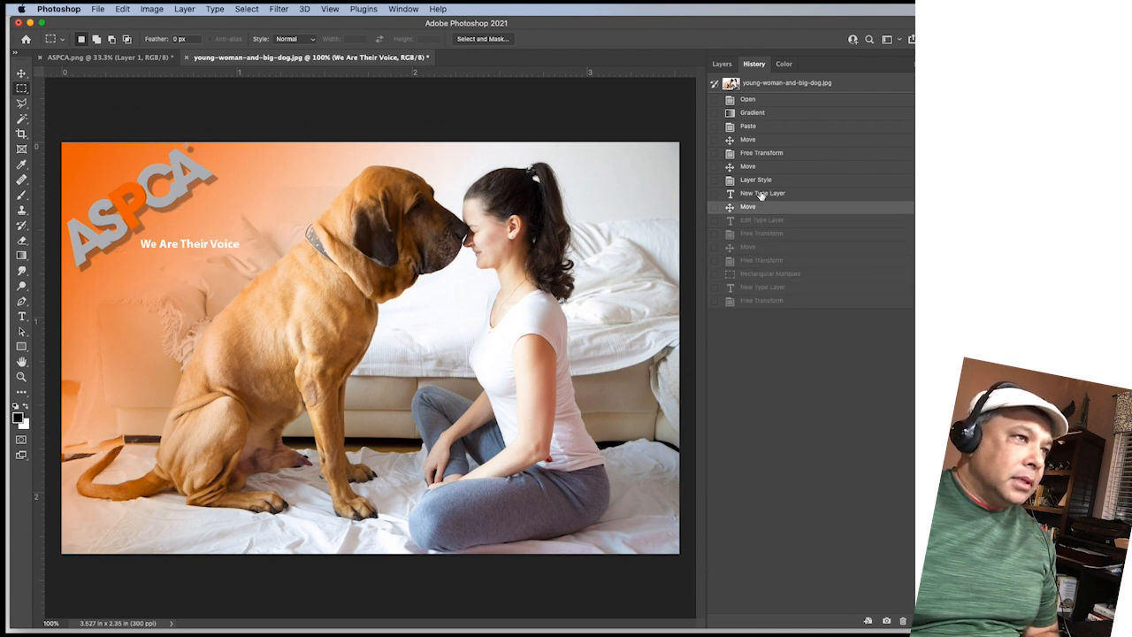
click(761, 193)
click(759, 180)
click(758, 167)
click(758, 154)
click(757, 140)
click(757, 126)
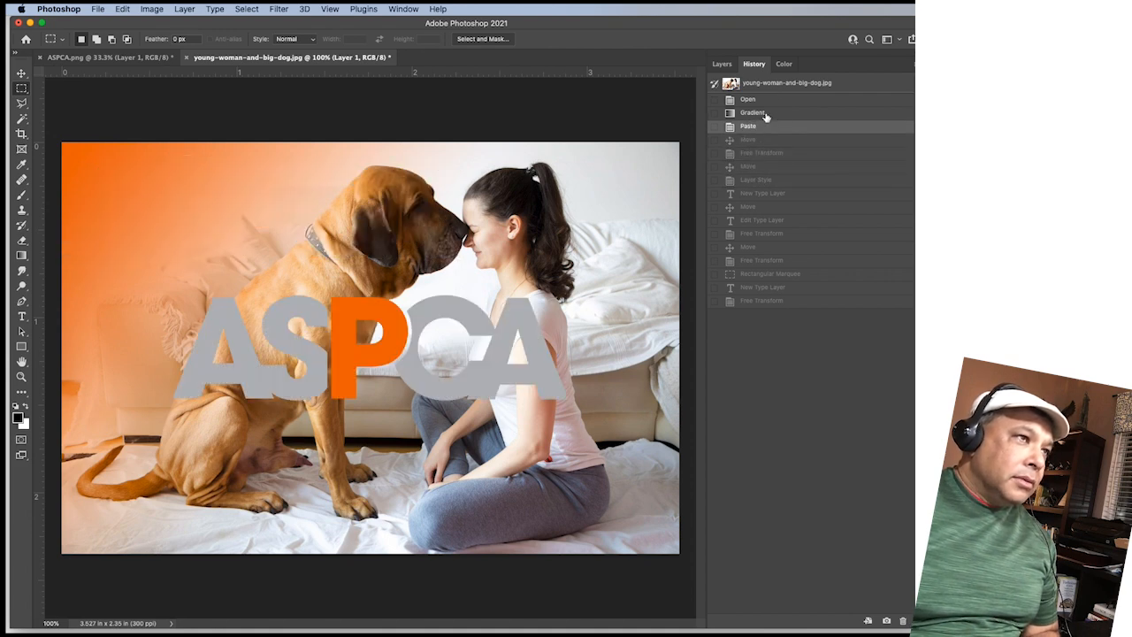
click(764, 113)
click(760, 101)
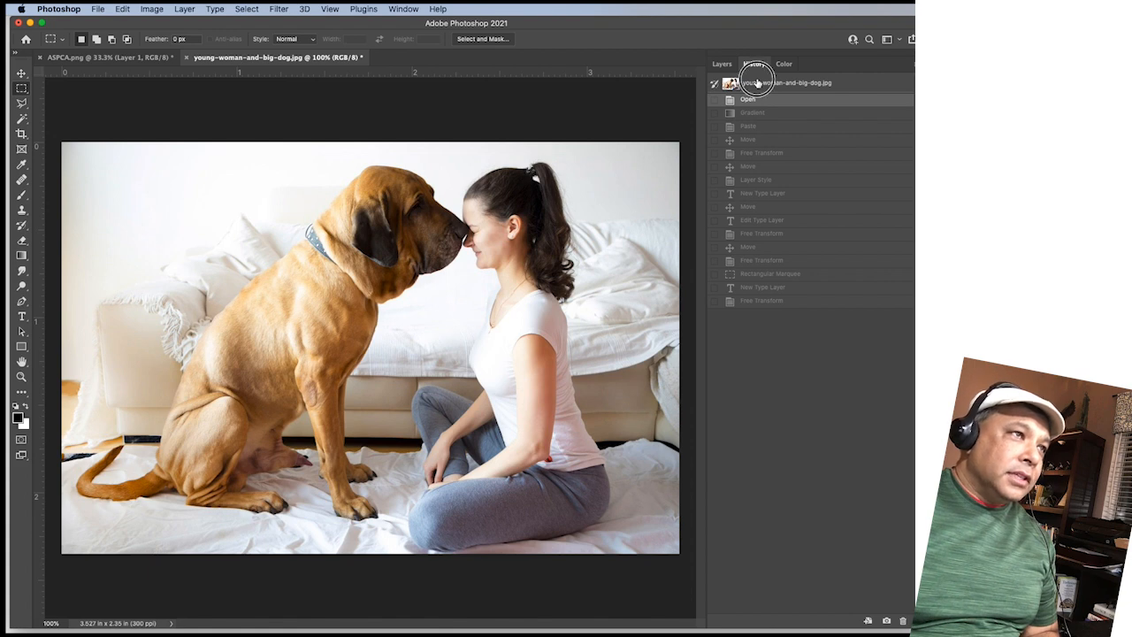
click(757, 83)
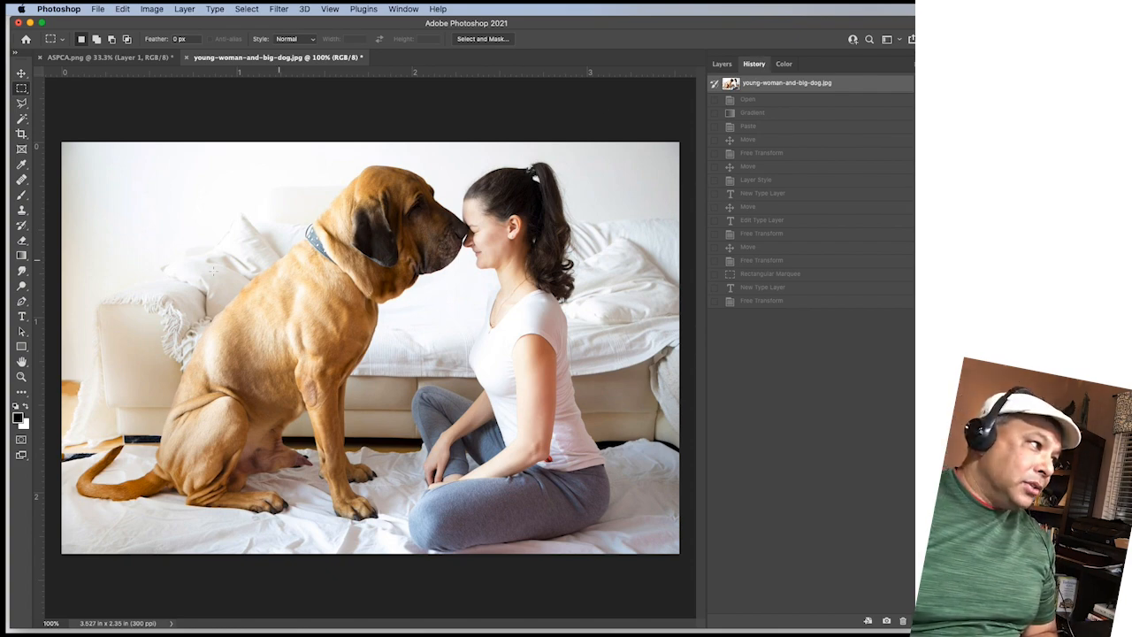
Step: Sample the orange of the logo's letter P in ASPCA.png as foreground color and return to the photo with the Gradient tool
click(22, 256)
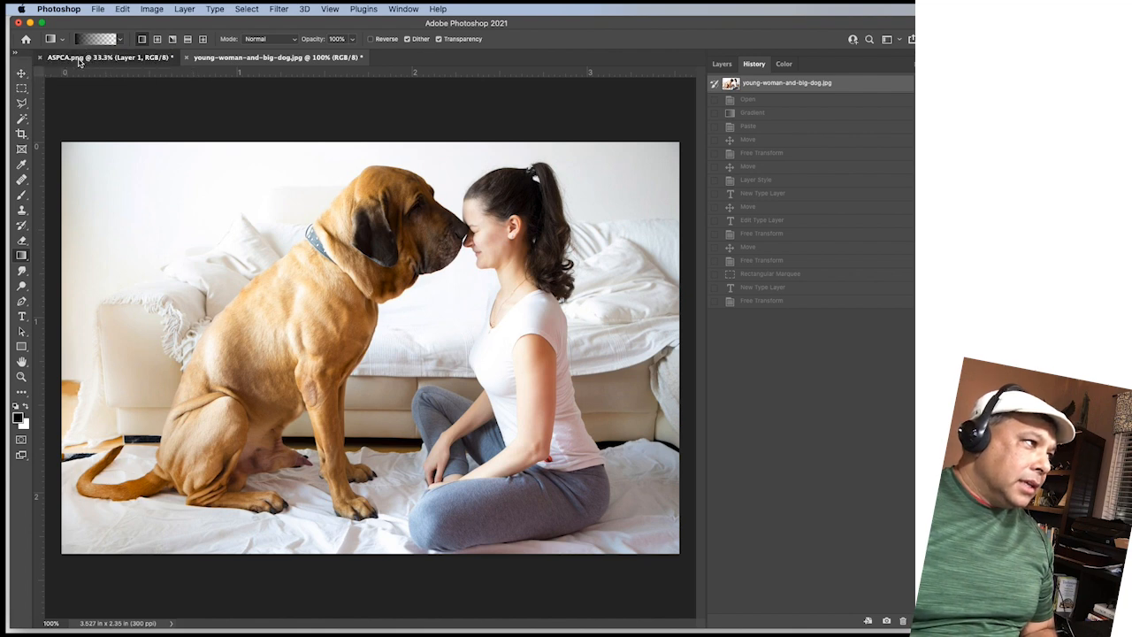
click(80, 59)
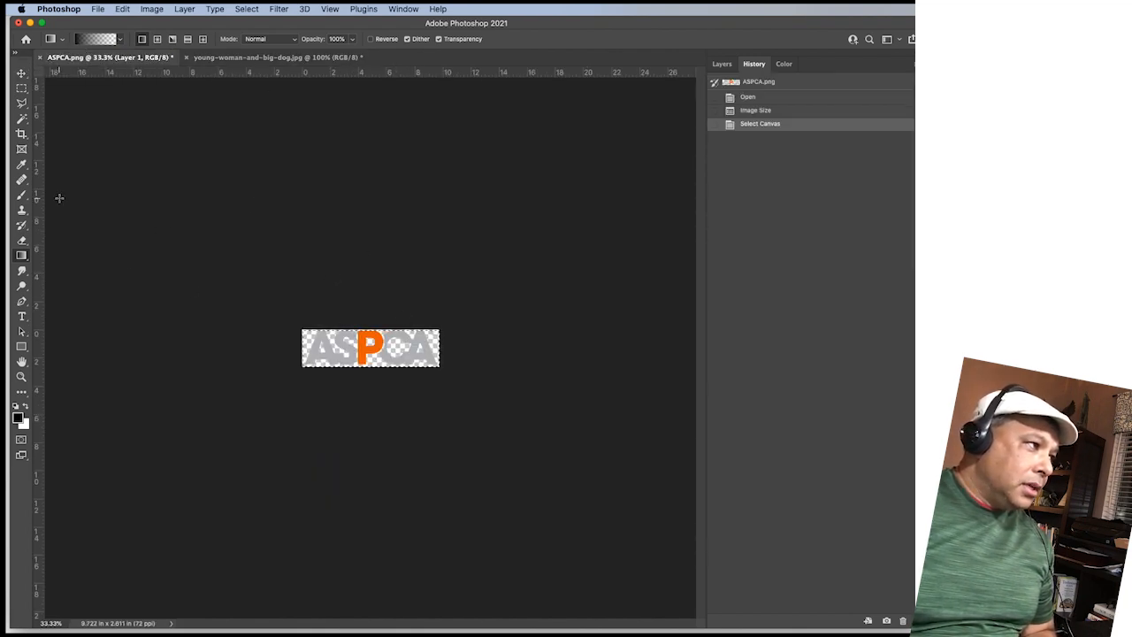
click(21, 165)
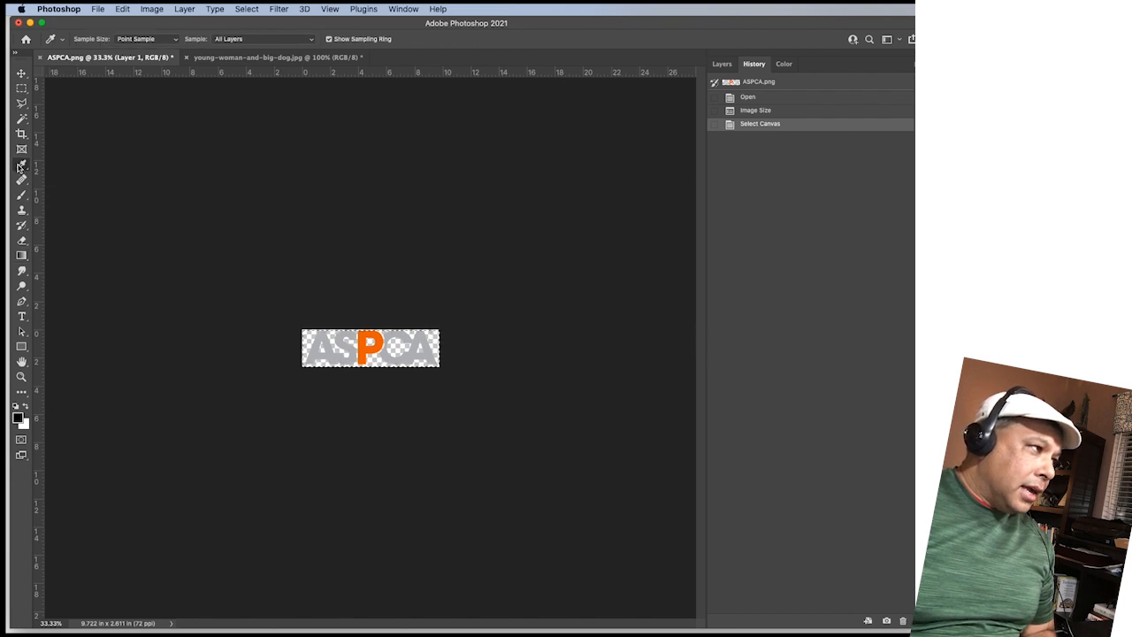
click(370, 344)
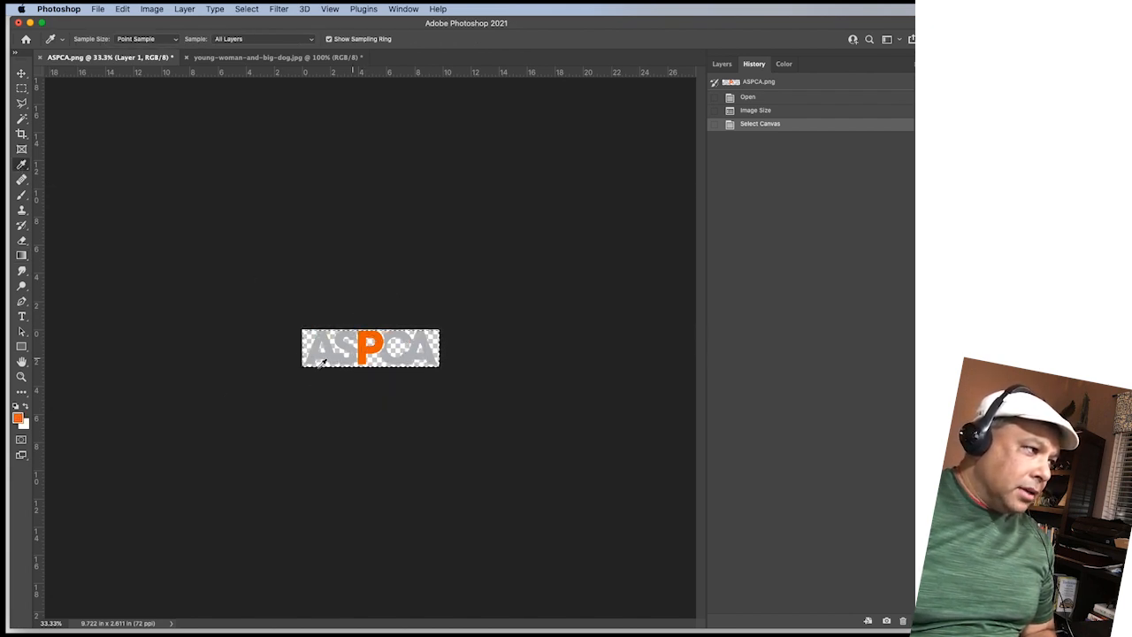
click(22, 255)
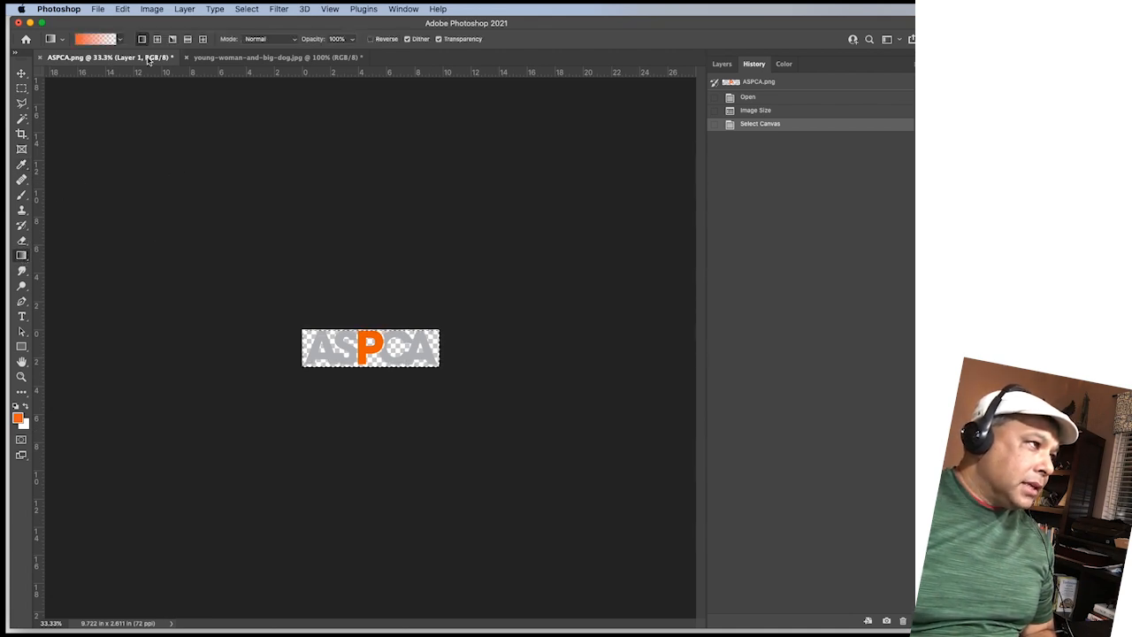
click(221, 59)
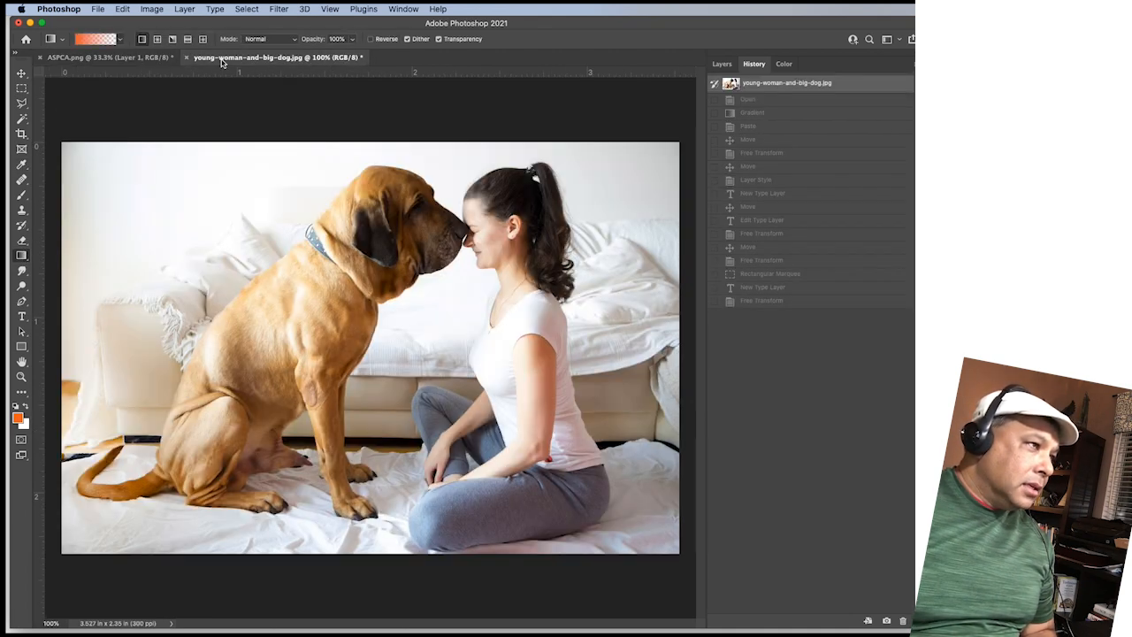
Step: Open the Foreground to Transparent gradient for editing and add a color stop near its middle
click(87, 41)
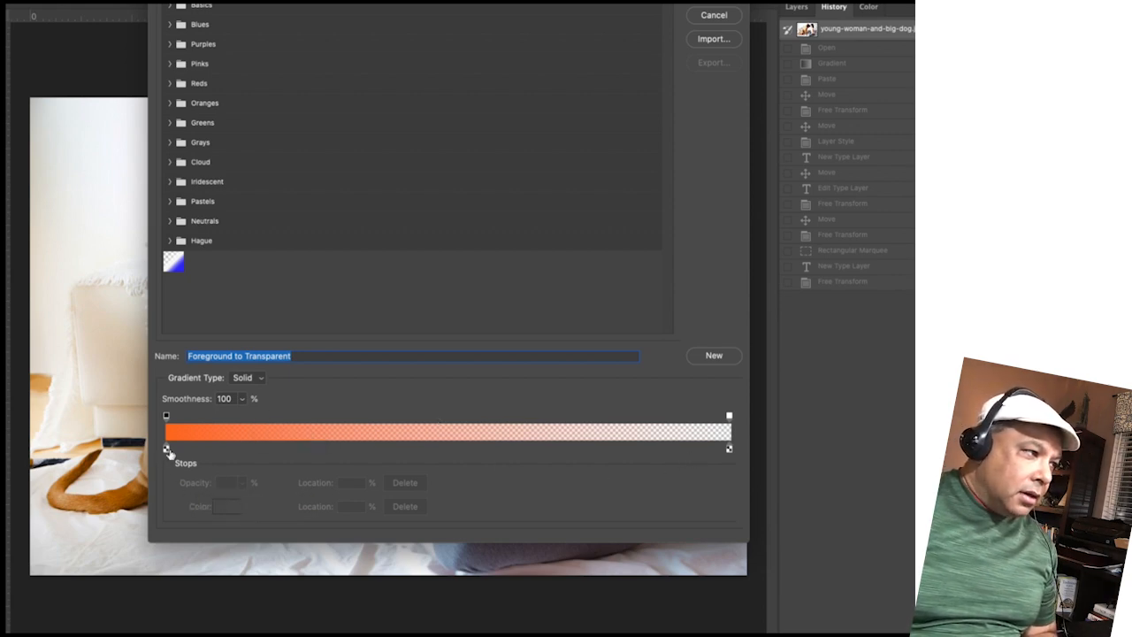
click(166, 450)
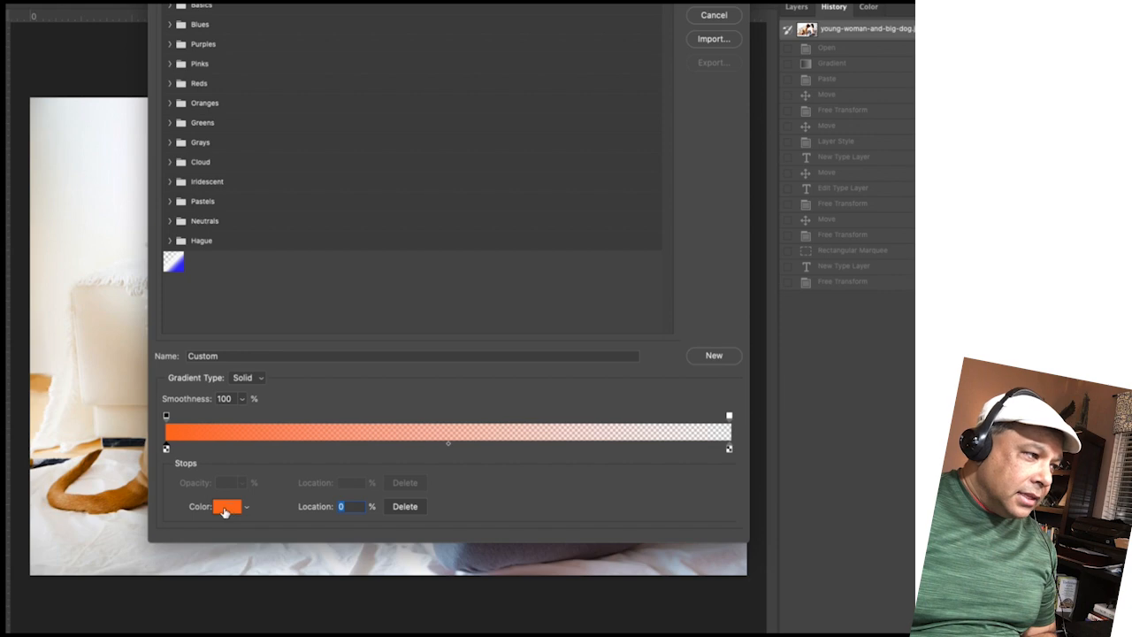
click(433, 449)
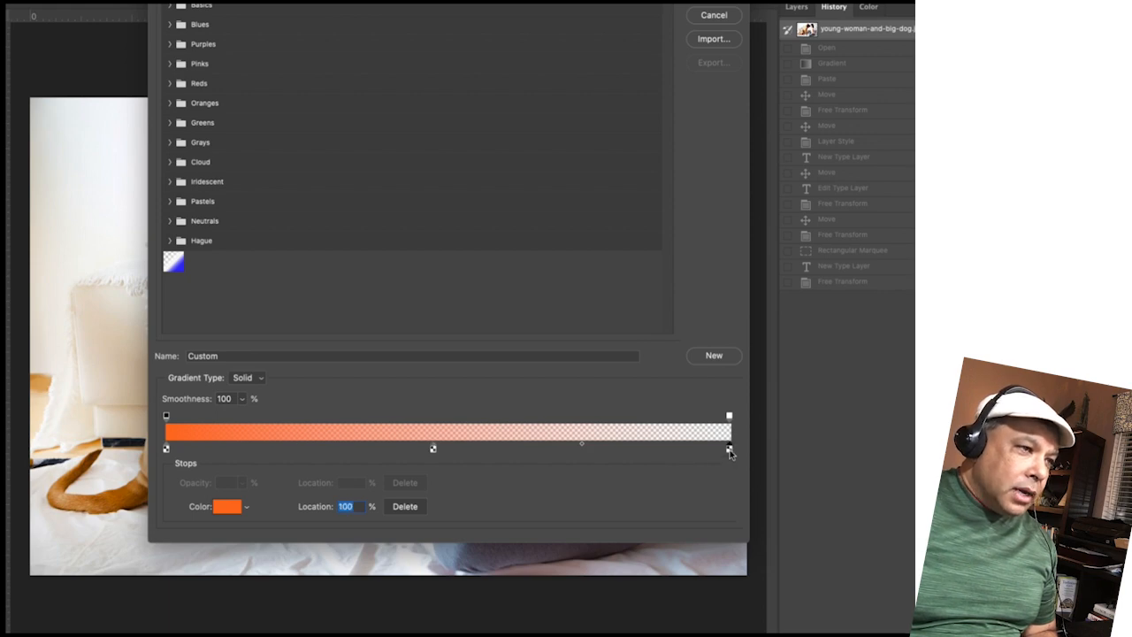
Step: Set the gradient's start and end color stops to orange f26422, copying the hex code from the start stop
click(166, 450)
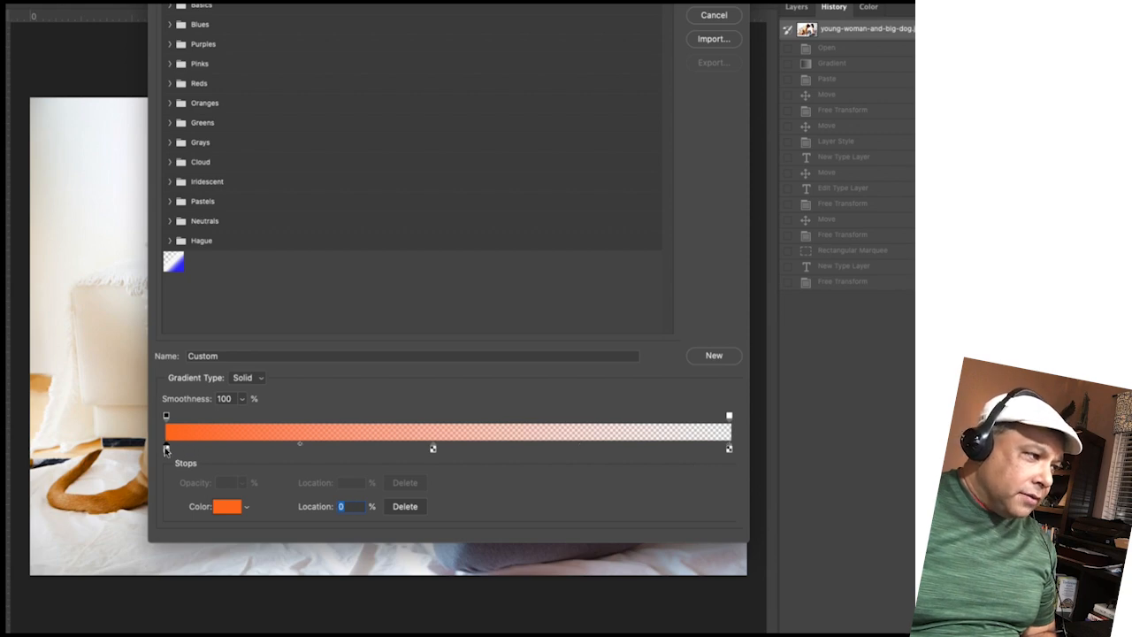
click(227, 507)
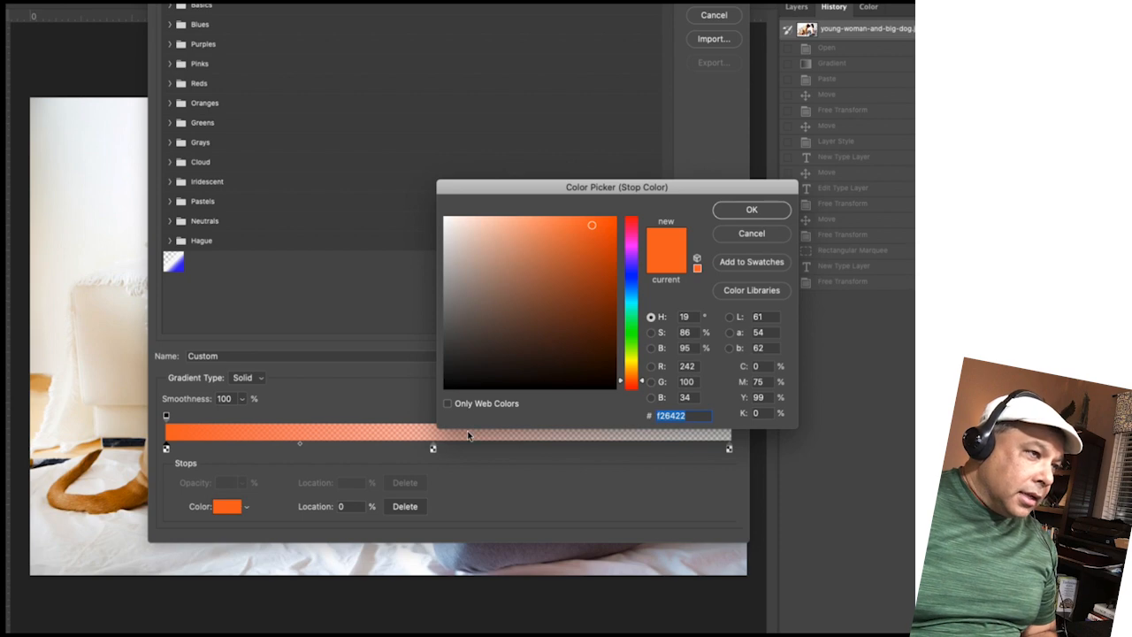
click(693, 415)
double_click(693, 415)
click(724, 421)
double_click(729, 419)
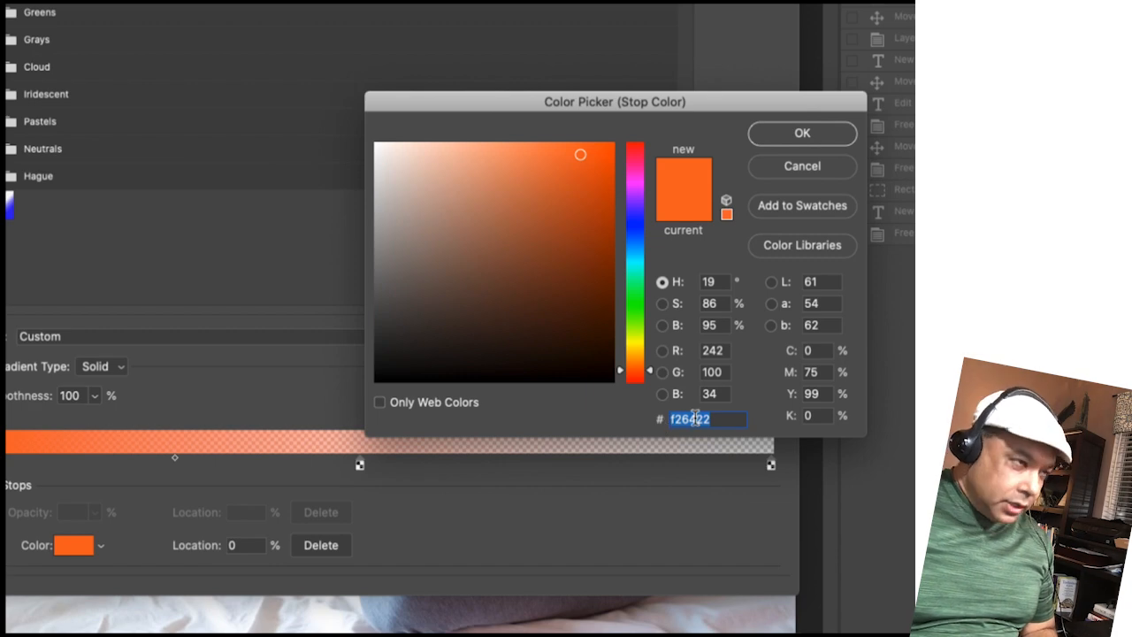
right_click(696, 418)
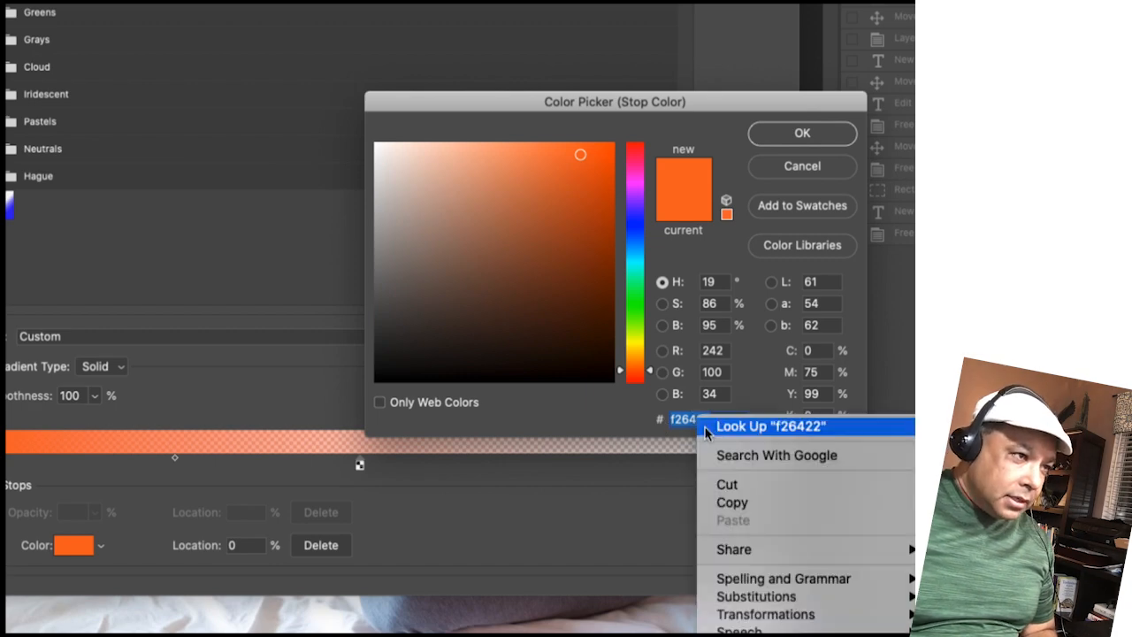
click(731, 502)
click(802, 135)
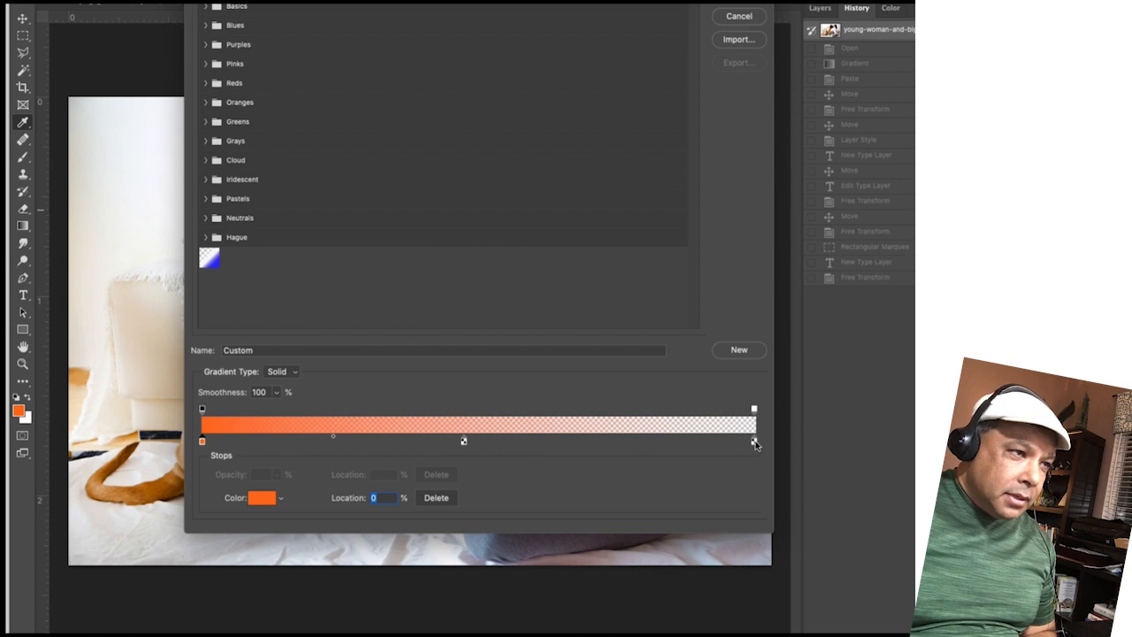
double_click(754, 442)
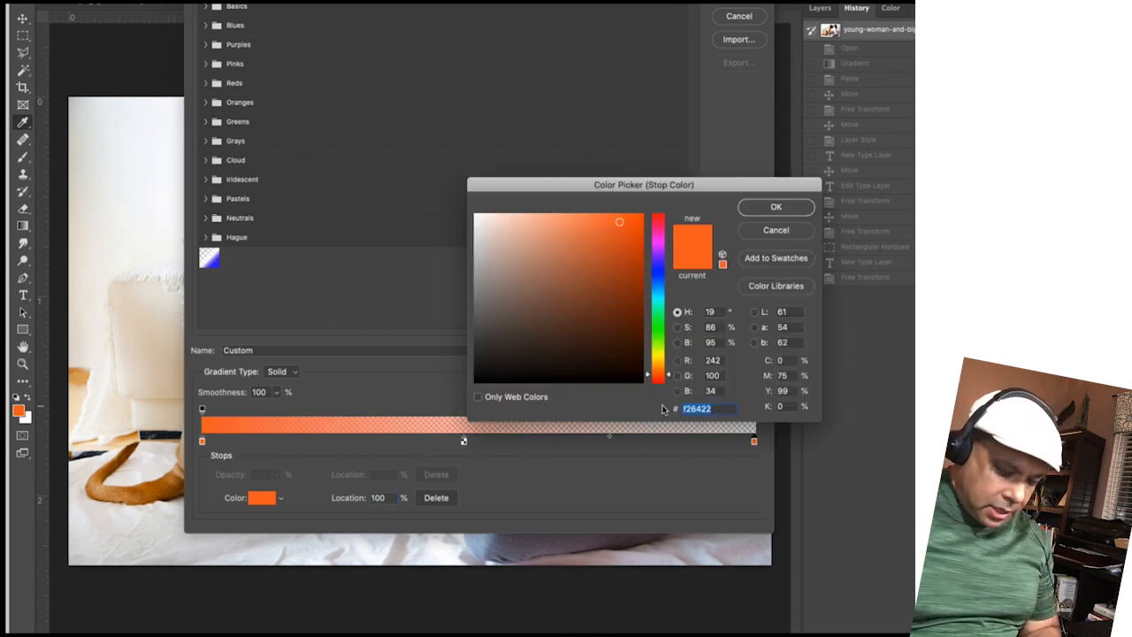
click(774, 206)
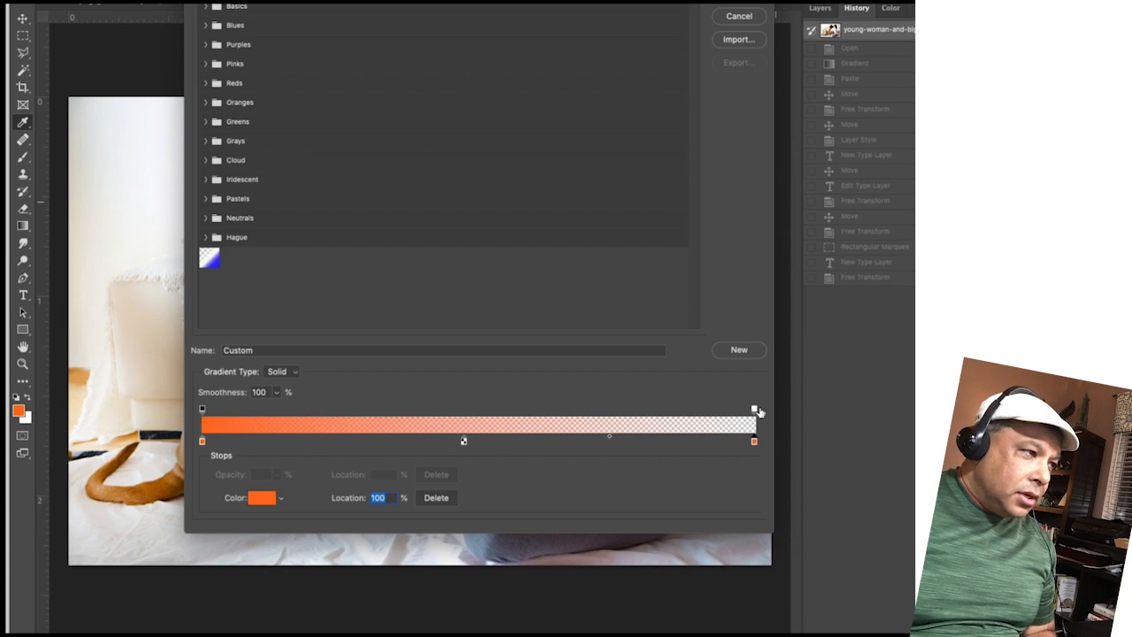
Step: Set the opacity stop at the gradient's end to 100%
click(202, 410)
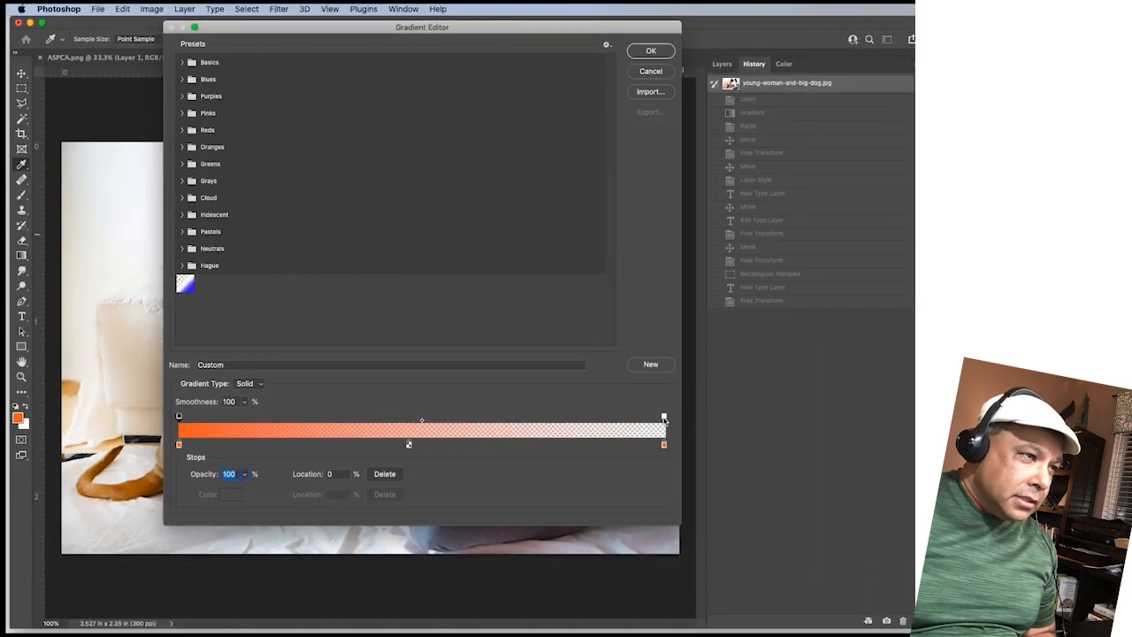
click(664, 417)
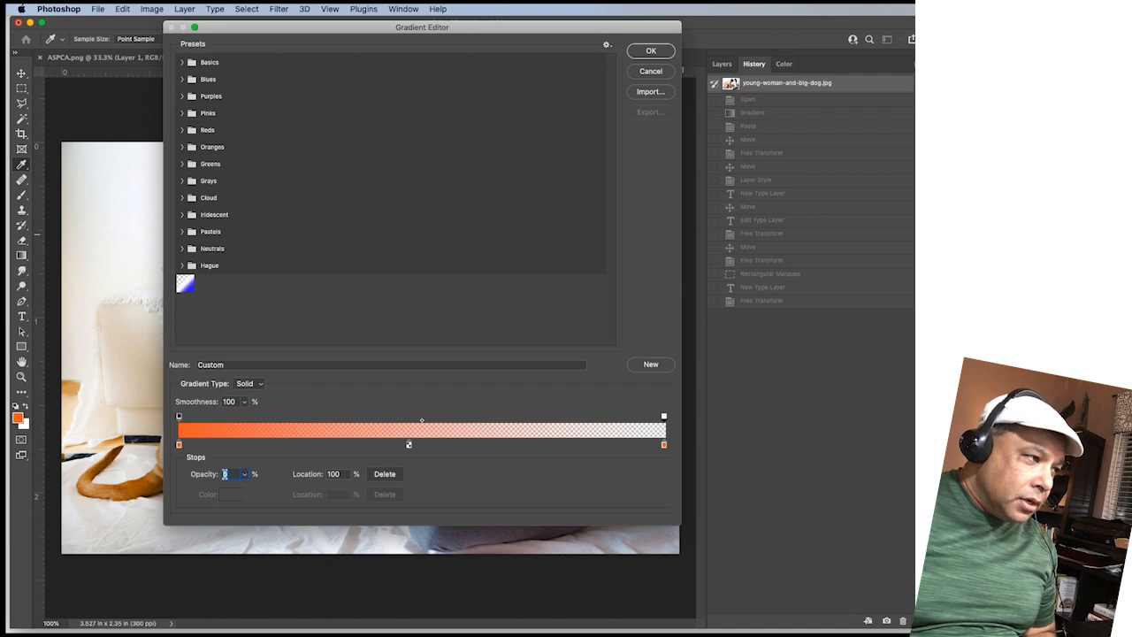
click(245, 475)
drag(245, 492, 328, 487)
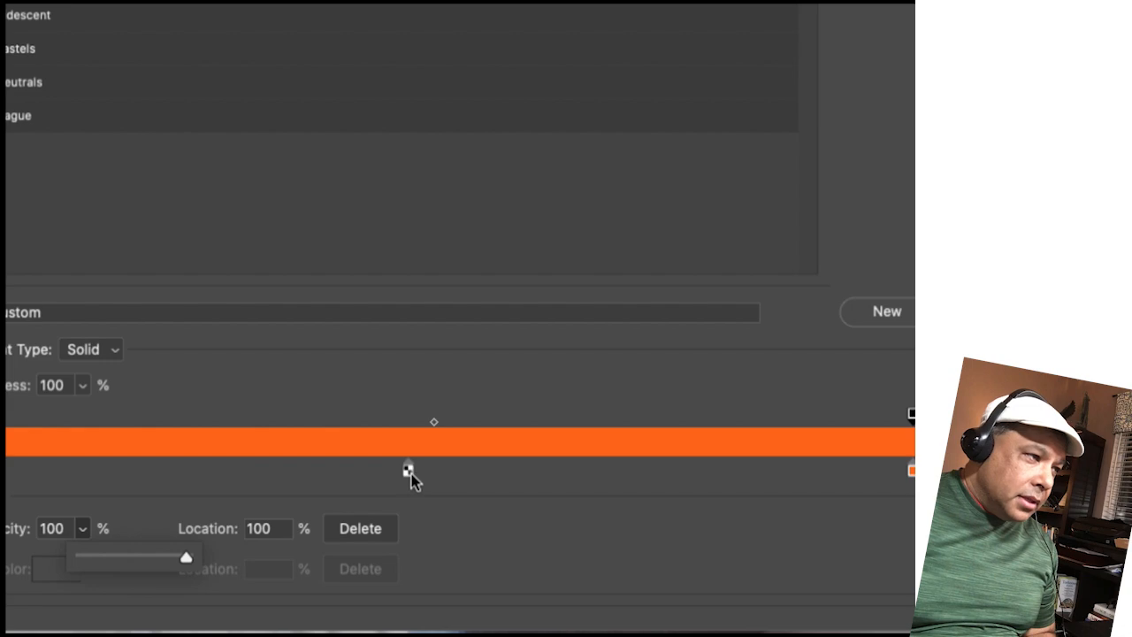
Step: Add an opacity stop at 48% location on the gradient and set its opacity to 0%
click(410, 422)
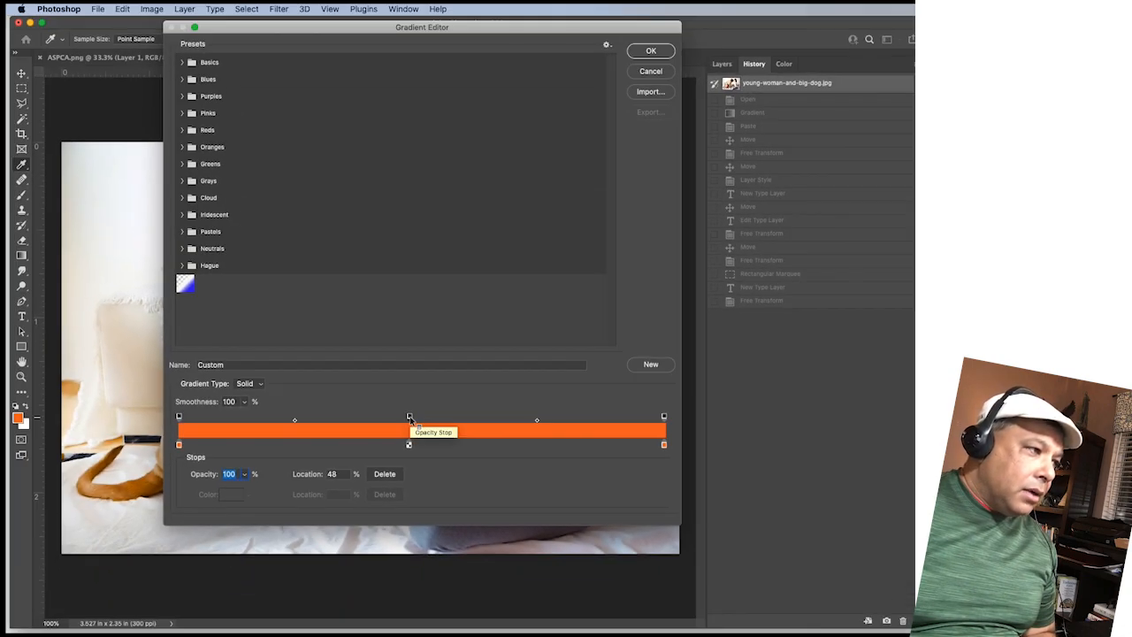
click(244, 474)
drag(243, 491, 183, 488)
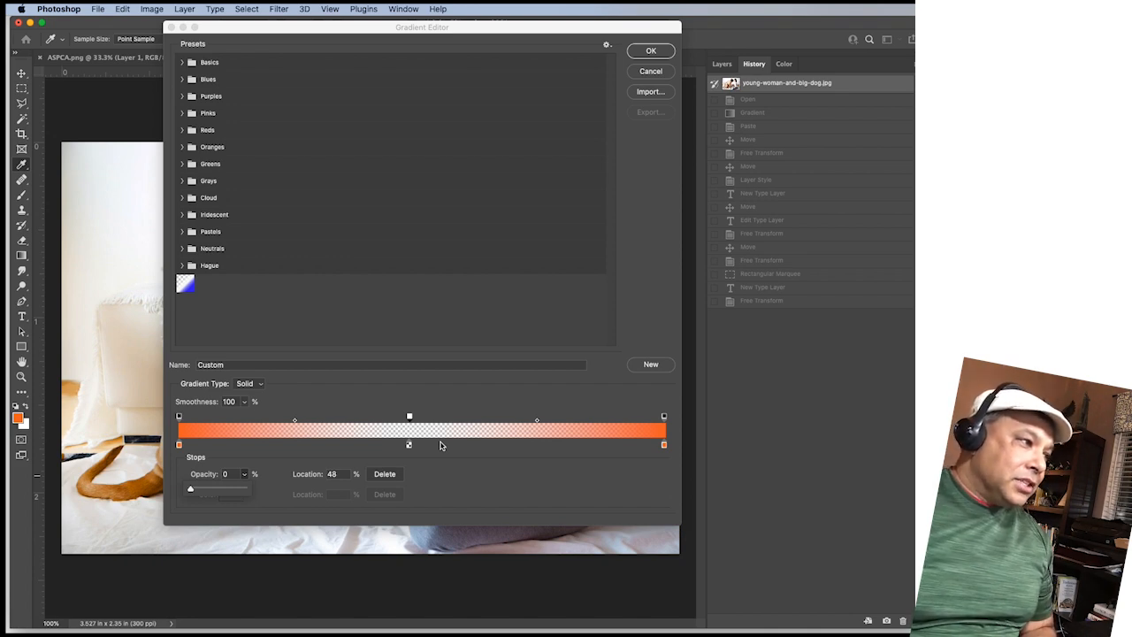
Step: Name the gradient "Custom O T O", save it as a new preset, and accept the gradient settings
click(261, 365)
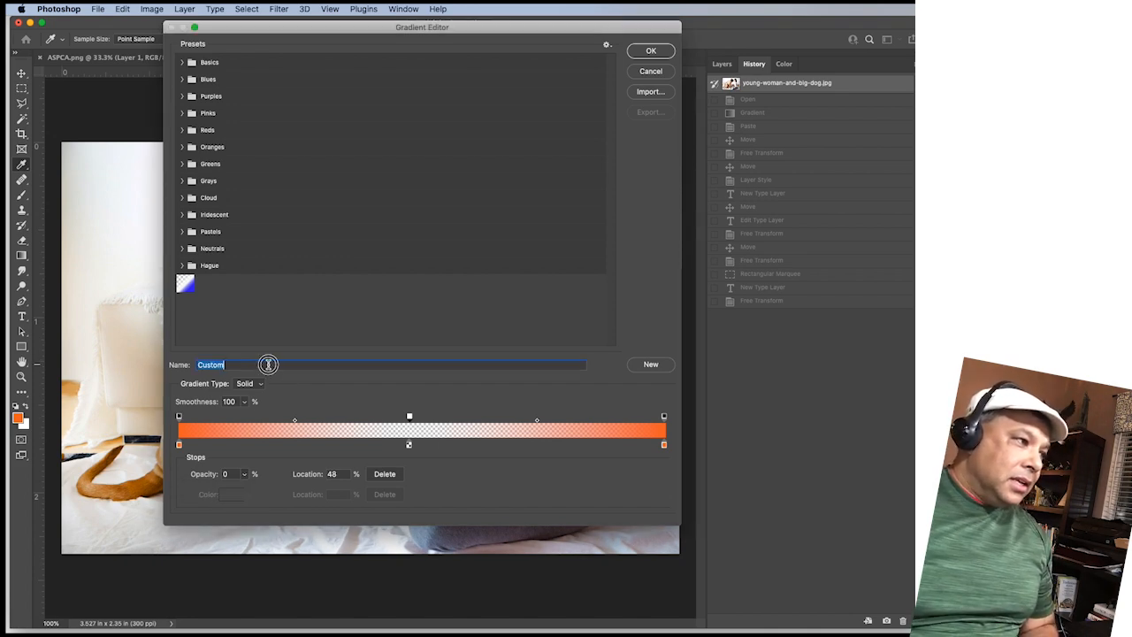
click(268, 365)
text(C T O T O)
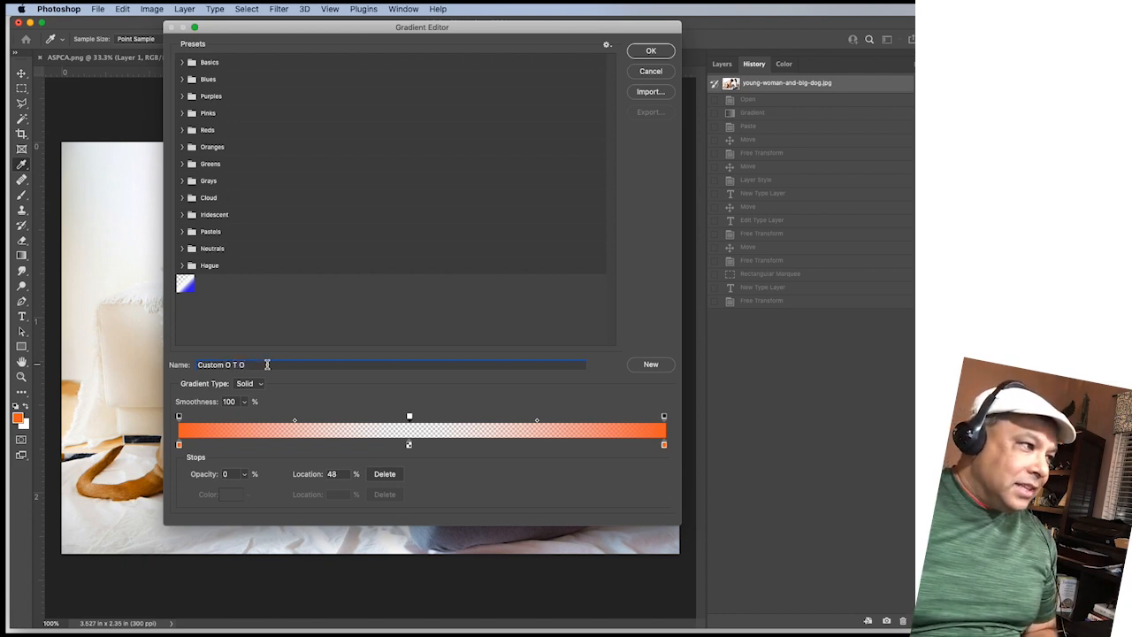
click(650, 366)
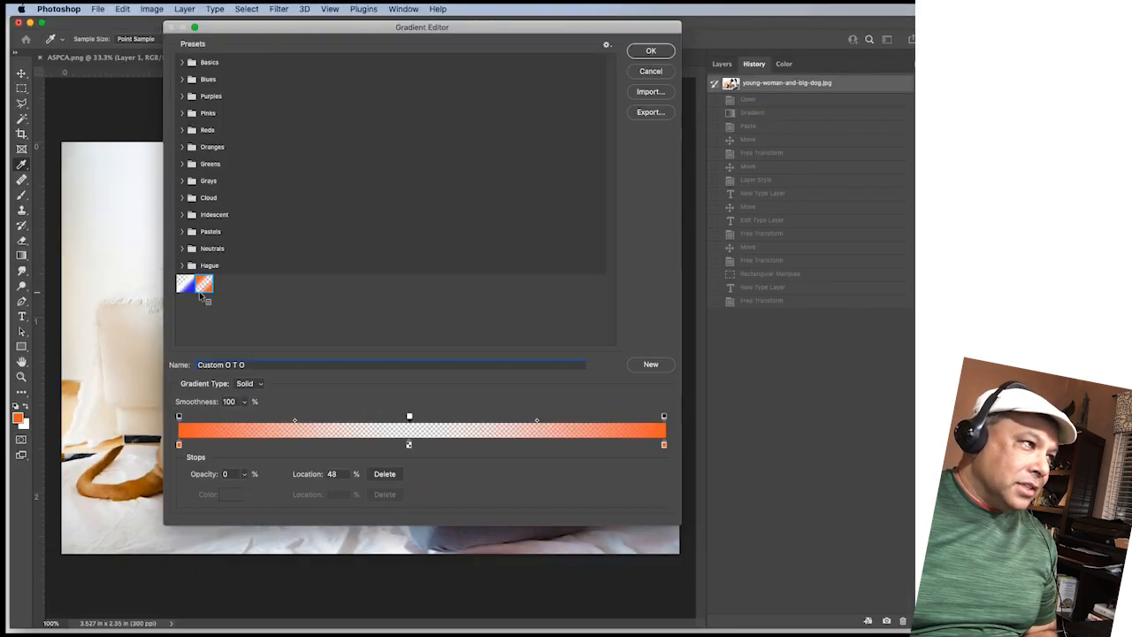
click(648, 53)
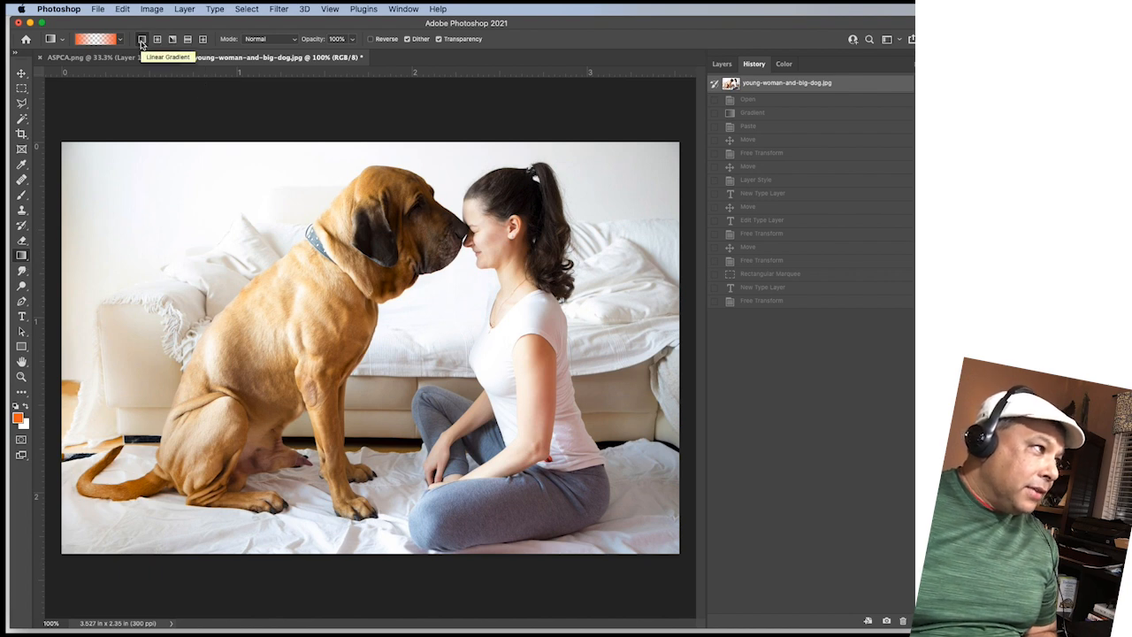
Step: Apply the linear orange-transparent-orange gradient horizontally across the photo's full width, and undo the extra gradient drawn over it
drag(62, 303, 680, 305)
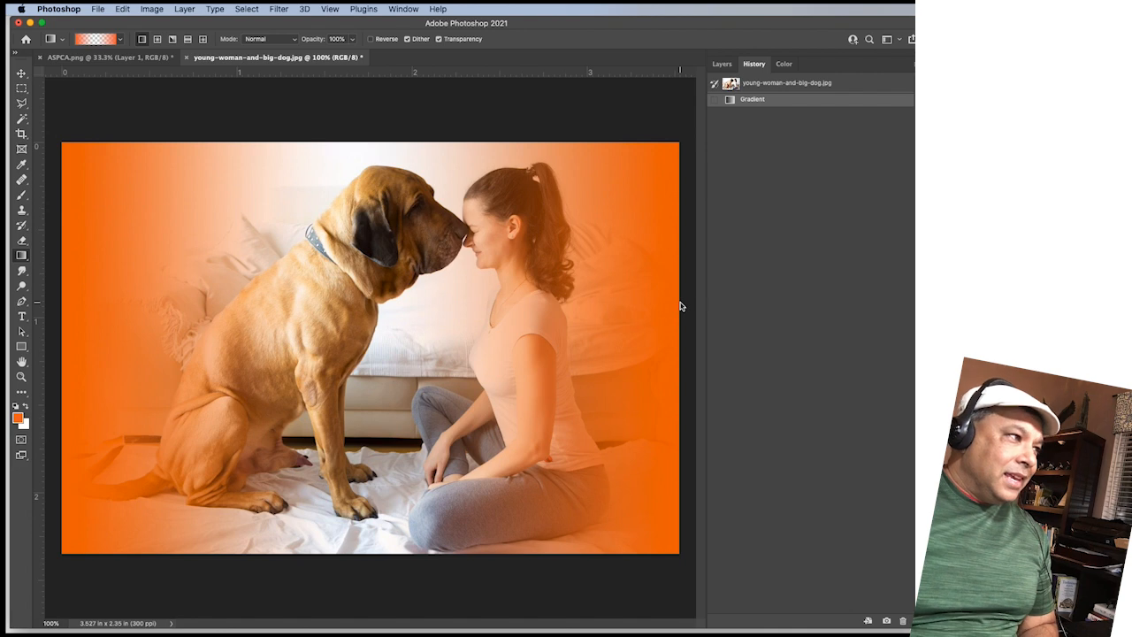
drag(678, 301, 120, 73)
key(ctrl+z)
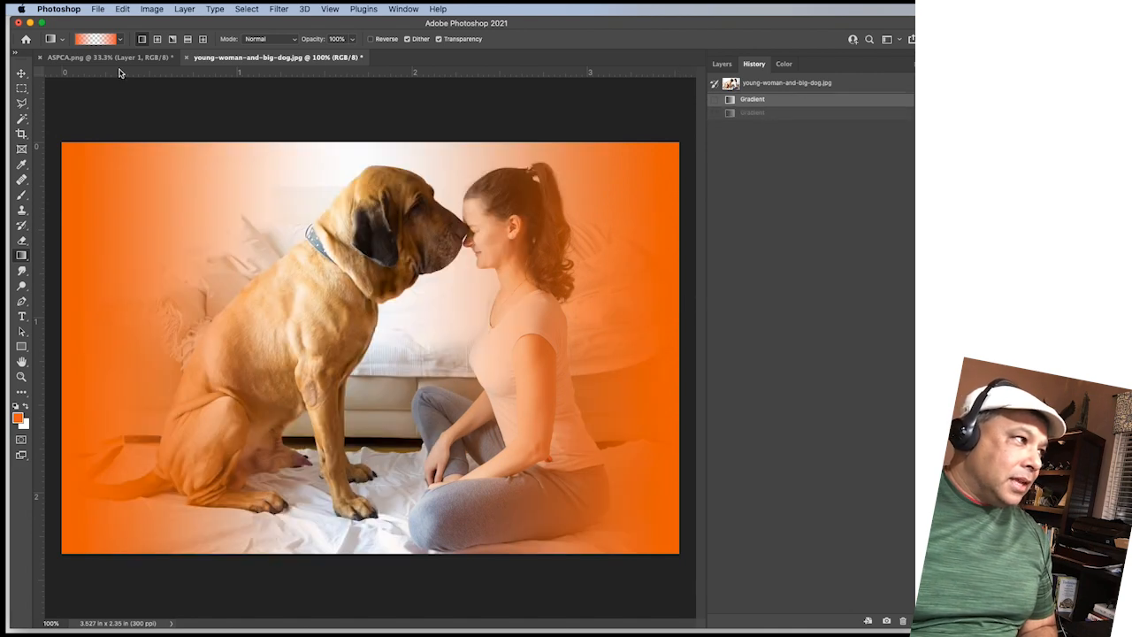
click(102, 57)
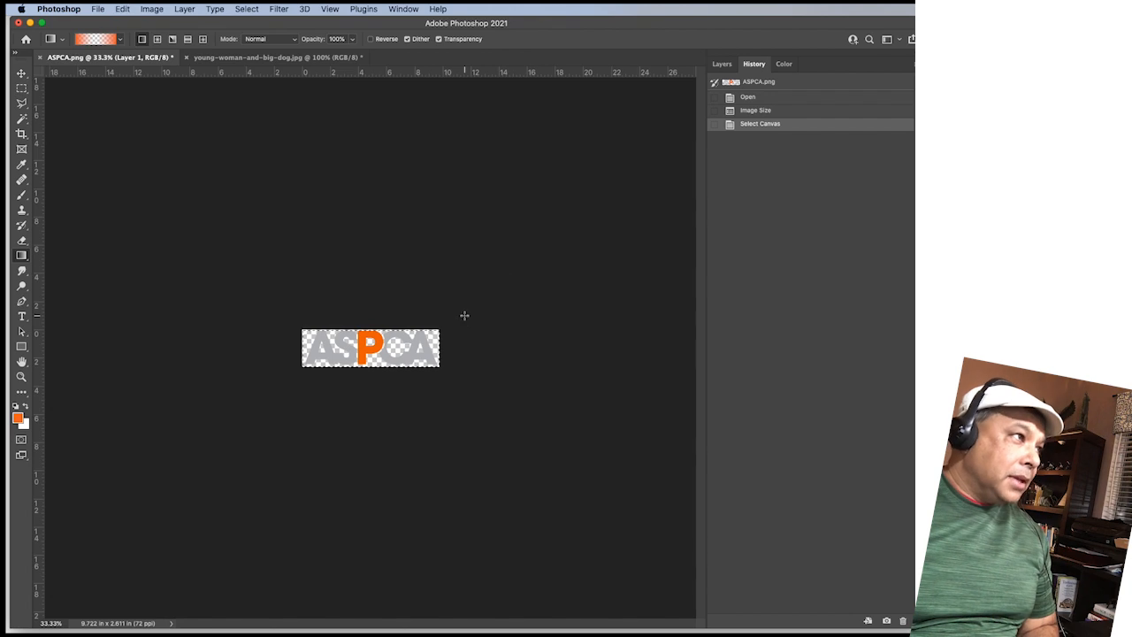
click(275, 57)
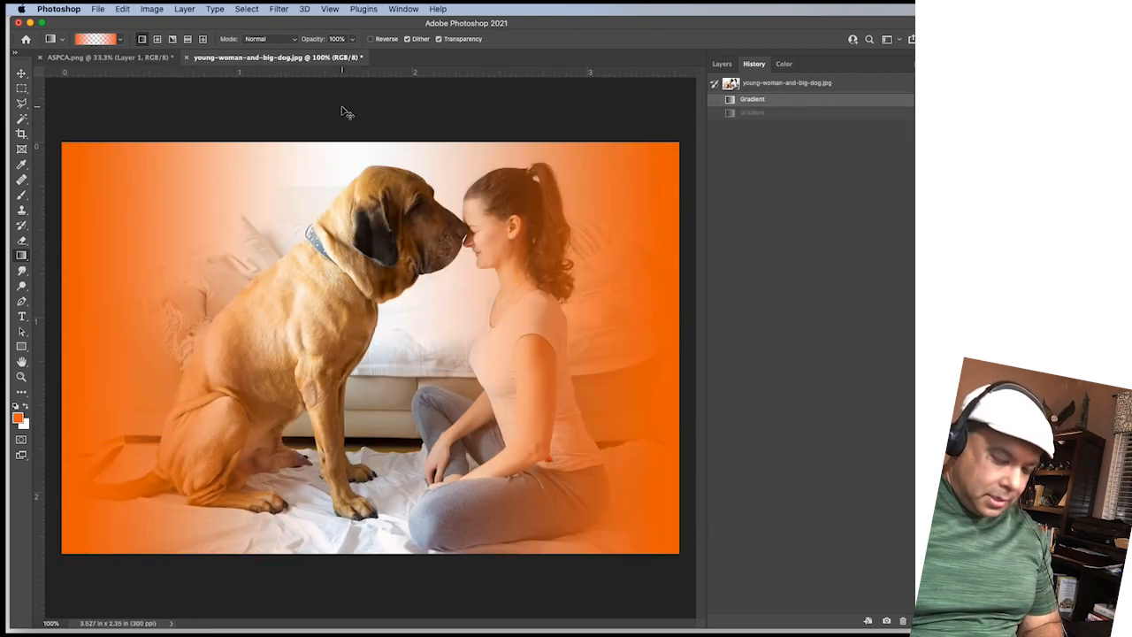
Step: Paste the ASPCA logo, rotate it about 90° counterclockwise, and place it vertically along the photo's left edge
key(super+v)
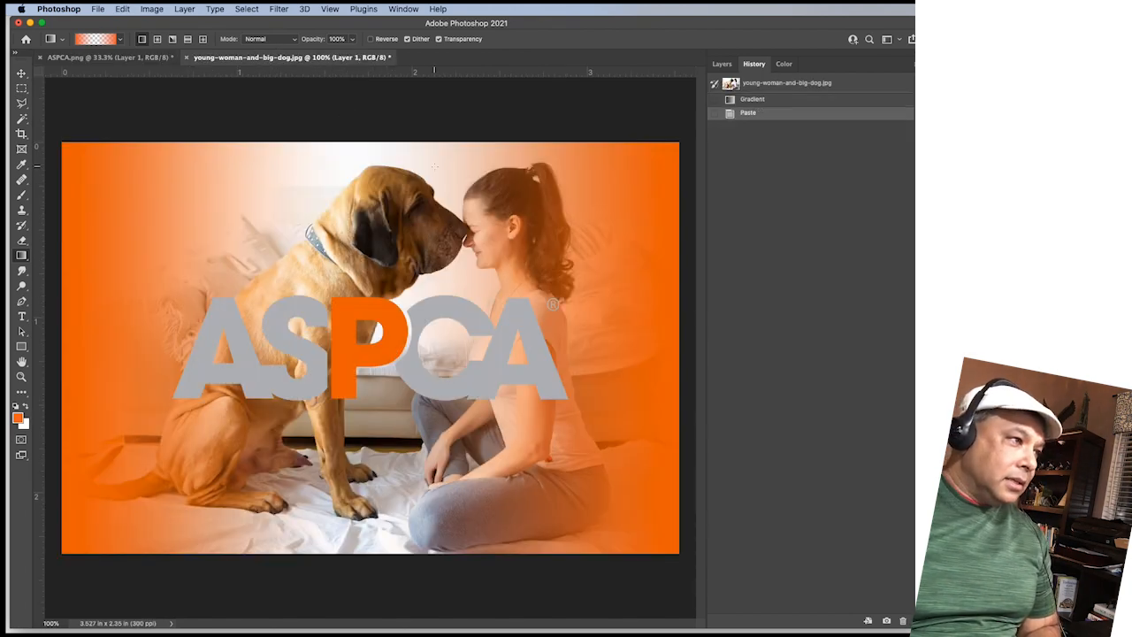
key(super+t)
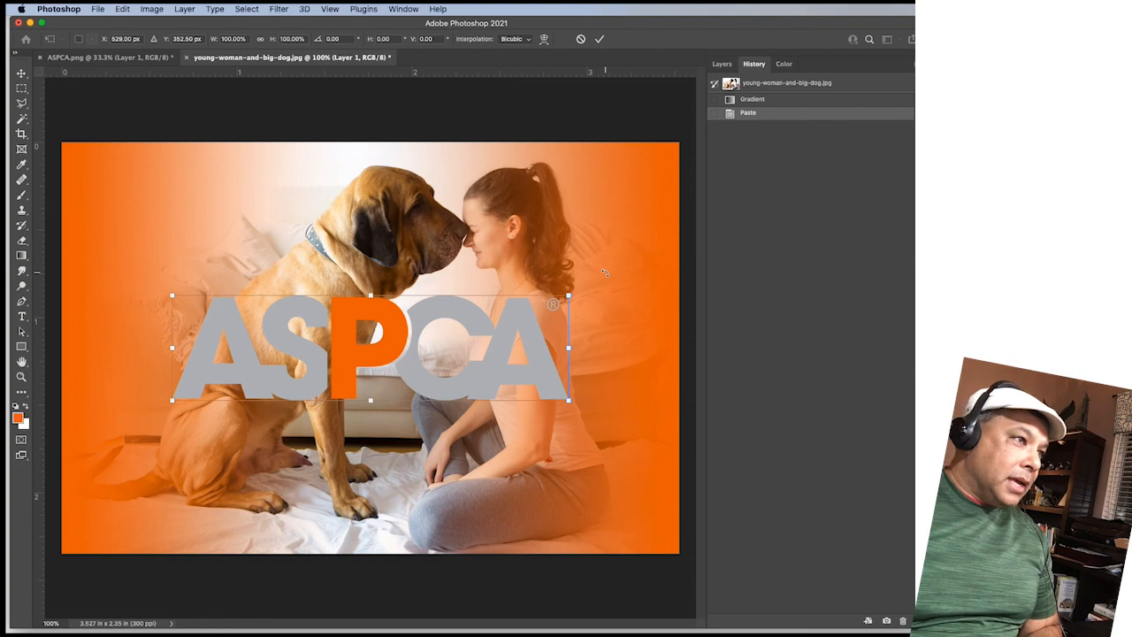
drag(599, 273, 320, 180)
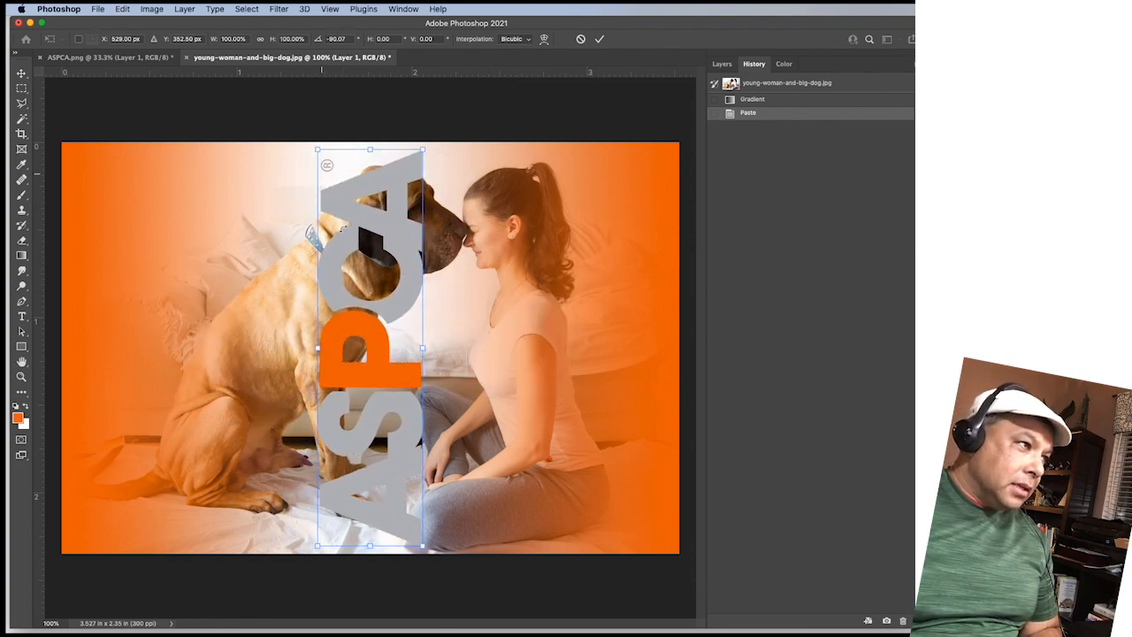
drag(381, 336, 128, 339)
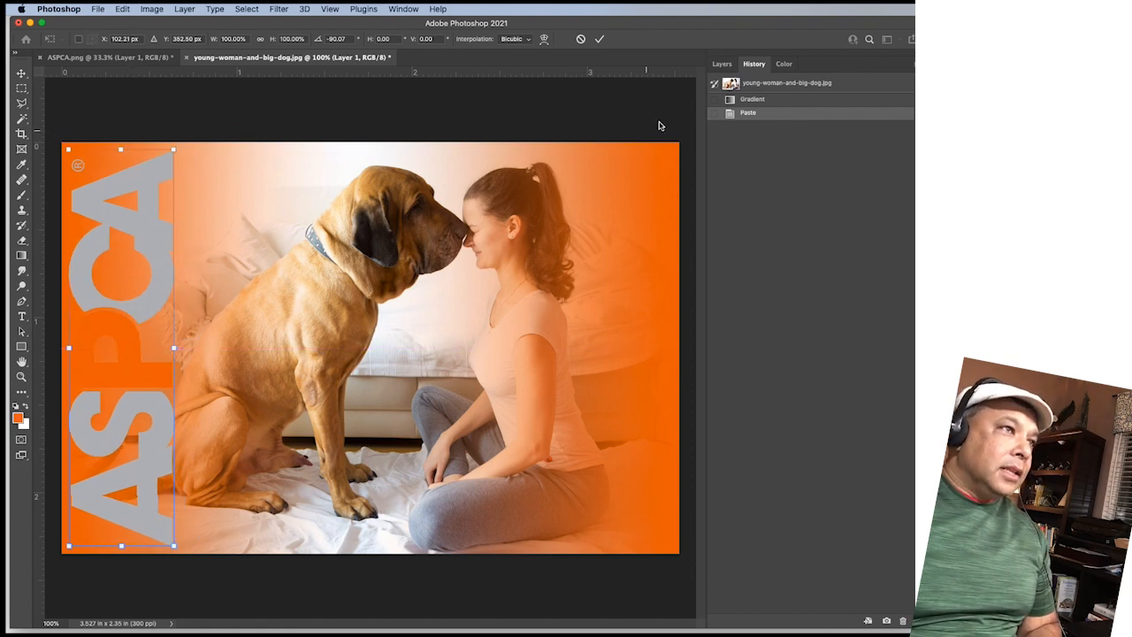
click(186, 9)
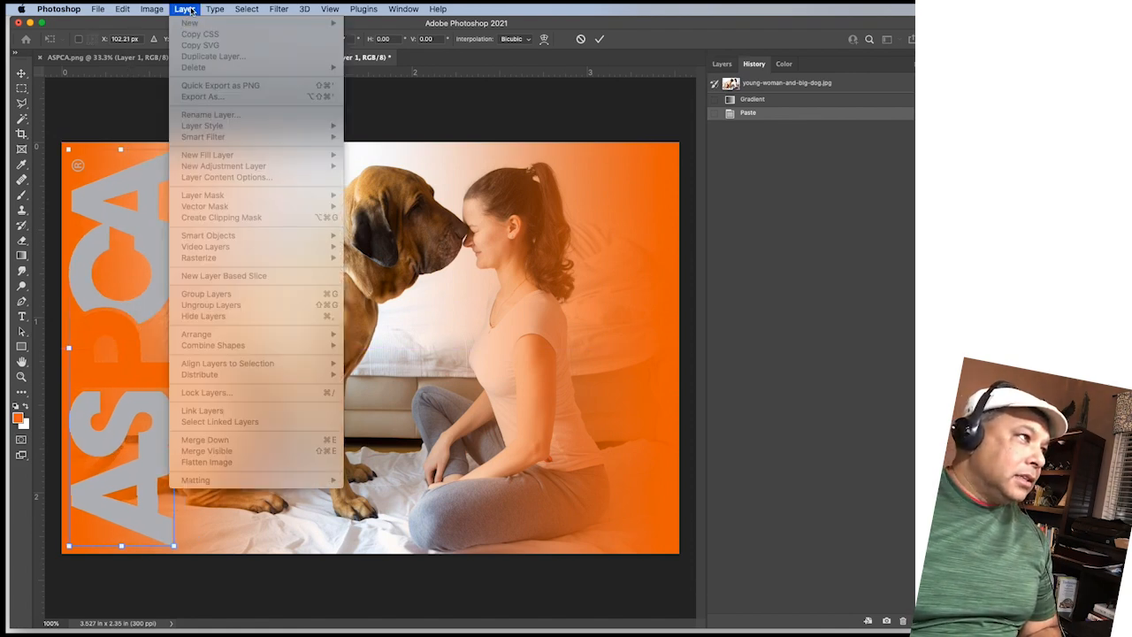
click(22, 89)
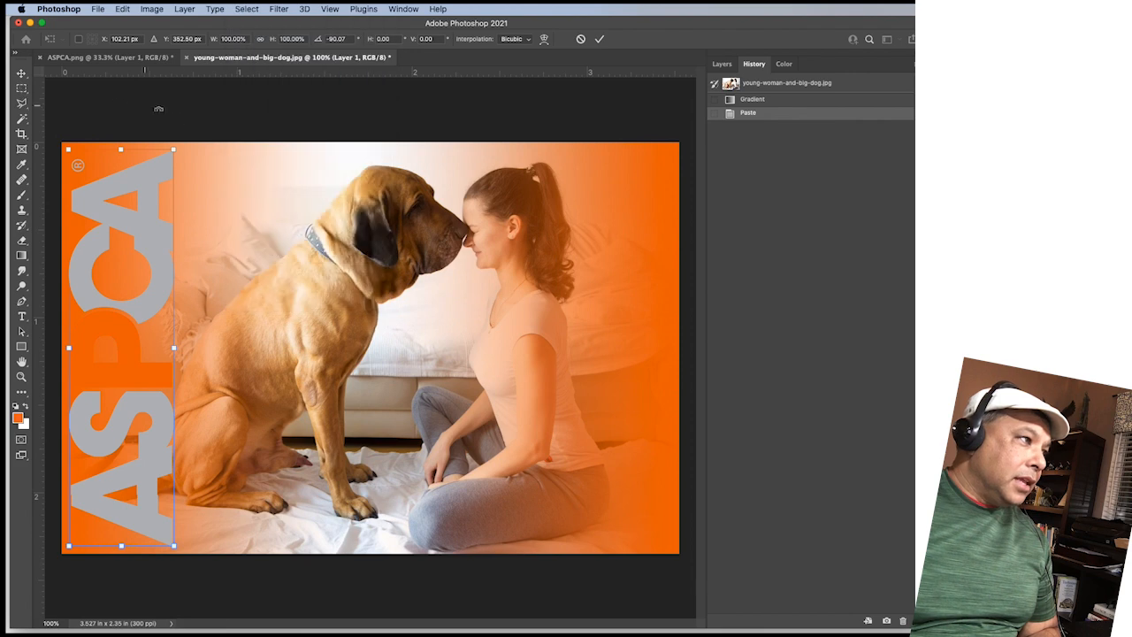
key(Return)
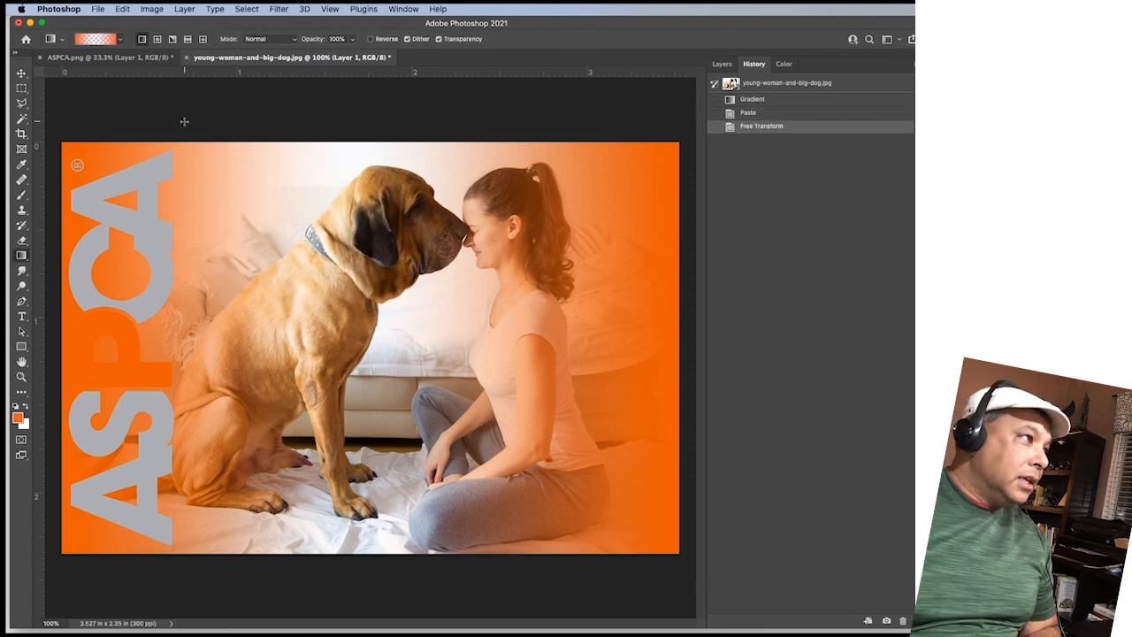
Step: Add a black drop shadow to the ASPCA logo with 28% opacity, 30° angle, 11 px distance, 20% spread and 3 px size
click(185, 9)
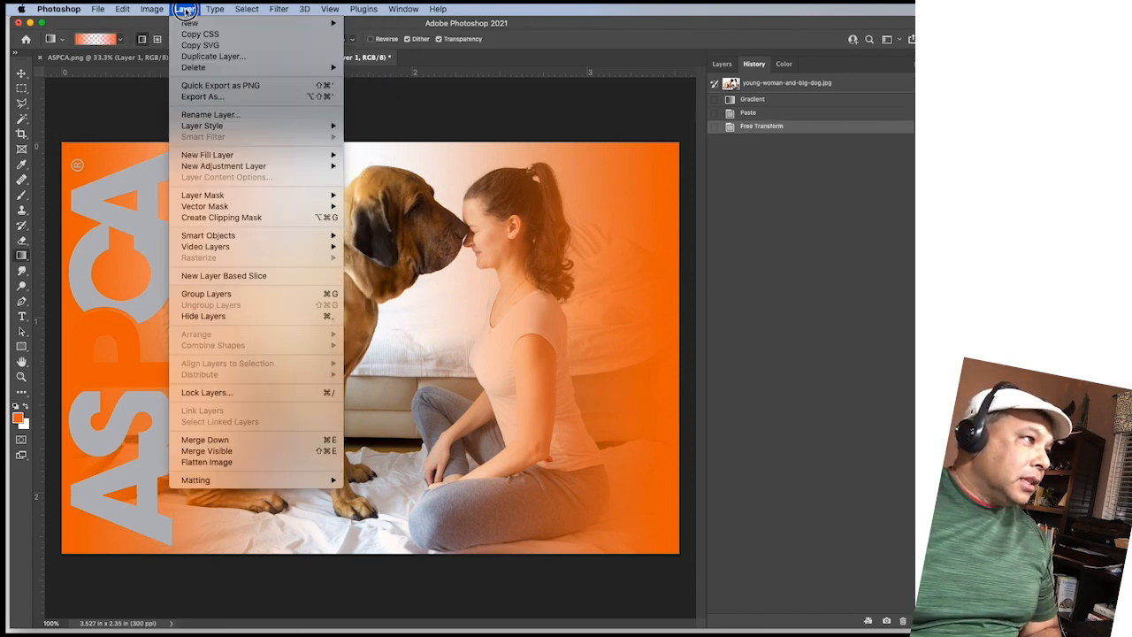
mouse_move(212, 129)
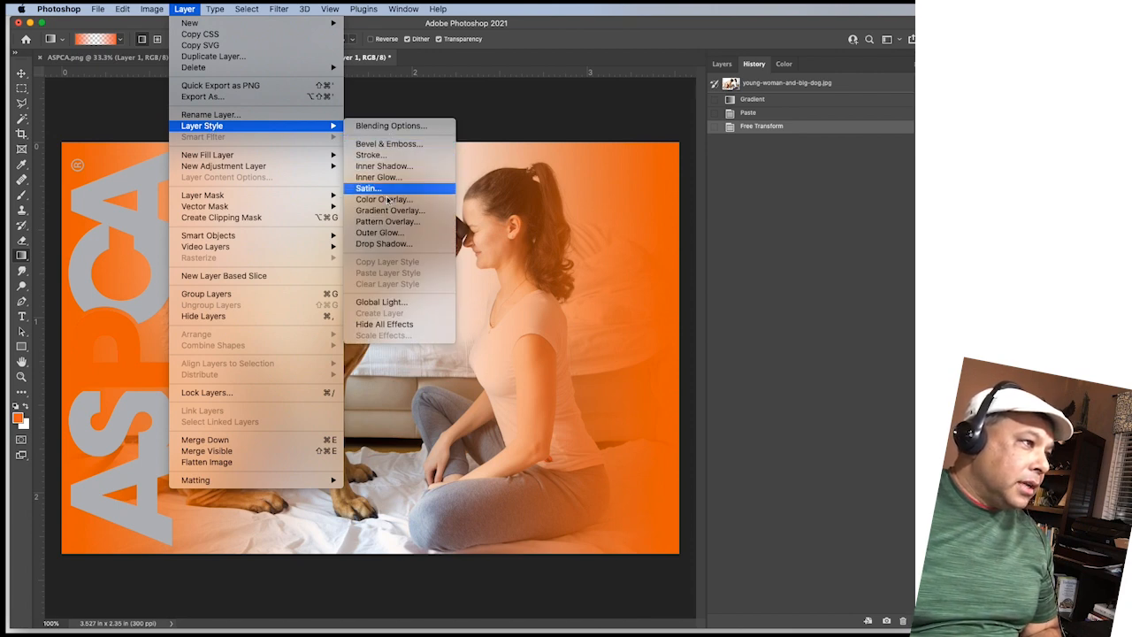
click(389, 243)
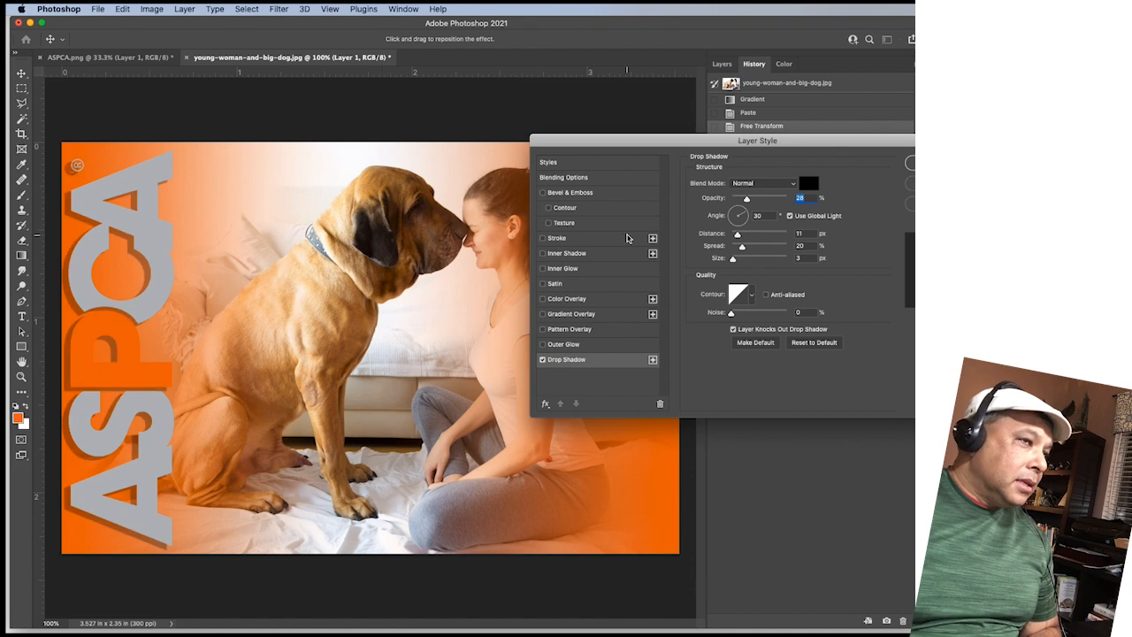
click(910, 162)
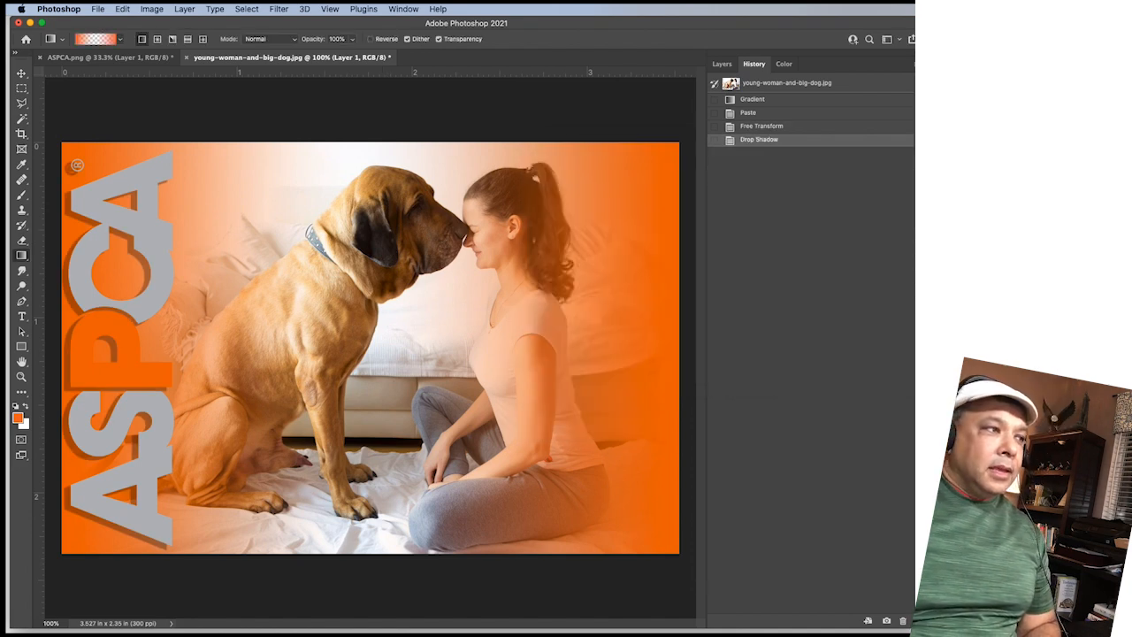